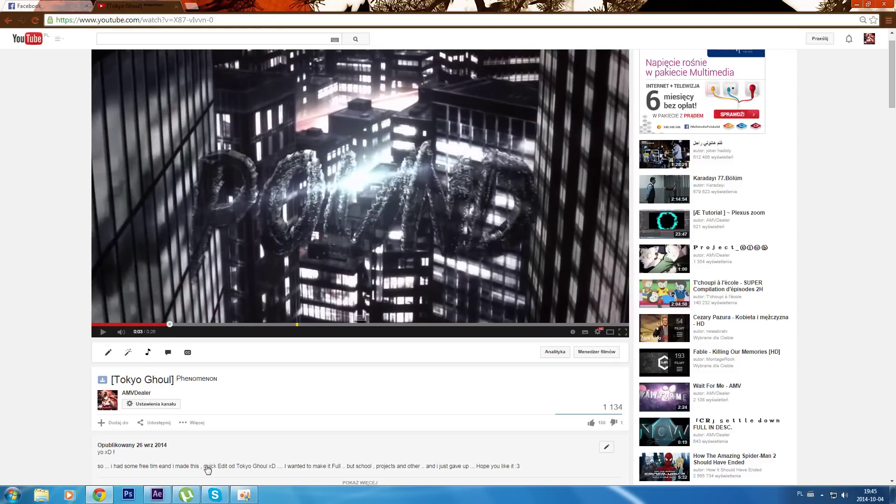
# Select the city footage layer and search the effects list for '3d cam'
pyautogui.click(157, 495)
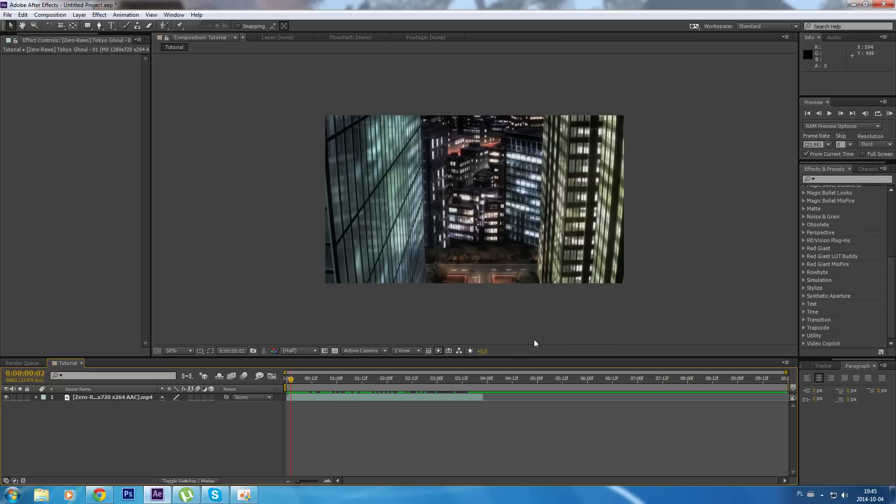
pyautogui.click(144, 399)
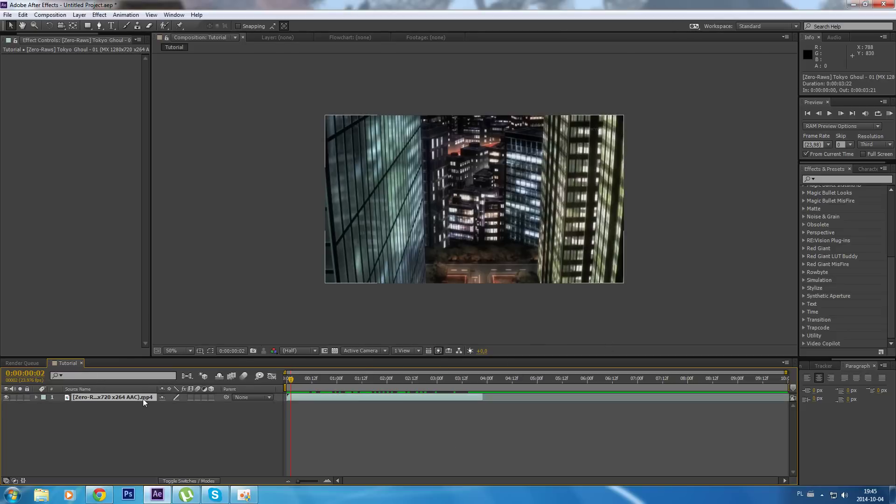
pyautogui.moveTo(293, 381)
pyautogui.mouseDown()
pyautogui.moveTo(441, 381)
pyautogui.moveTo(289, 387)
pyautogui.mouseUp()
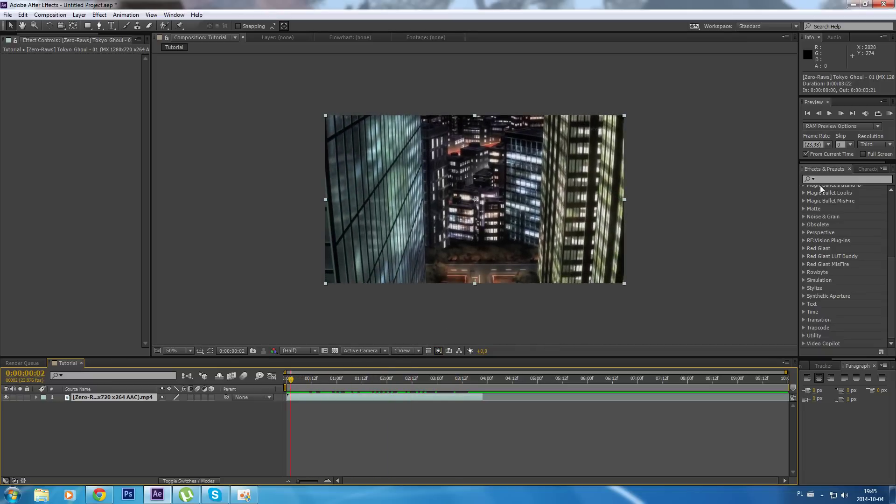
pyautogui.click(823, 180)
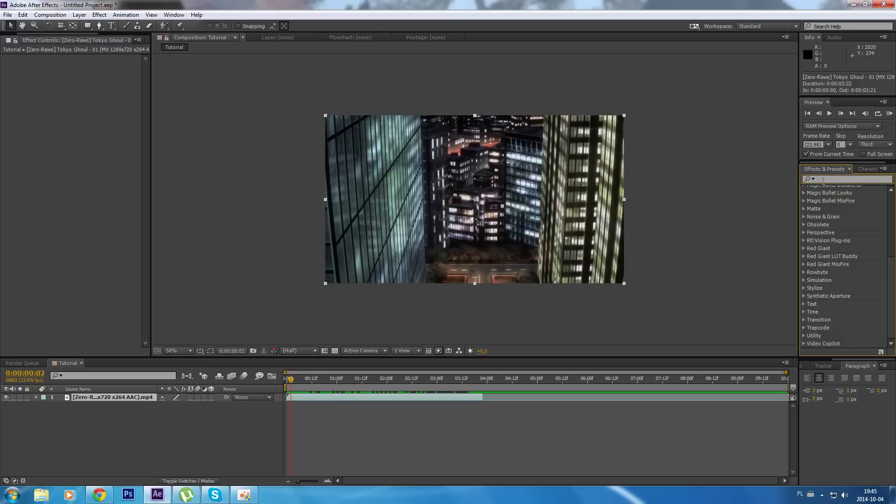
pyautogui.write('3d cam')
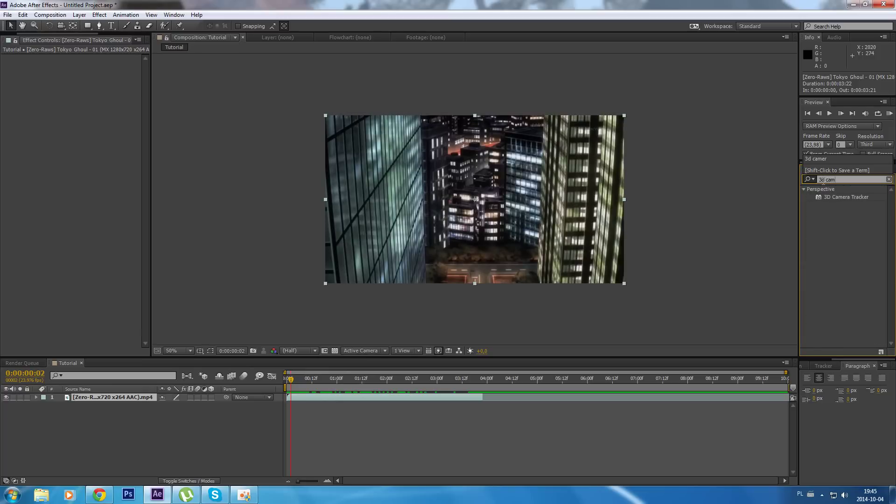
# Apply 3D Camera Tracker to the footage, then select solved track points on the left building's facade
pyautogui.moveTo(853, 202); pyautogui.dragTo(436, 404)
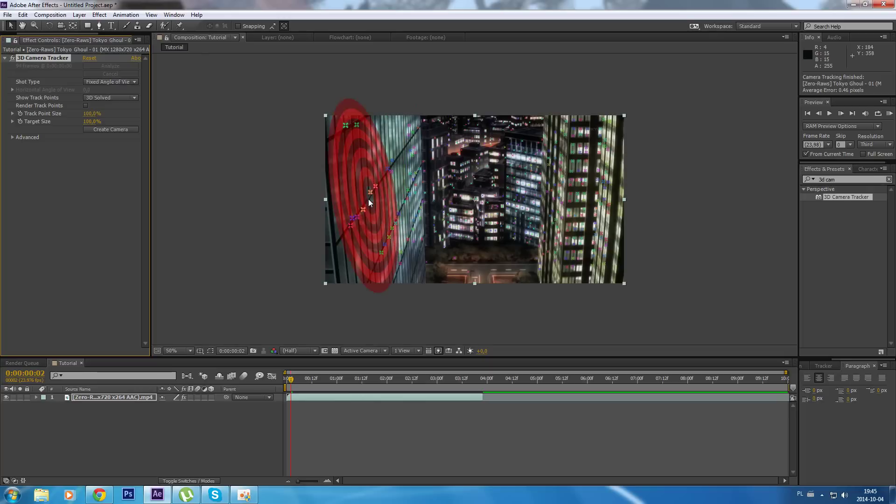
pyautogui.click(401, 188)
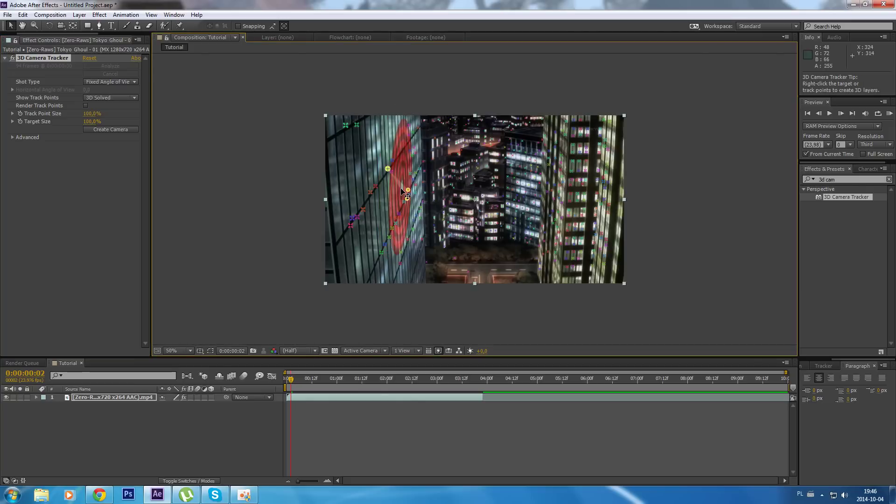
# Create a tracked Text layer and 3D Tracker Camera from the selected track points
pyautogui.rightClick(404, 189)
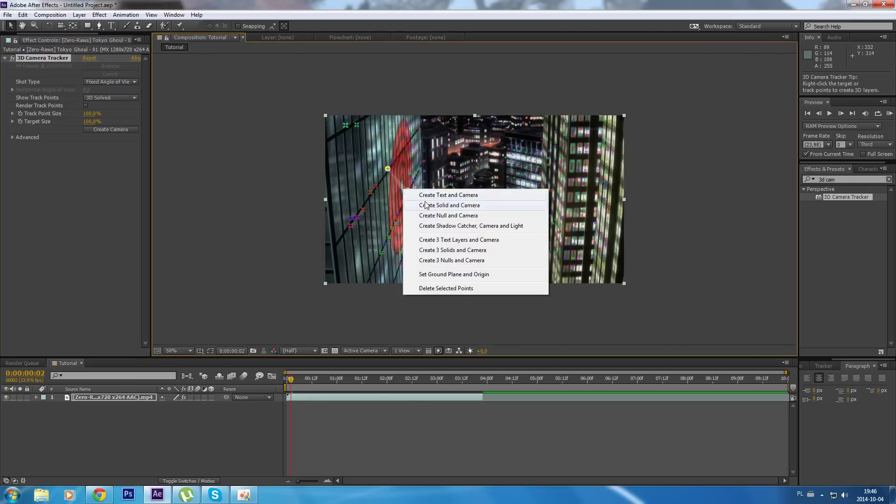
pyautogui.click(438, 195)
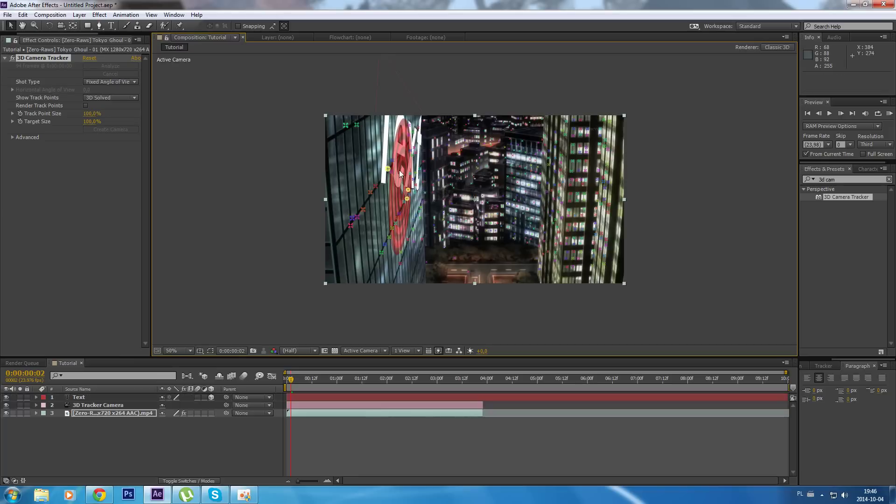
pyautogui.click(239, 429)
pyautogui.click(209, 397)
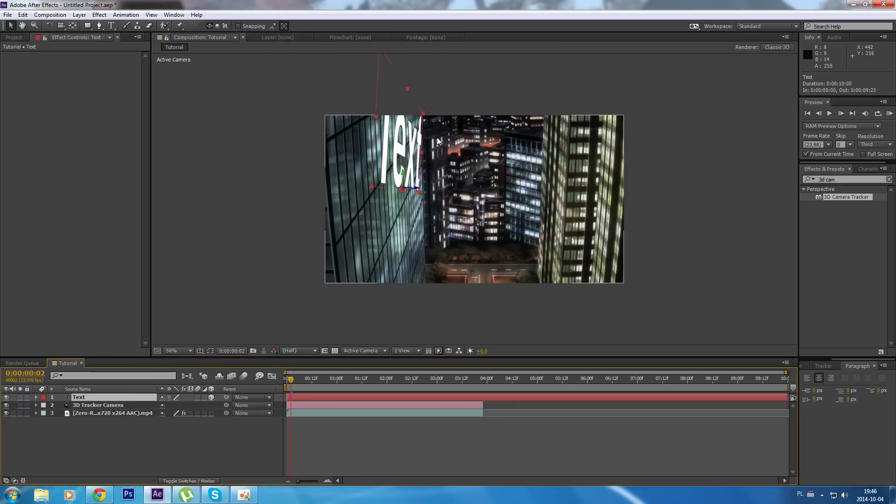
# Reset the text's X Rotation to 0, move it toward the shot centre and adjust Z Rotation
pyautogui.press('r')
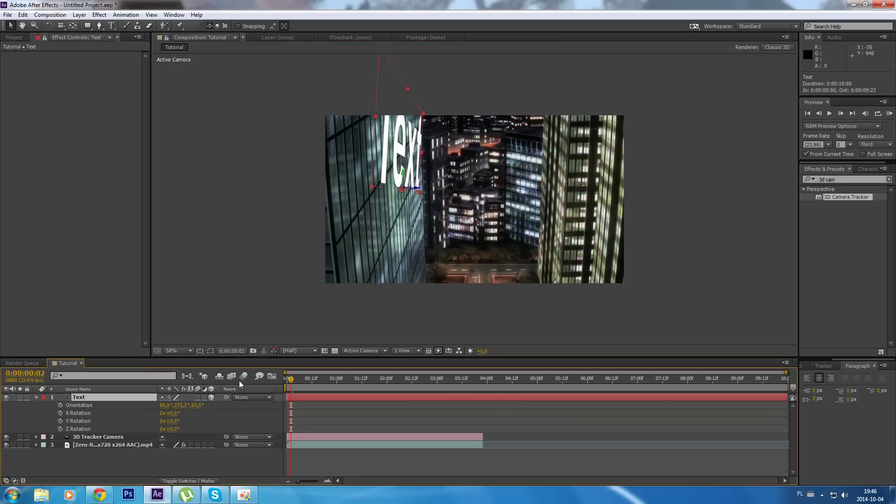
pyautogui.moveTo(177, 407)
pyautogui.mouseDown()
pyautogui.moveTo(193, 412)
pyautogui.moveTo(165, 411)
pyautogui.mouseUp()
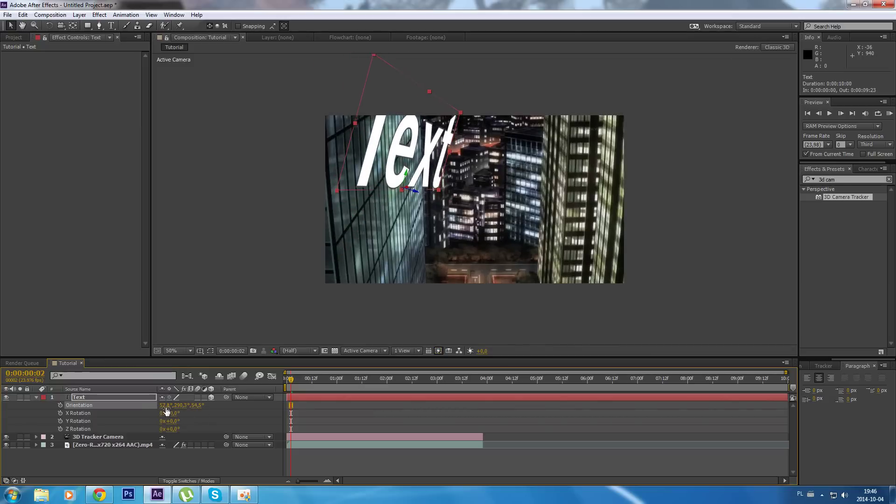
pyautogui.hotkey('ctrl', 'z')
pyautogui.hotkey('ctrl', 'z')
pyautogui.hotkey('ctrl', 'z')
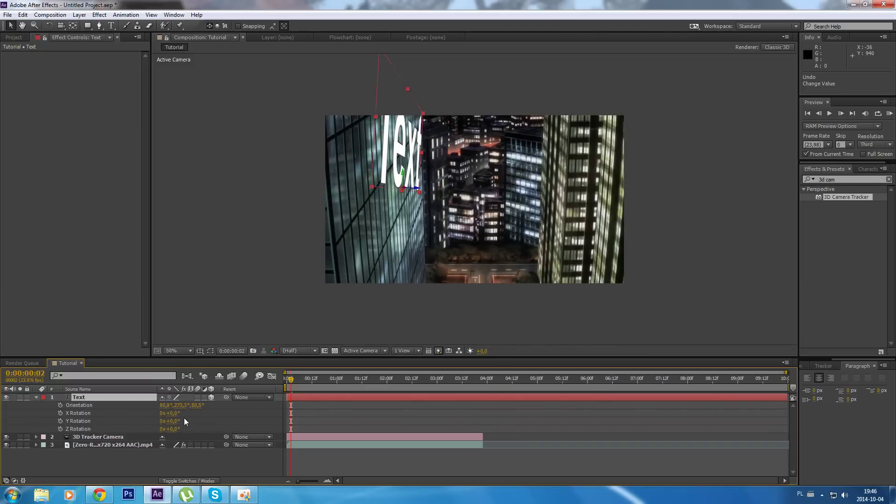
pyautogui.moveTo(173, 413); pyautogui.dragTo(215, 422)
pyautogui.click(179, 414)
pyautogui.write('0')
pyautogui.press('Return')
pyautogui.moveTo(430, 189); pyautogui.dragTo(315, 104)
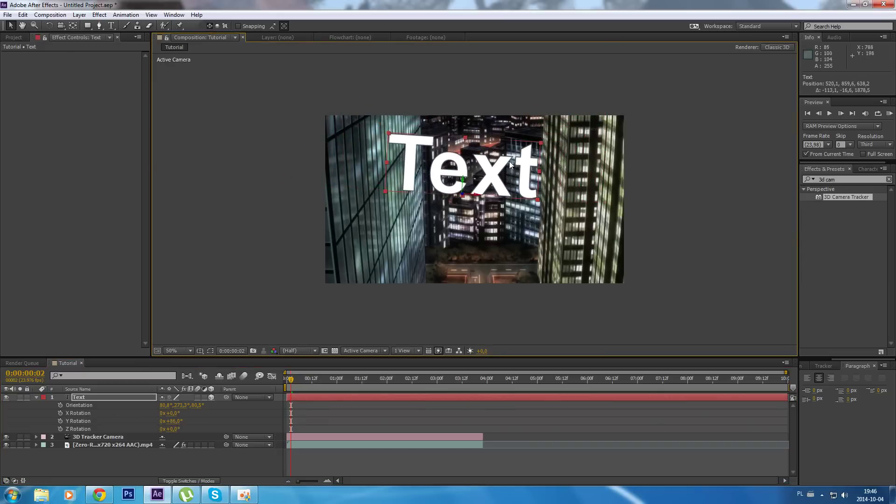
pyautogui.moveTo(178, 432)
pyautogui.mouseDown()
pyautogui.moveTo(186, 431)
pyautogui.moveTo(168, 429)
pyautogui.moveTo(172, 414)
pyautogui.moveTo(181, 421)
pyautogui.moveTo(177, 405)
pyautogui.moveTo(175, 421)
pyautogui.mouseUp()
# Change the tracked text to read 'TUT' and collapse the layer's rotation properties
pyautogui.doubleClick(310, 398)
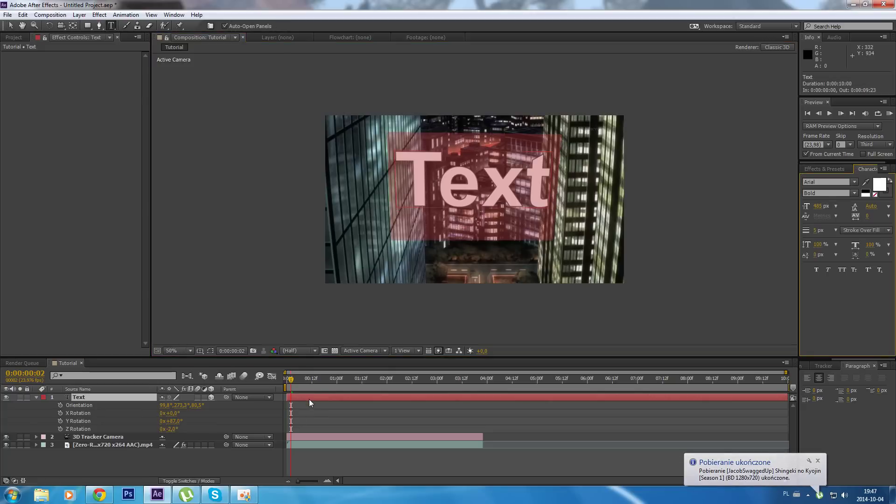
pyautogui.write('TUtorial')
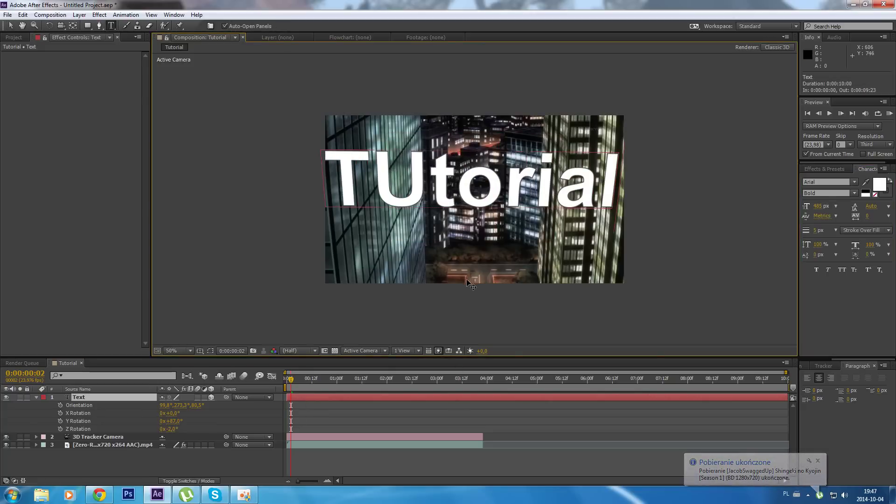
pyautogui.hotkey('shift', 'Left')
pyautogui.hotkey('shift', 'Left')
pyautogui.hotkey('shift', 'Left')
pyautogui.hotkey('shift', 'Left')
pyautogui.hotkey('shift', 'Left')
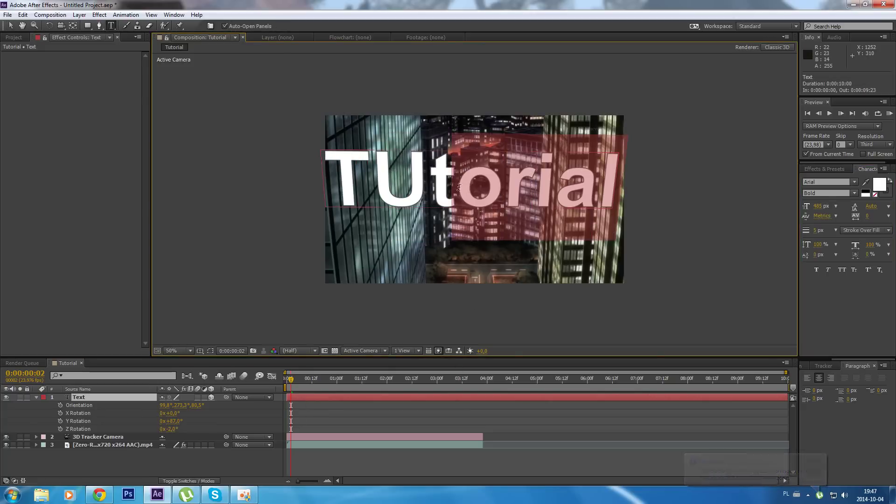
pyautogui.press('BackSpace')
pyautogui.press('BackSpace')
pyautogui.write('TUT')
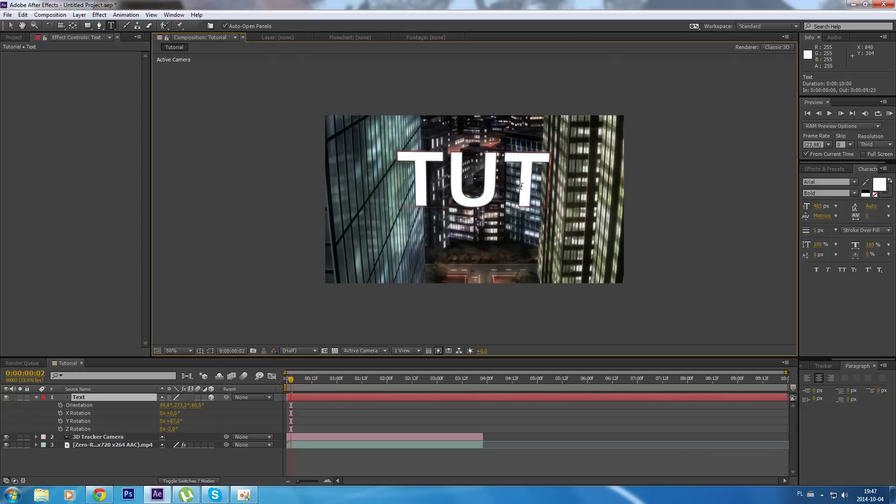
pyautogui.hotkey('shift', 'Left')
pyautogui.hotkey('shift', 'Left')
pyautogui.hotkey('shift', 'Left')
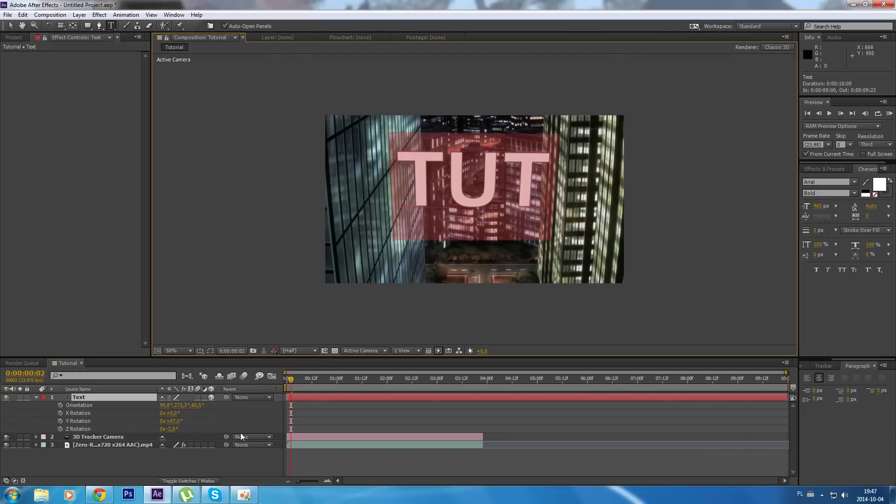
pyautogui.click(24, 403)
pyautogui.click(36, 397)
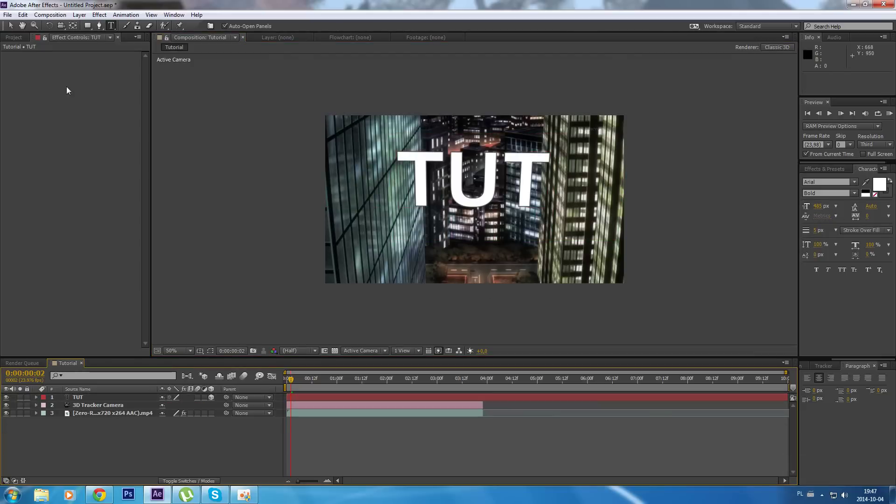
pyautogui.click(80, 15)
# Create a cyan solid layer and apply the Element 3D effect to it
pyautogui.moveTo(96, 26)
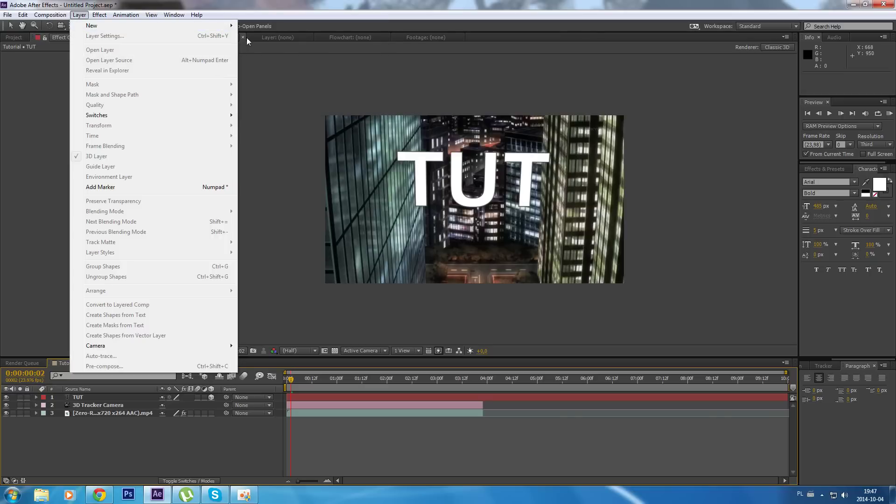
pyautogui.click(260, 36)
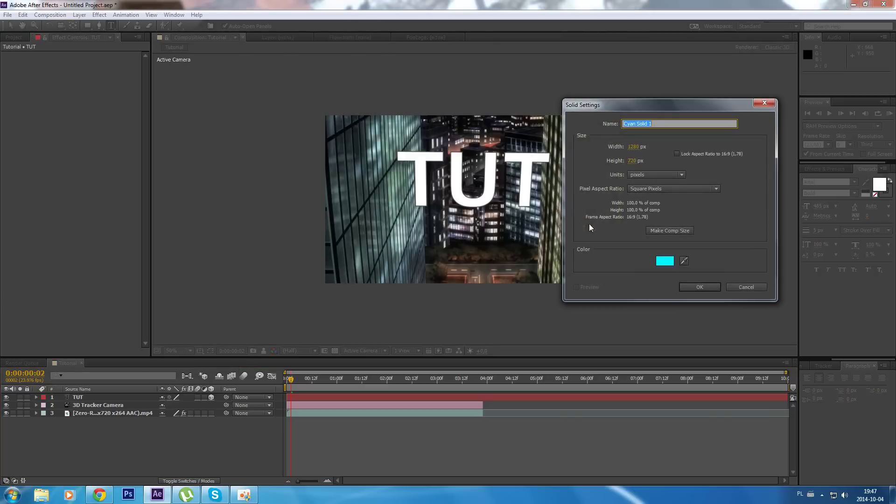
pyautogui.click(701, 288)
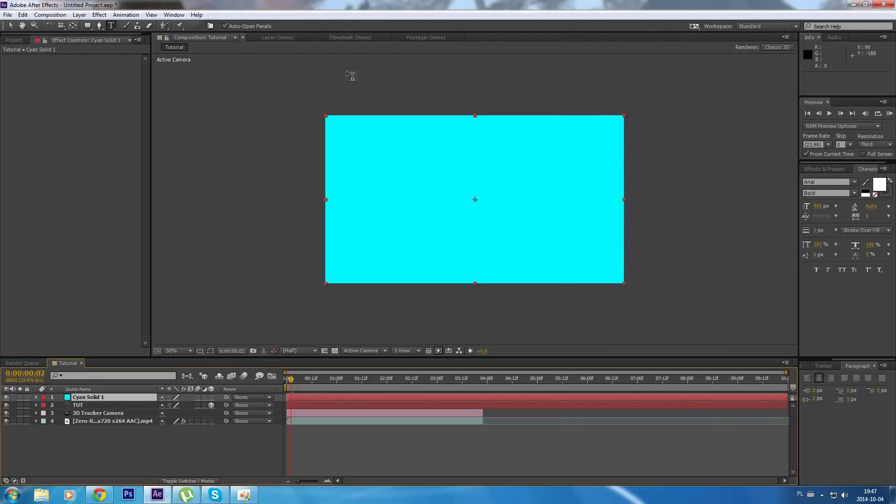
pyautogui.click(99, 15)
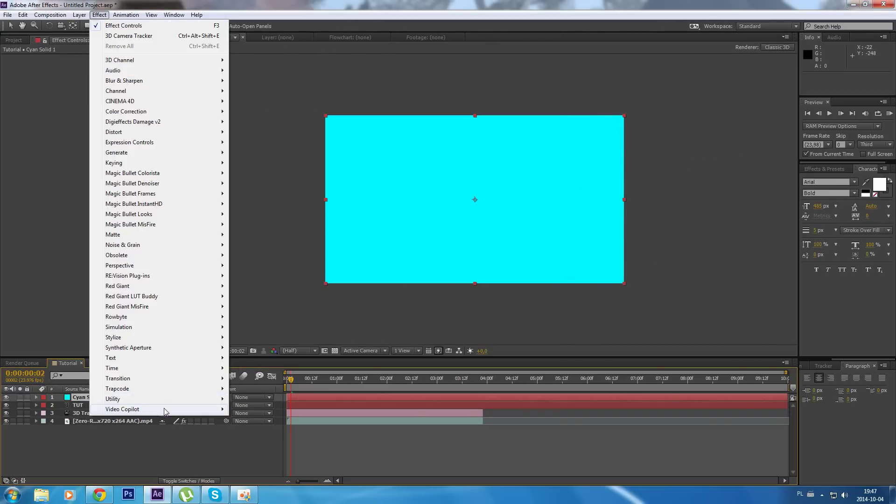
pyautogui.moveTo(182, 410)
pyautogui.click(247, 412)
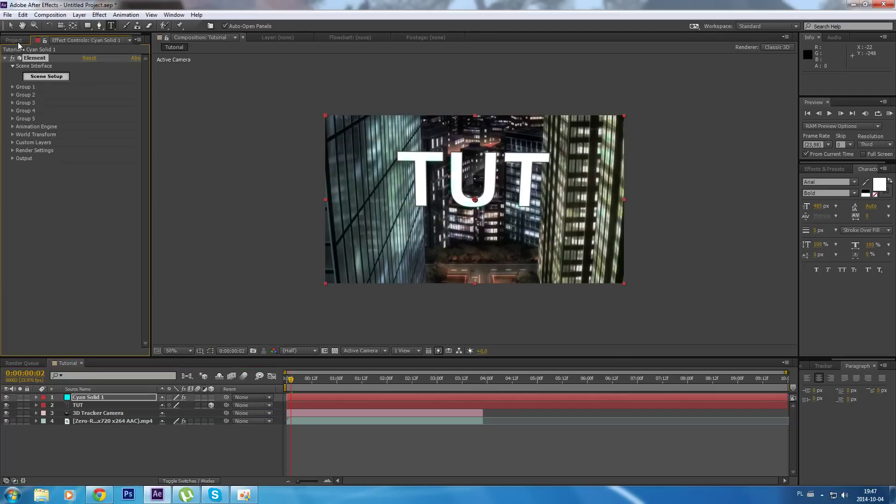
pyautogui.press('v')
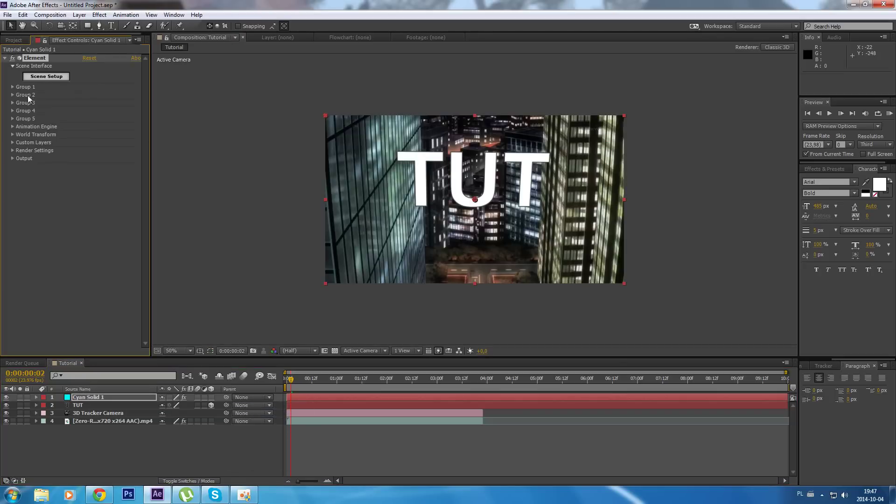
# Set Element's Custom Text and Masks Path Layer 1 to the TUT text layer
pyautogui.click(12, 143)
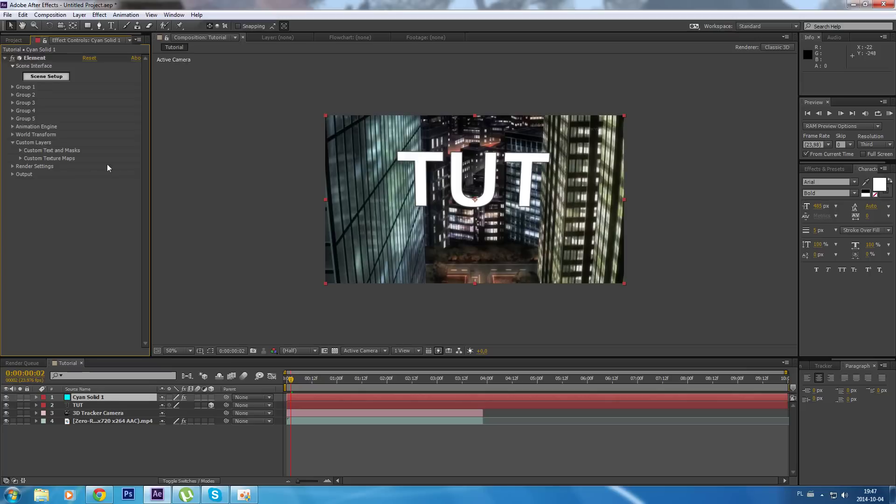
pyautogui.click(19, 150)
pyautogui.click(105, 160)
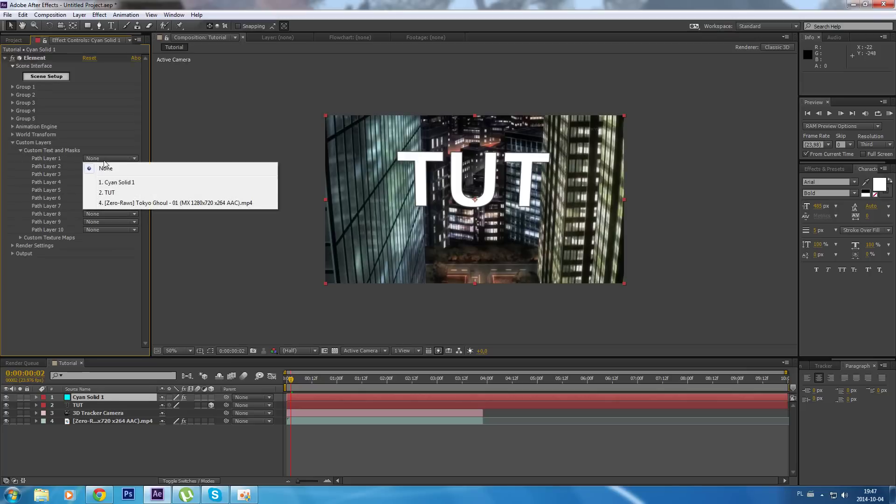
pyautogui.click(127, 194)
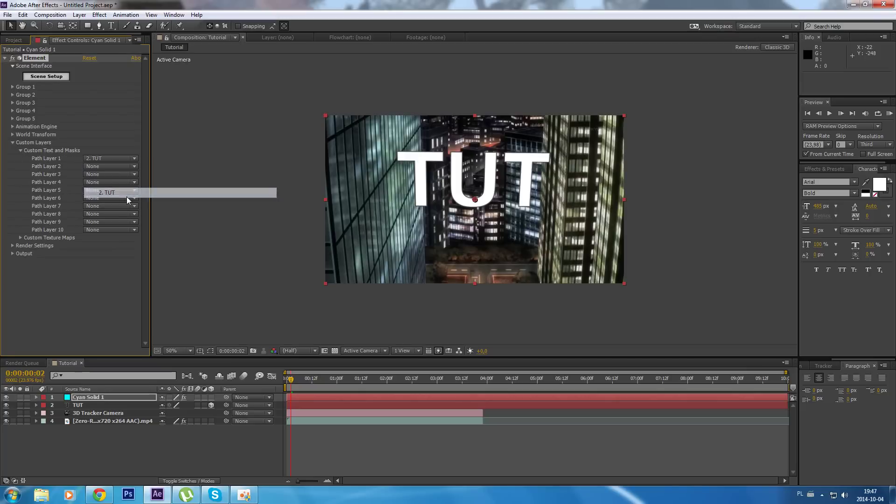
pyautogui.click(21, 152)
# Duplicate the city footage layer and hide the copy's video
pyautogui.click(111, 421)
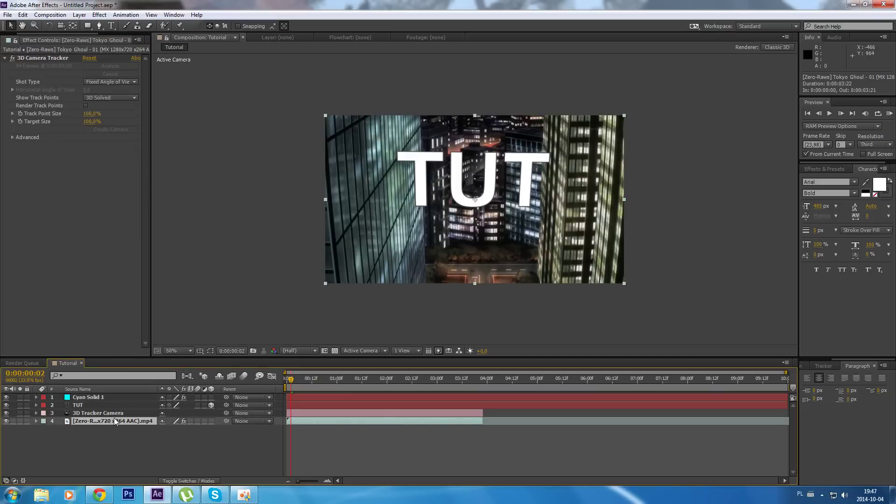
pyautogui.hotkey('ctrl', 'd')
pyautogui.click(116, 428)
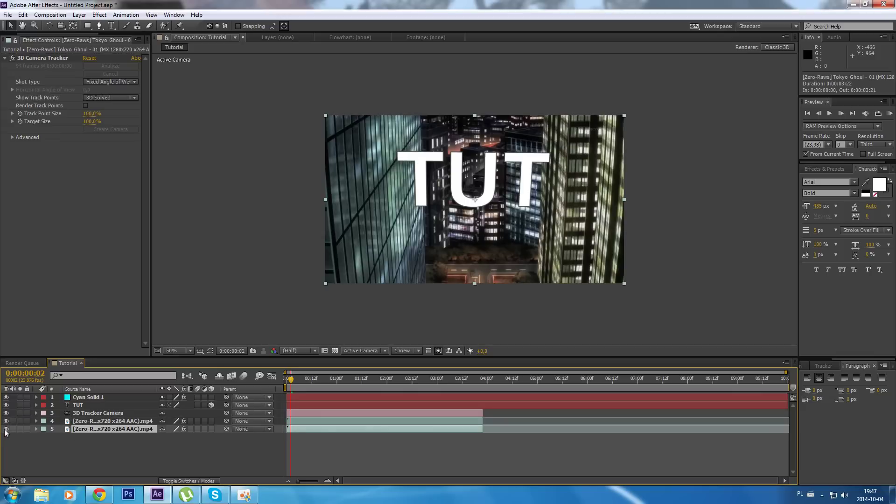
pyautogui.click(6, 430)
# Set Cyan Solid 1's Element Custom Texture Maps Layer 1 to the duplicated footage, layer 5
pyautogui.click(91, 398)
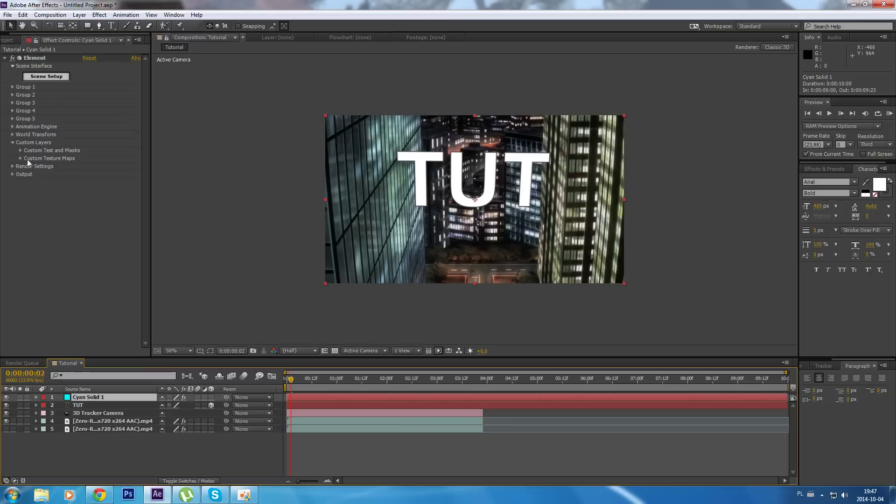
pyautogui.click(21, 159)
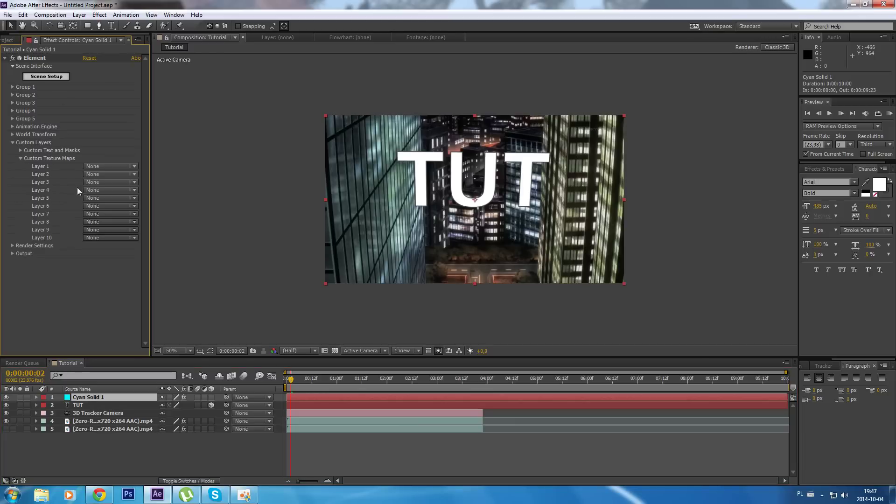
pyautogui.click(117, 167)
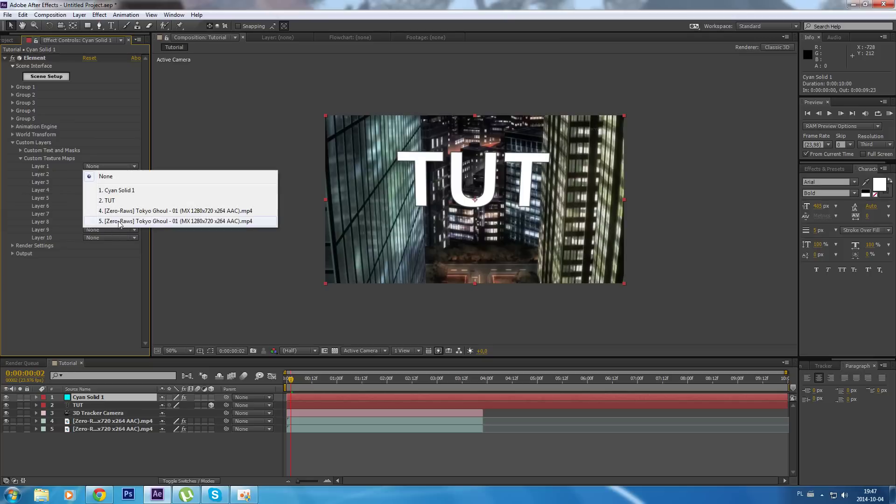
pyautogui.click(161, 224)
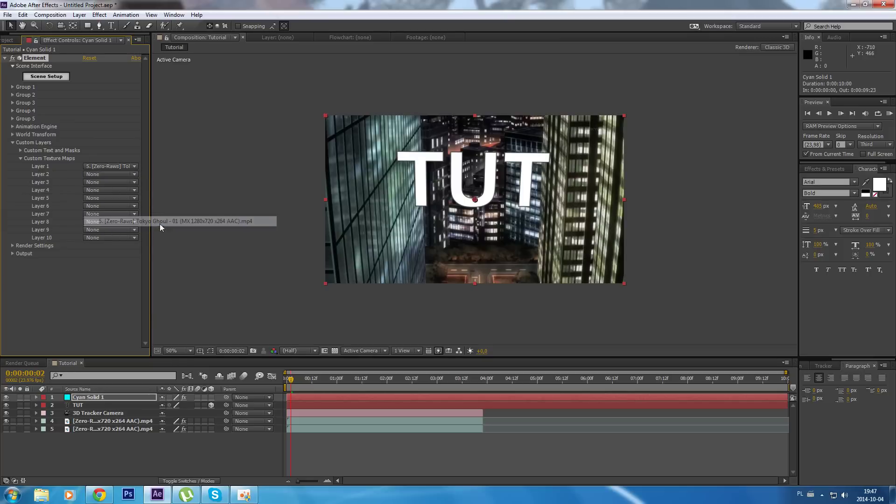
# In Element Scene Setup, extrude TUT and apply the Pro_Black bevel preset
pyautogui.click(55, 78)
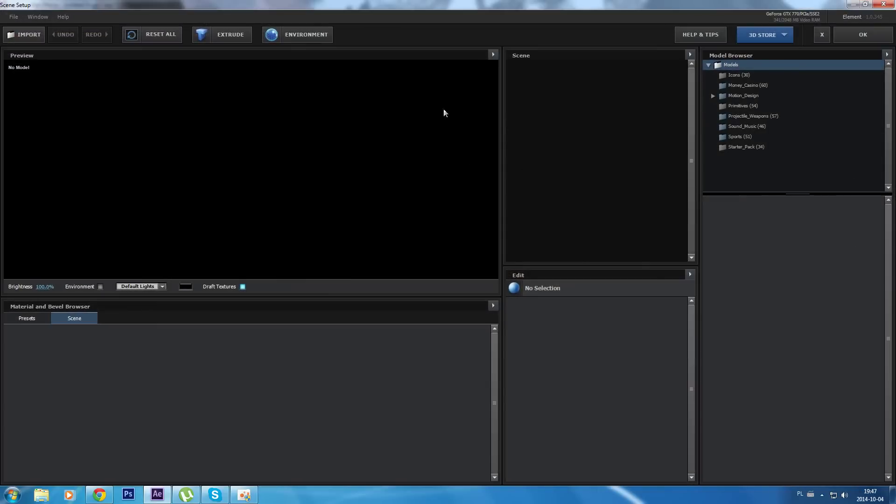
pyautogui.click(236, 34)
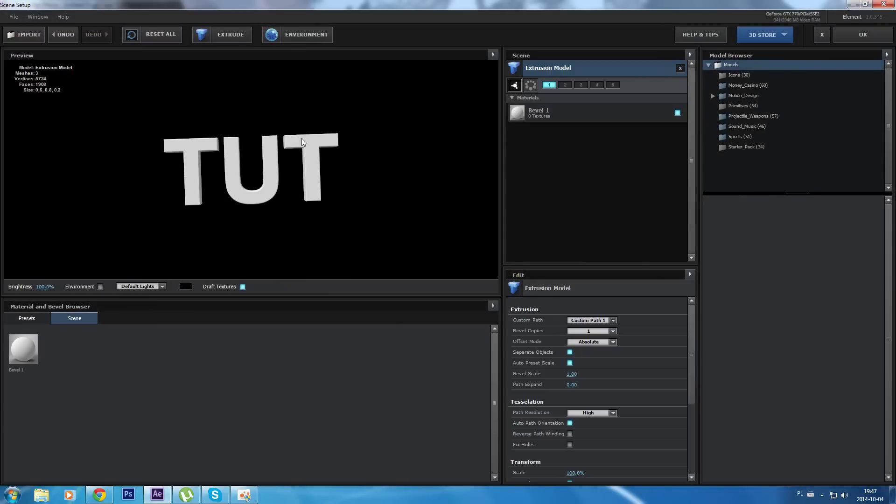
pyautogui.scroll(3, 306, 172)
pyautogui.moveTo(354, 176); pyautogui.dragTo(324, 176)
pyautogui.click(28, 319)
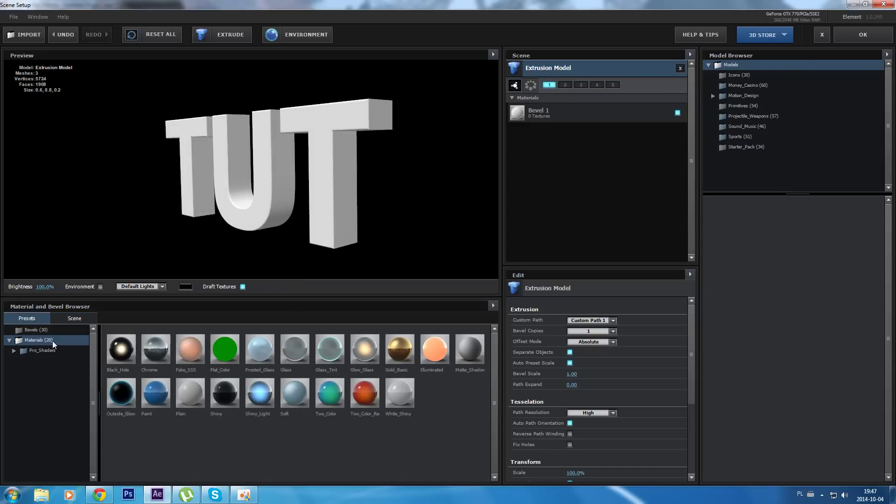
pyautogui.click(54, 331)
pyautogui.scroll(-3, 252, 348)
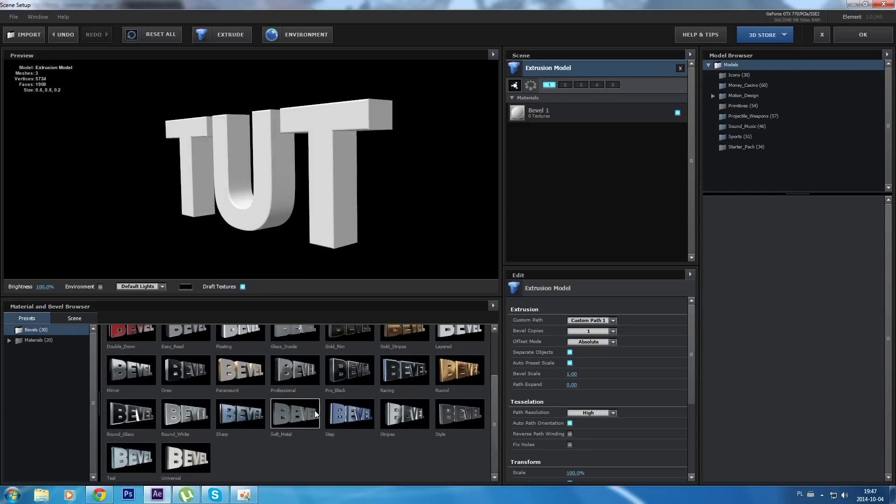
pyautogui.click(361, 363)
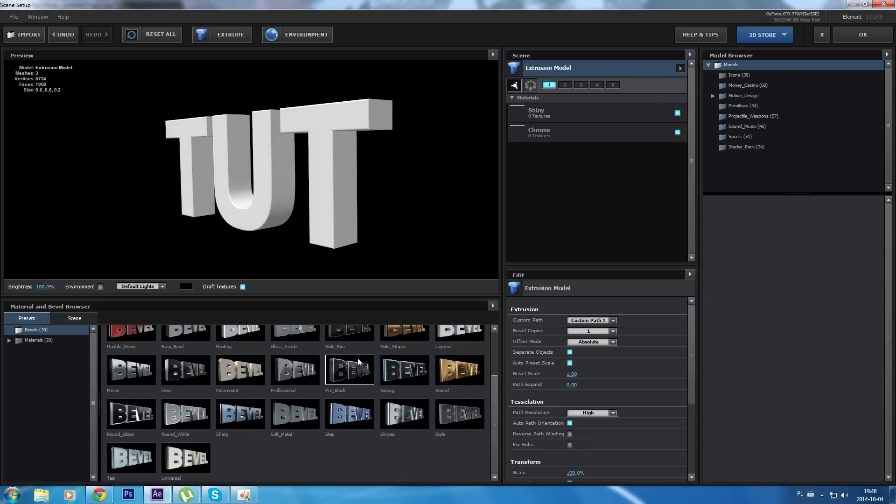
# Set the bevel scale to 0.40
pyautogui.moveTo(351, 225); pyautogui.dragTo(319, 229)
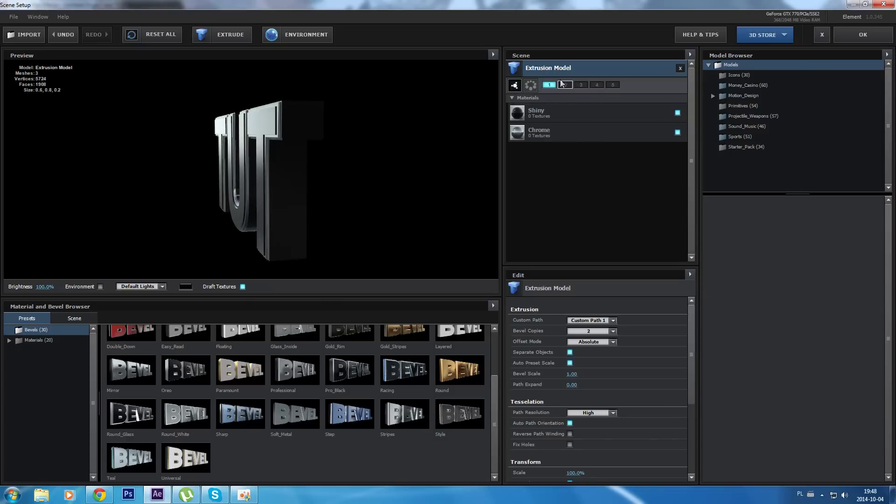
pyautogui.moveTo(576, 377); pyautogui.dragTo(549, 378)
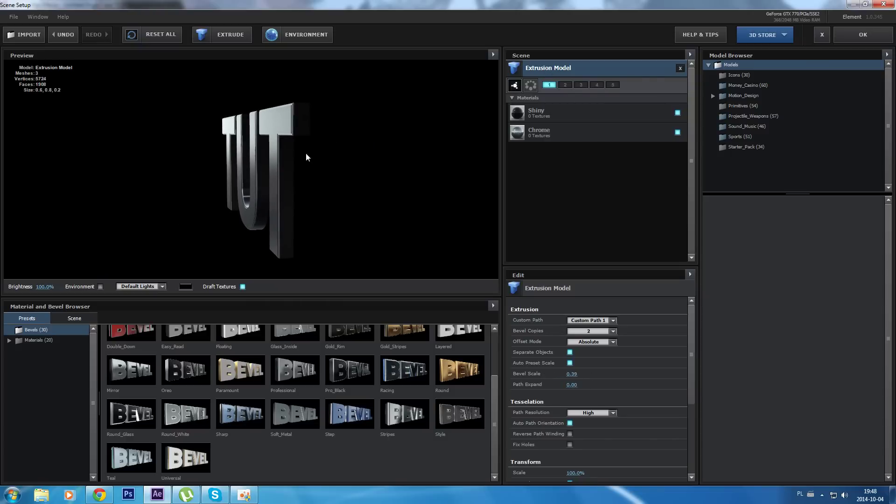
pyautogui.moveTo(306, 153); pyautogui.dragTo(303, 208)
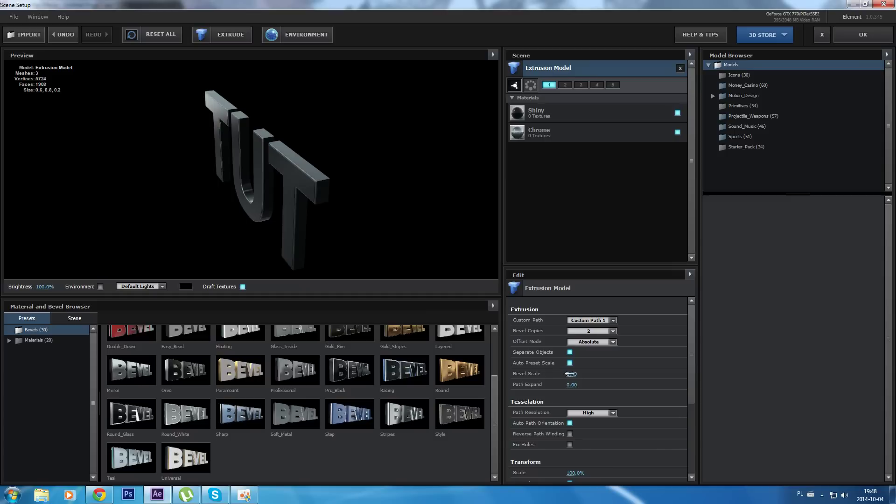
pyautogui.click(570, 373)
pyautogui.write('0,40')
pyautogui.press('Return')
pyautogui.moveTo(313, 209); pyautogui.dragTo(340, 189)
pyautogui.click(541, 131)
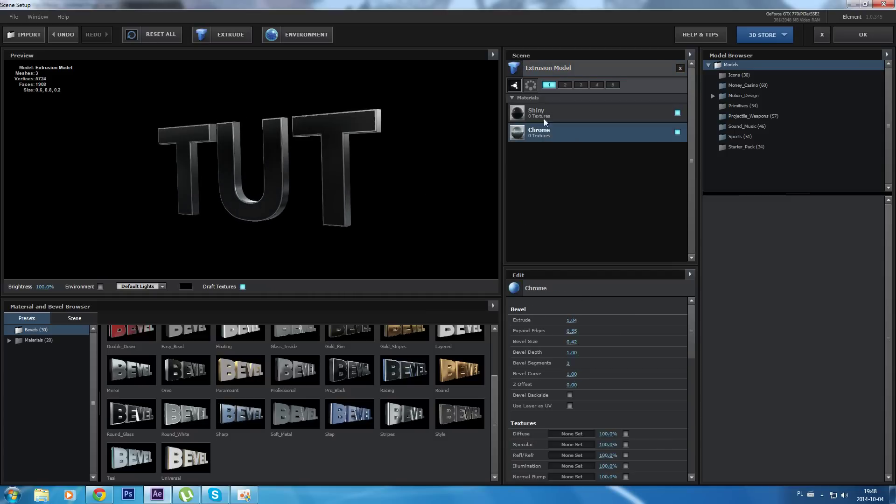
# Set the Shiny material's reflection texture to Custom Layer 1
pyautogui.click(544, 114)
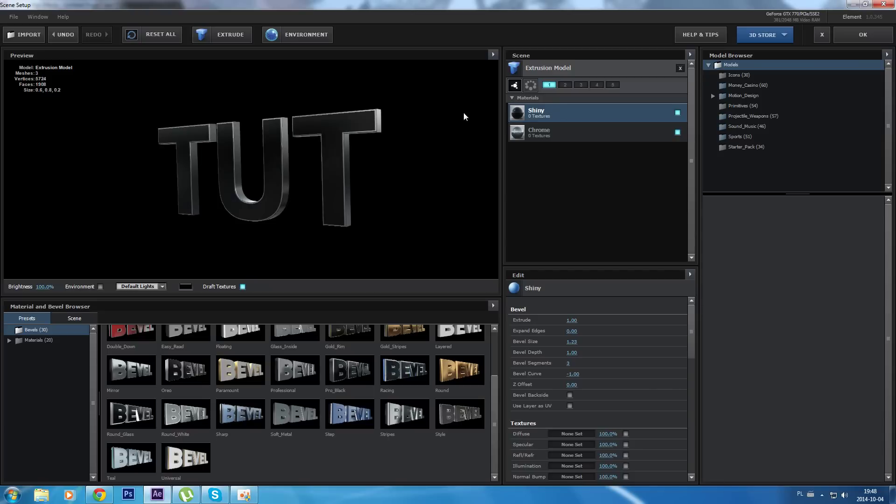
pyautogui.click(678, 132)
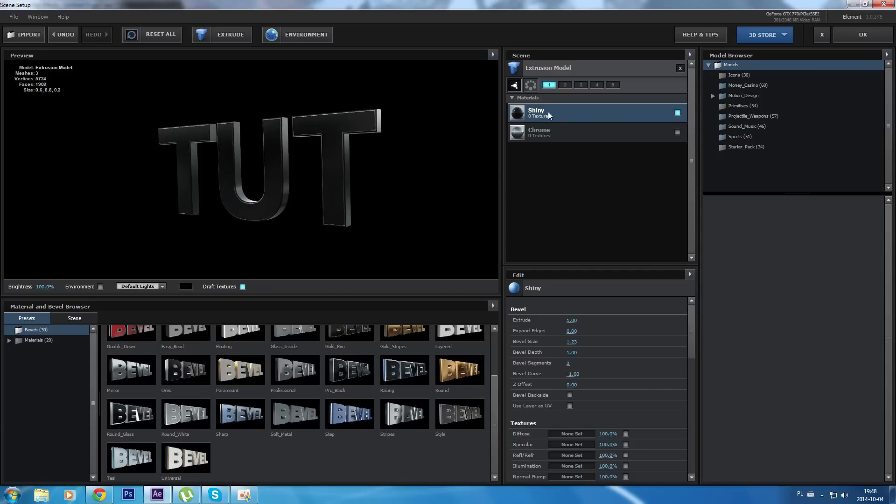
pyautogui.click(678, 132)
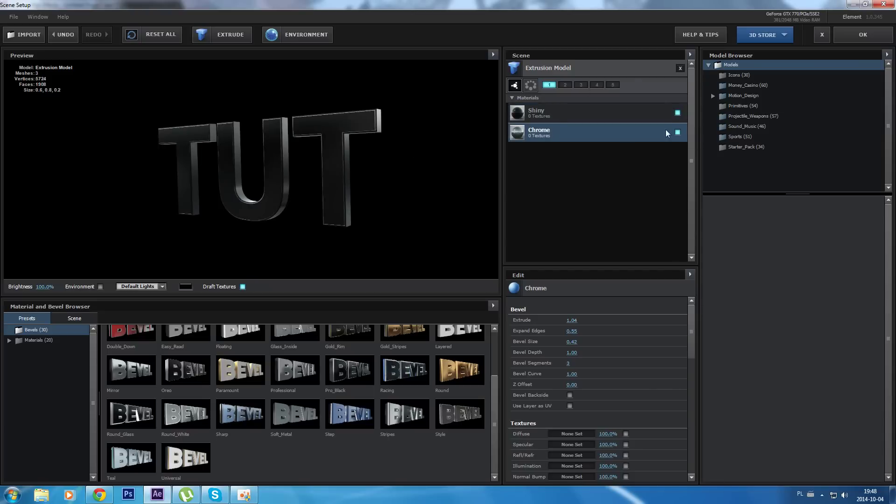
pyautogui.click(551, 119)
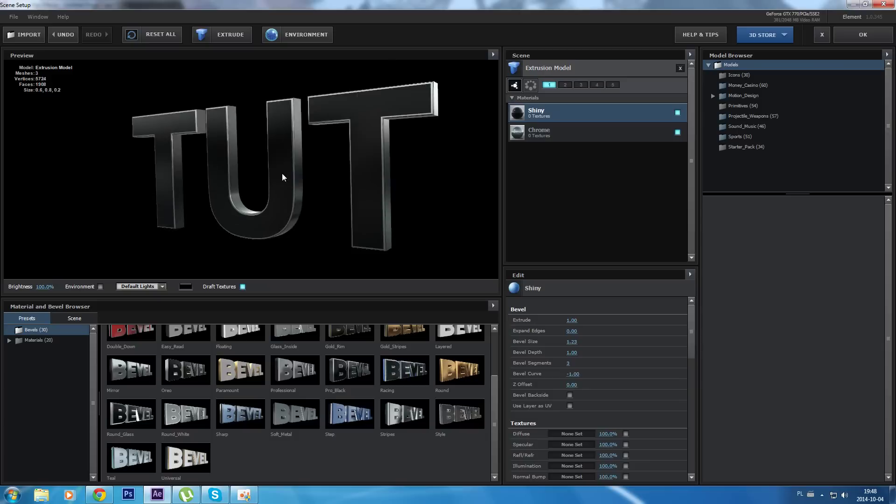
pyautogui.moveTo(282, 177); pyautogui.dragTo(300, 188)
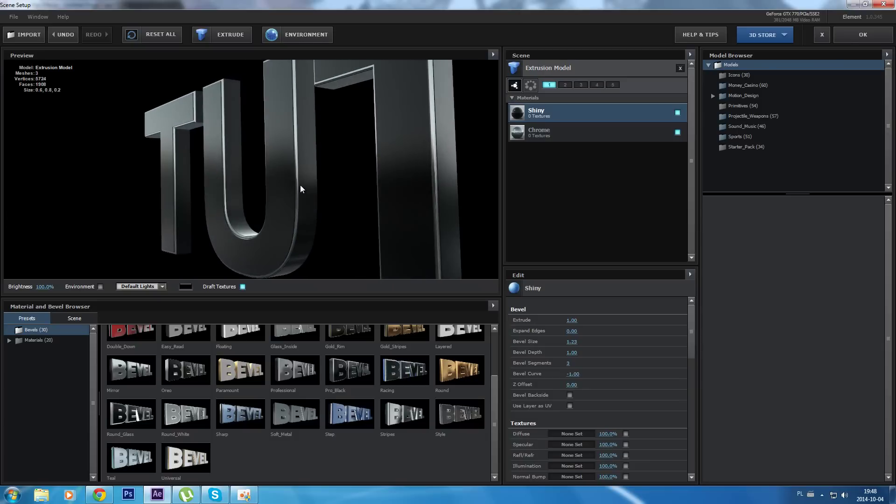
pyautogui.scroll(-1, 591, 330)
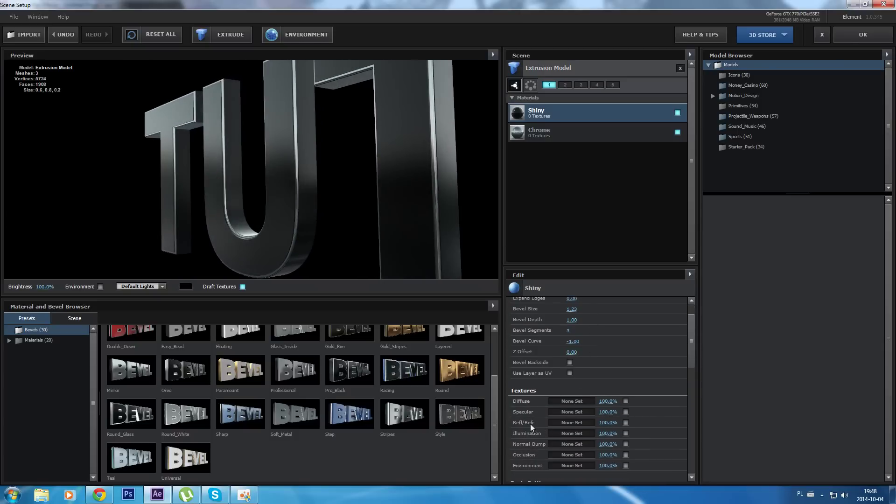
pyautogui.click(562, 423)
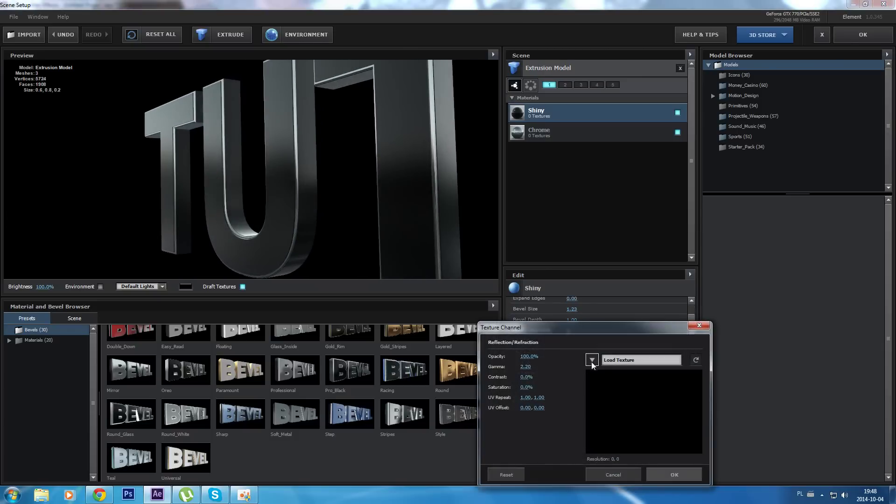
pyautogui.click(592, 360)
pyautogui.click(634, 374)
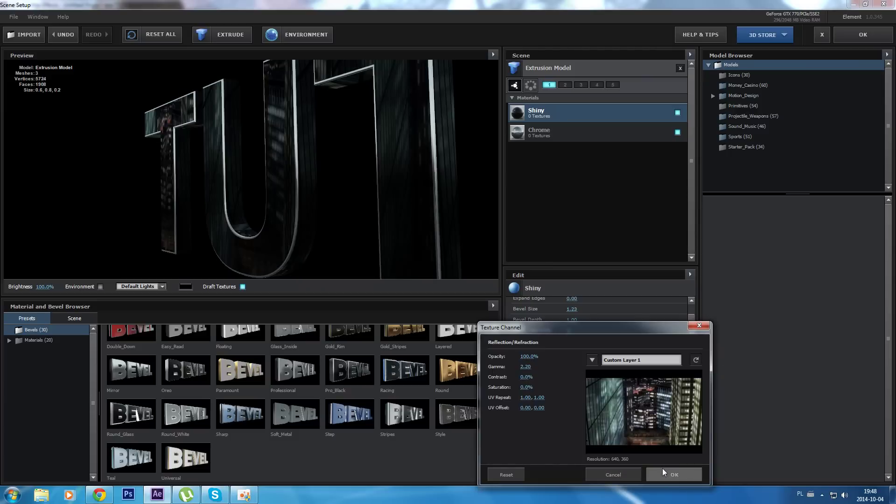
pyautogui.click(665, 478)
pyautogui.scroll(-5, 379, 226)
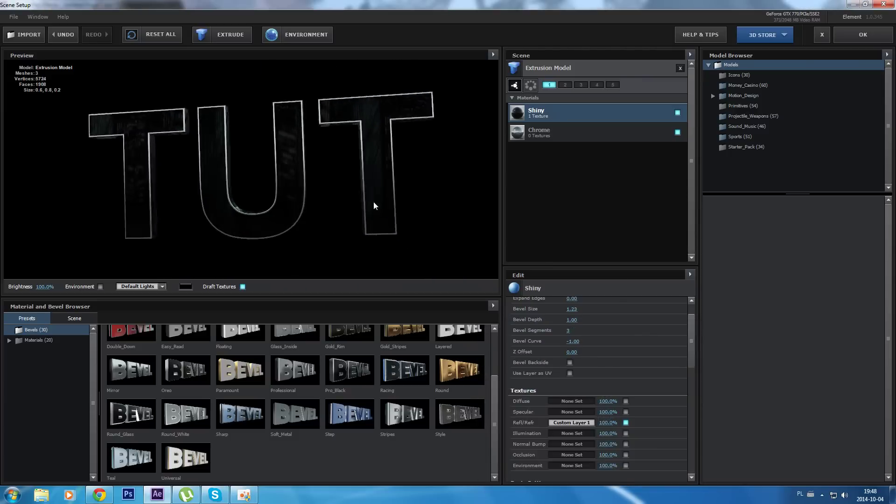
# Set the Chrome material's reflection texture to Custom Layer 1 as well
pyautogui.click(607, 132)
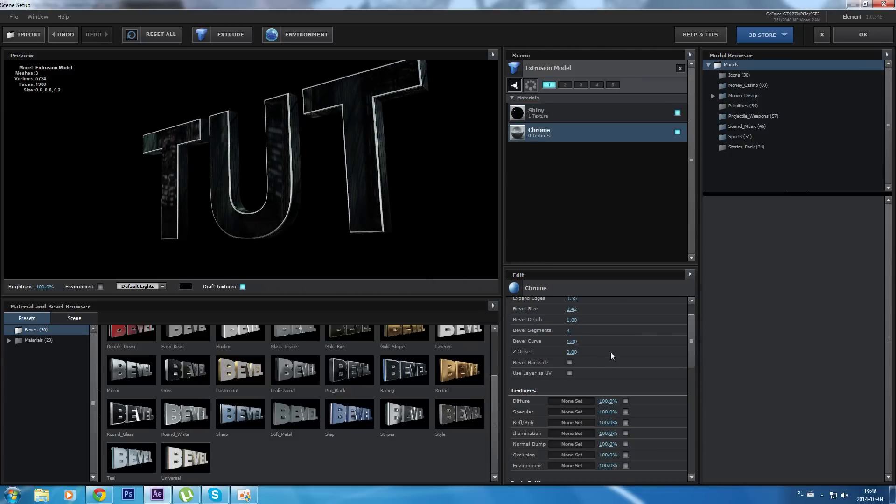
pyautogui.click(572, 422)
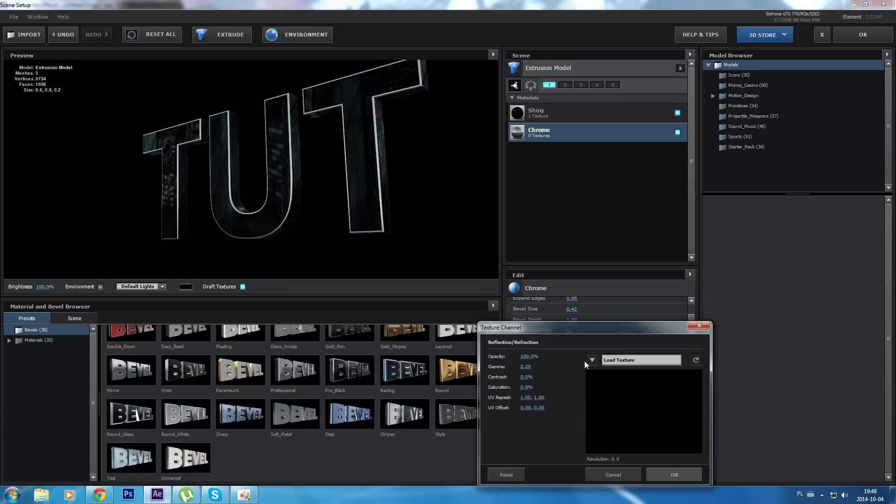
pyautogui.click(615, 378)
pyautogui.click(617, 374)
pyautogui.click(668, 475)
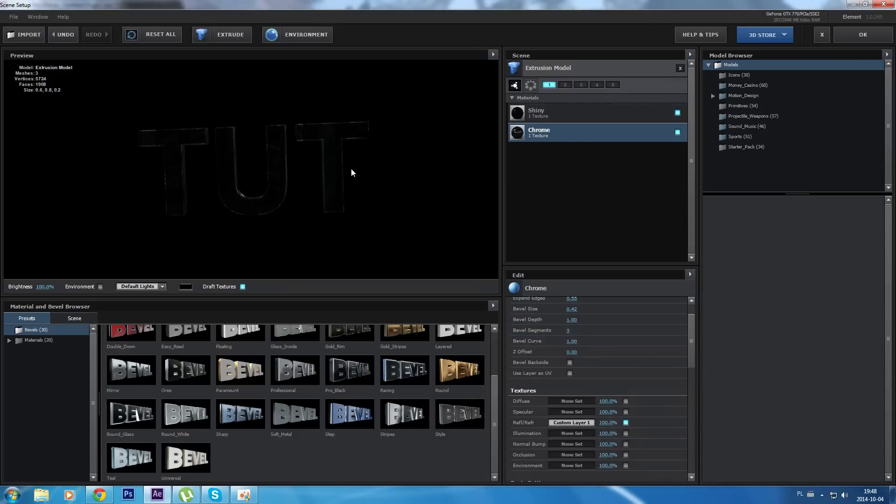
# Lower Chrome's reflection intensity to 0% and raise its Fresnel to about 0.05
pyautogui.moveTo(351, 172); pyautogui.dragTo(485, 272)
pyautogui.scroll(-10, 558, 334)
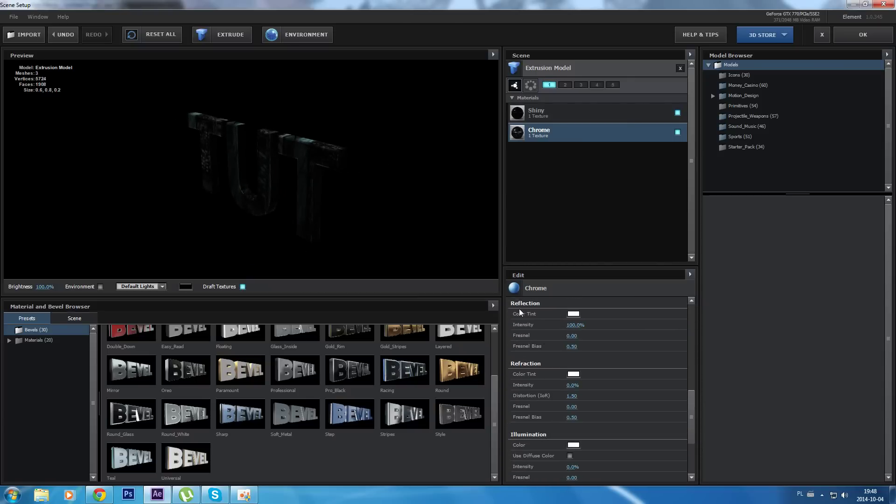
pyautogui.moveTo(554, 328); pyautogui.dragTo(583, 329)
pyautogui.moveTo(537, 336); pyautogui.dragTo(546, 336)
# Set Chrome's reflection texture strength to 80% and switch to the Shiny material
pyautogui.scroll(-10, 574, 385)
pyautogui.scroll(-2, 577, 440)
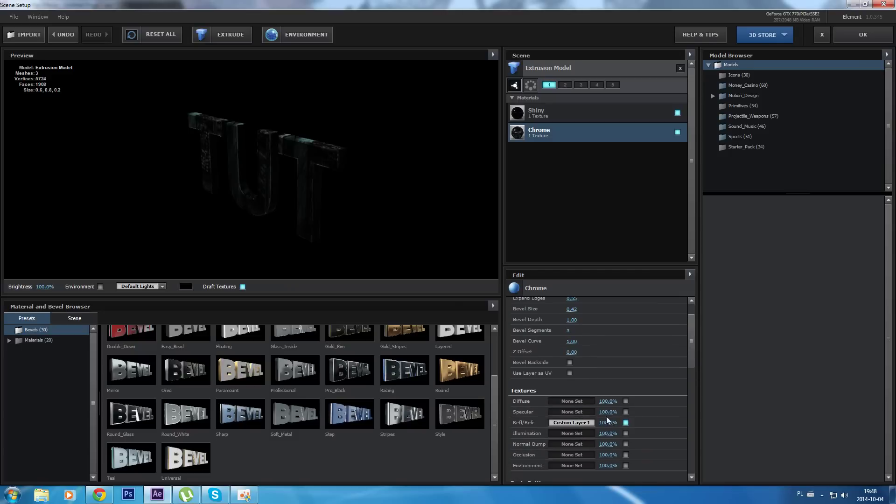
pyautogui.moveTo(608, 423); pyautogui.dragTo(601, 423)
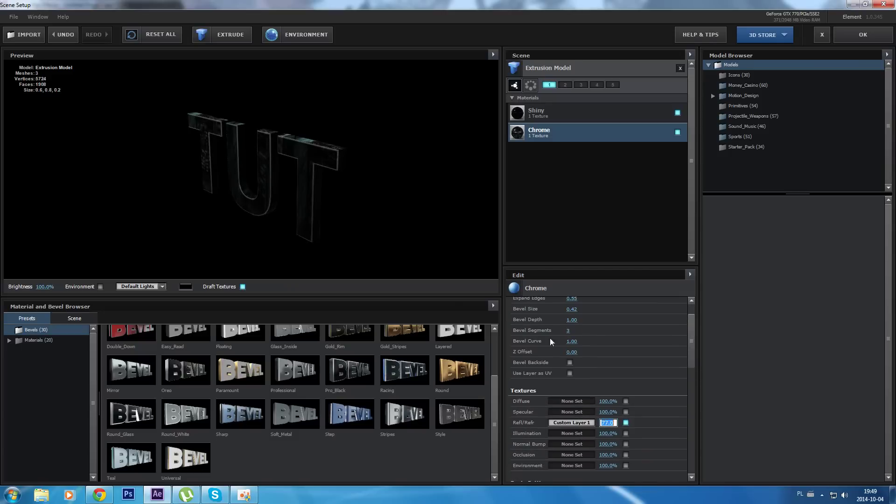
pyautogui.scroll(5, 316, 199)
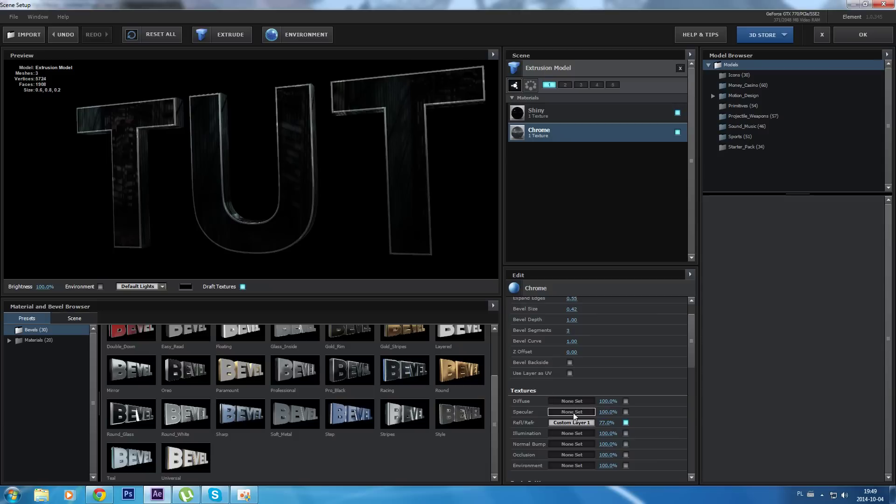
pyautogui.click(609, 423)
pyautogui.press('BackSpace')
pyautogui.press('BackSpace')
pyautogui.press('BackSpace')
pyautogui.press('BackSpace')
pyautogui.write('80')
pyautogui.press('Return')
pyautogui.moveTo(365, 196); pyautogui.dragTo(327, 198)
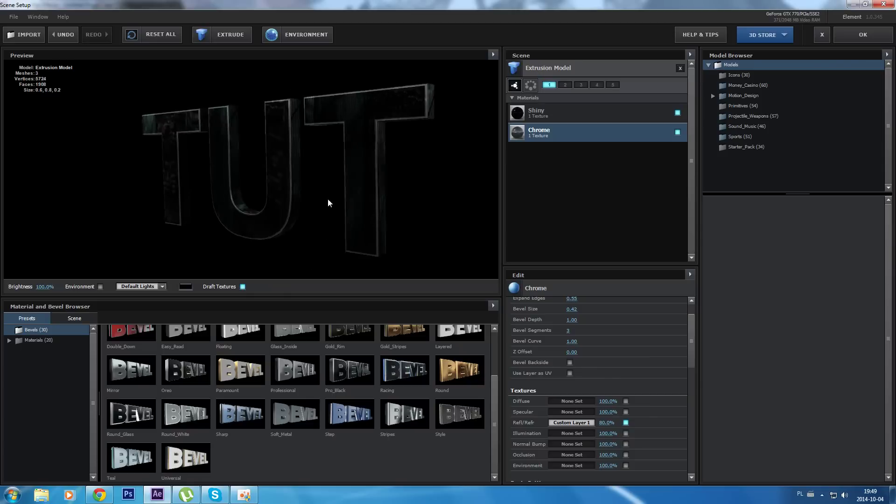
pyautogui.click(555, 110)
pyautogui.moveTo(367, 158)
pyautogui.mouseDown()
pyautogui.moveTo(352, 170)
pyautogui.moveTo(351, 189)
pyautogui.moveTo(314, 198)
pyautogui.moveTo(310, 219)
pyautogui.moveTo(333, 176)
pyautogui.moveTo(366, 169)
pyautogui.moveTo(363, 181)
pyautogui.moveTo(369, 164)
pyautogui.moveTo(372, 173)
pyautogui.mouseUp()
# Give the Shiny material 270% reflection intensity and 45% Force Opacity
pyautogui.scroll(-10, 593, 336)
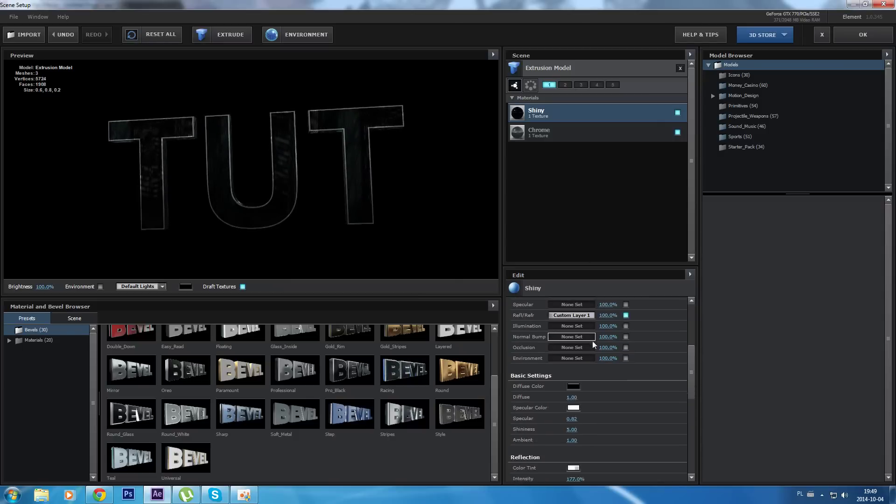
pyautogui.scroll(10, 591, 351)
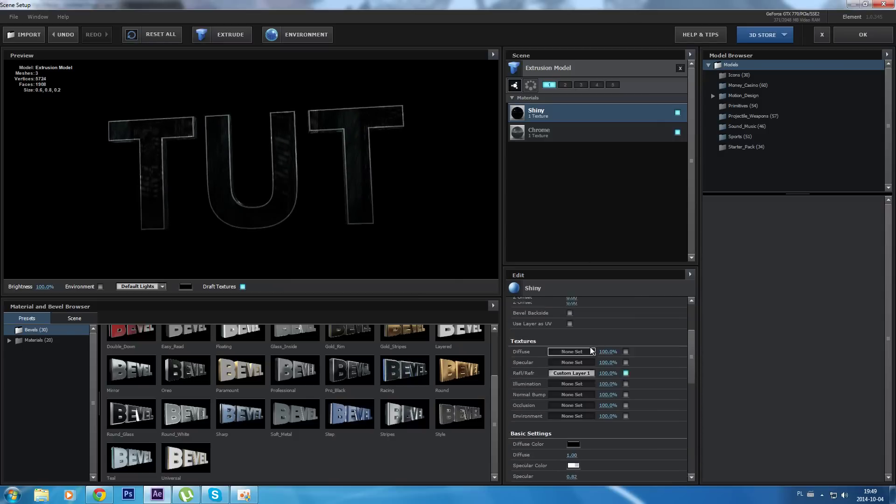
pyautogui.scroll(-3, 577, 436)
pyautogui.scroll(-8, 577, 436)
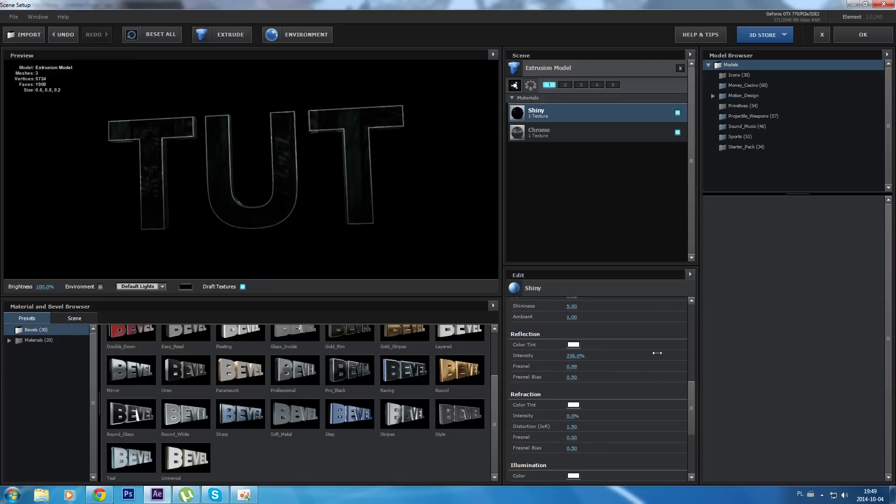
pyautogui.moveTo(270, 218); pyautogui.dragTo(303, 166)
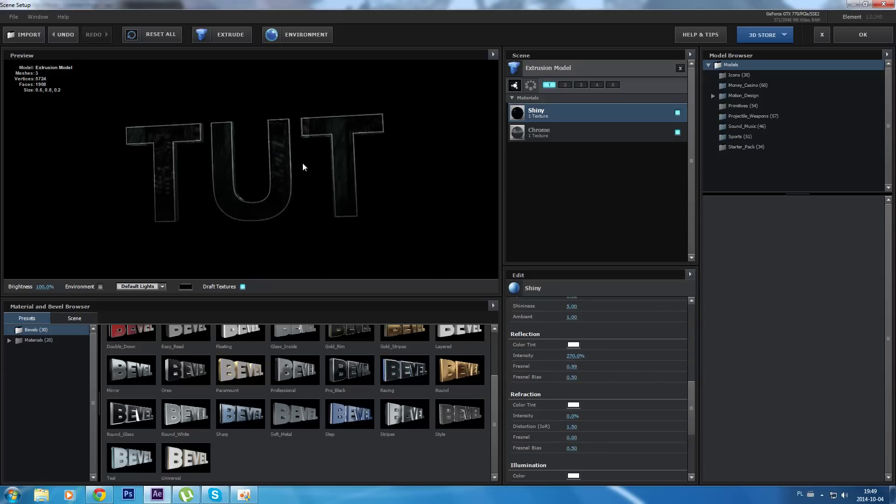
pyautogui.scroll(-5, 539, 383)
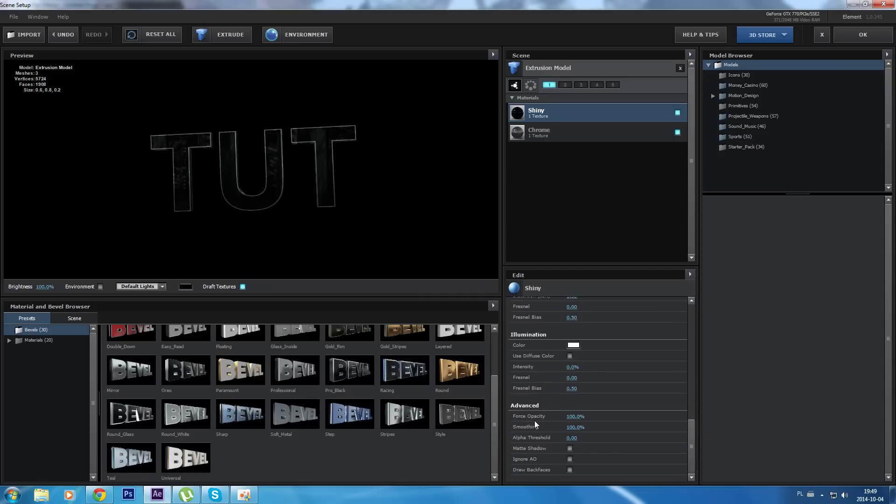
pyautogui.click(572, 417)
pyautogui.press('BackSpace')
pyautogui.write('45')
pyautogui.press('Return')
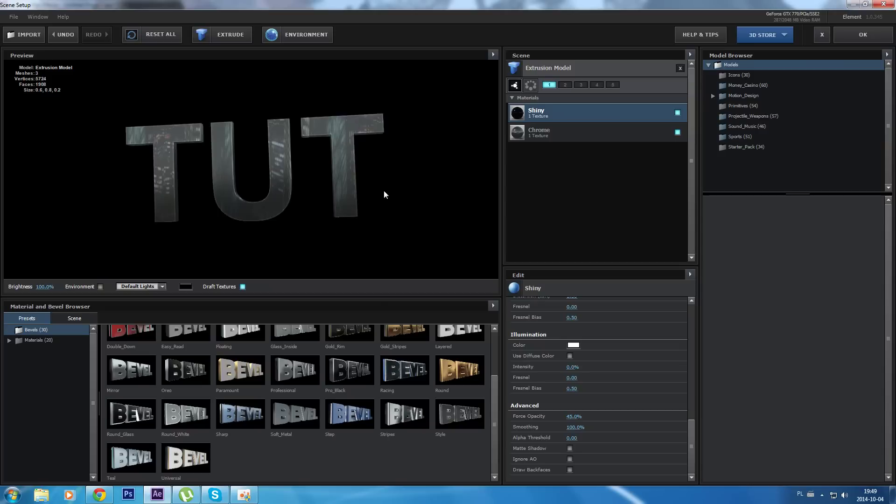
pyautogui.moveTo(384, 190); pyautogui.dragTo(498, 183)
# Apply the Element scene, zoom the view to 50% and reselect Cyan Solid 1 at a later frame
pyautogui.click(842, 37)
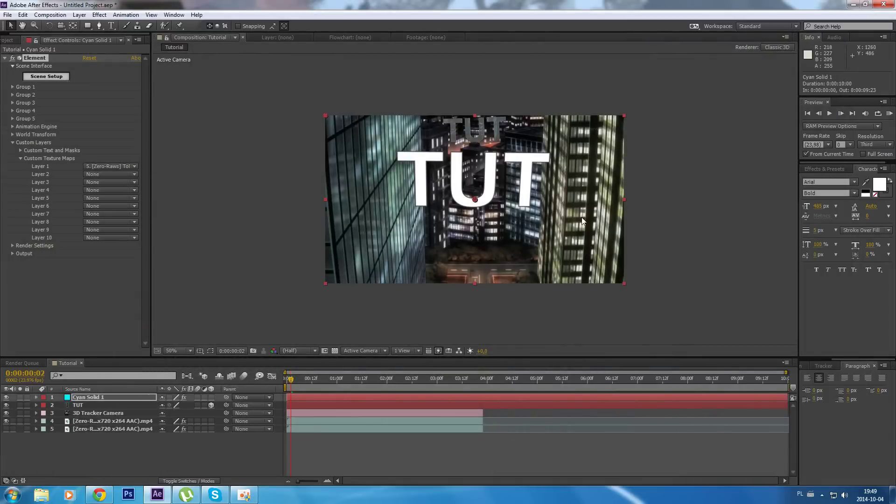
pyautogui.press(',')
pyautogui.click(22, 159)
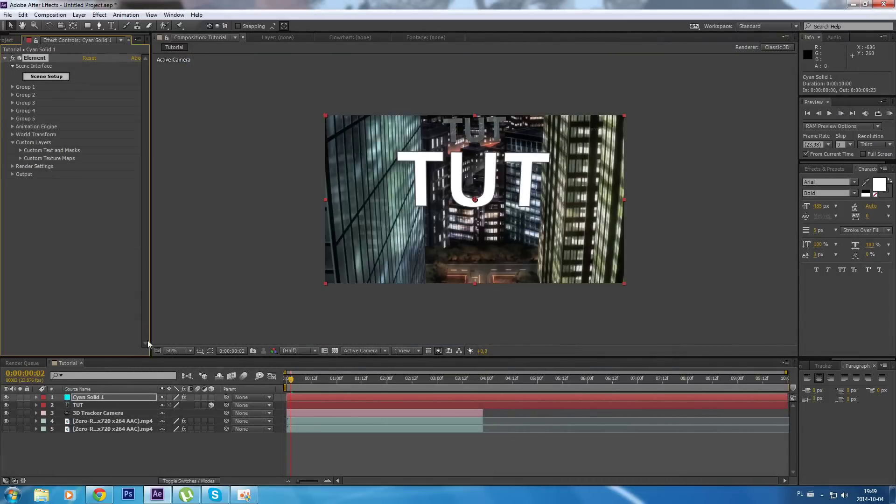
pyautogui.click(129, 459)
pyautogui.click(92, 397)
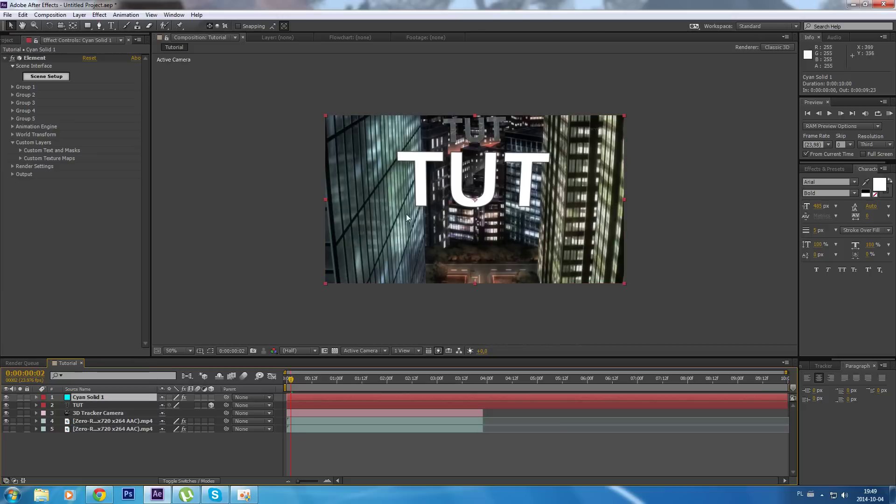
pyautogui.moveTo(291, 379); pyautogui.dragTo(368, 381)
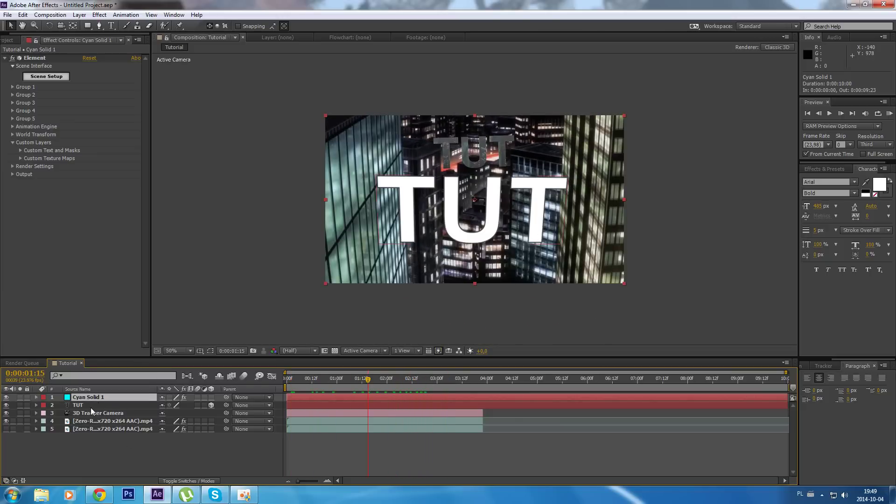
pyautogui.click(89, 405)
pyautogui.click(89, 397)
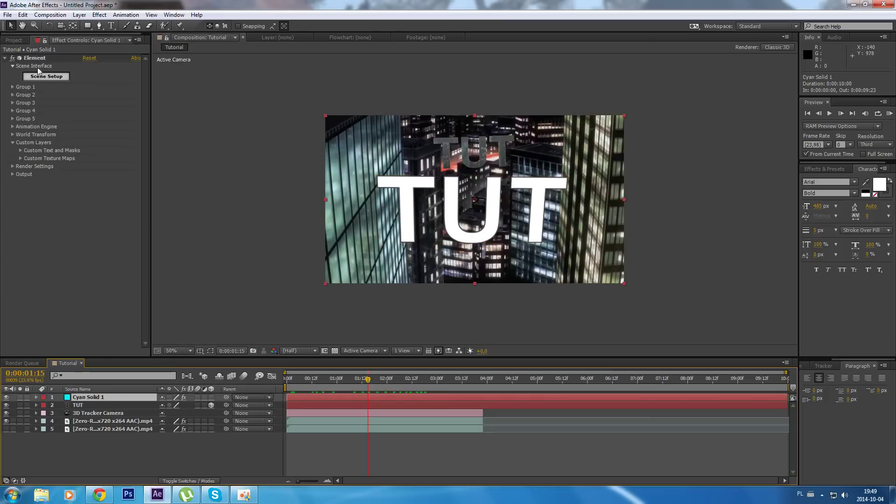
# Move the Particle Replicator to Position Z -1880 and XY 634, 668, and hide the TUT layer
pyautogui.click(13, 87)
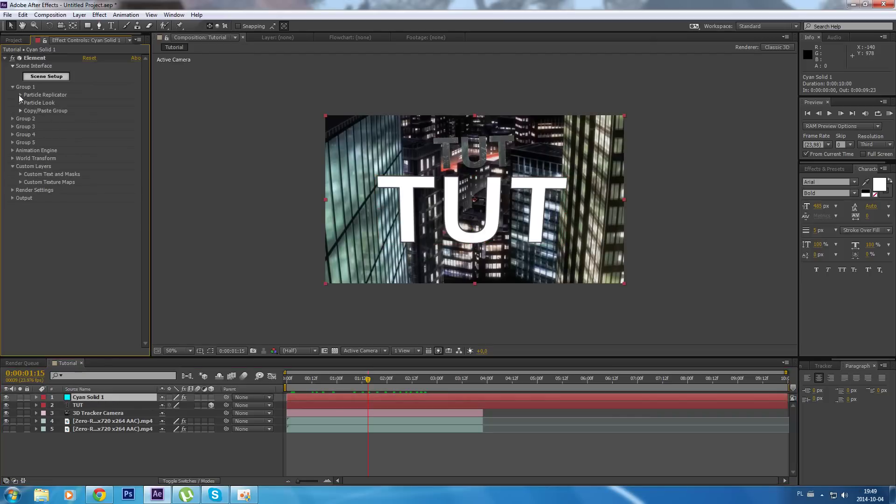
pyautogui.click(21, 95)
pyautogui.moveTo(91, 126); pyautogui.dragTo(1, 127)
pyautogui.click(87, 118)
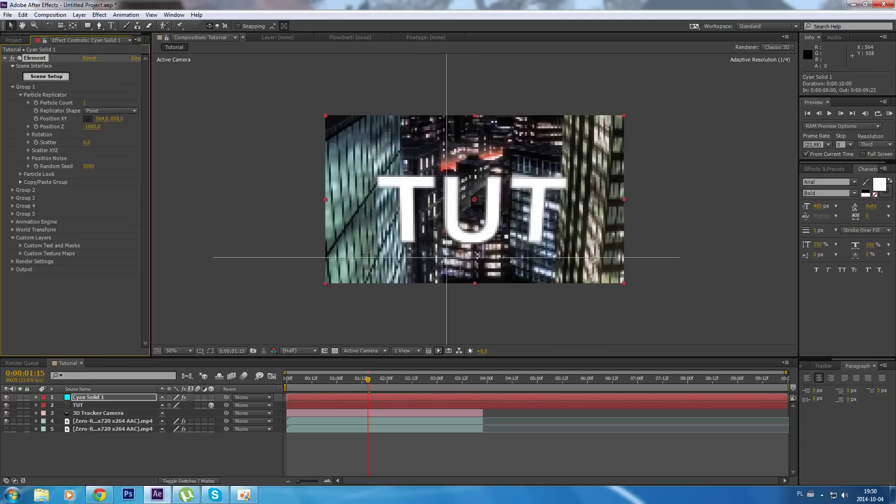
pyautogui.moveTo(474, 277)
pyautogui.mouseDown()
pyautogui.moveTo(476, 286)
pyautogui.moveTo(474, 271)
pyautogui.mouseUp()
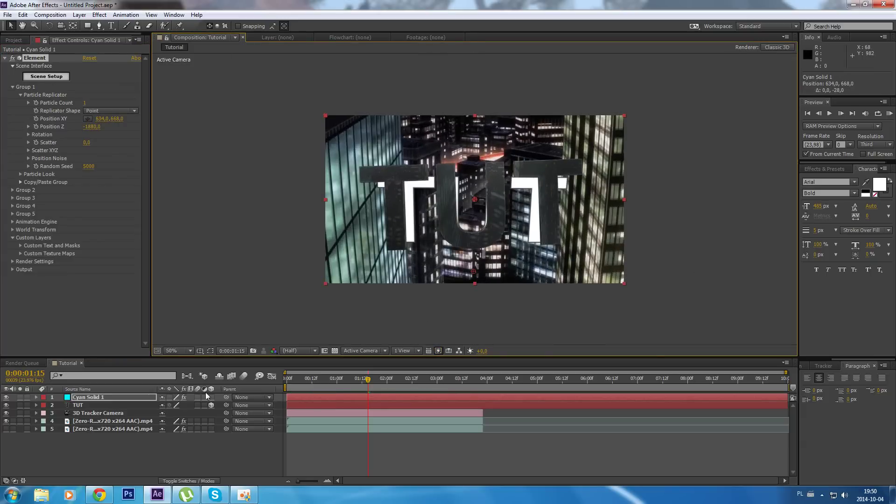
pyautogui.click(6, 406)
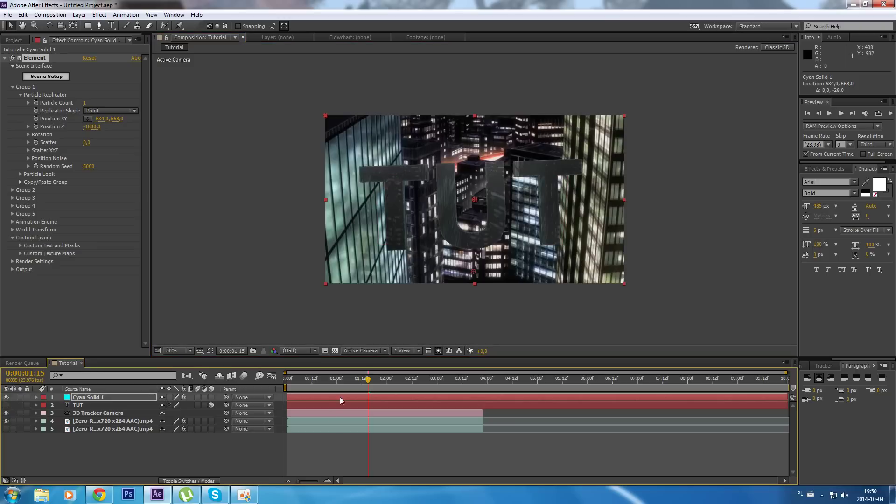
pyautogui.moveTo(368, 382); pyautogui.dragTo(348, 384)
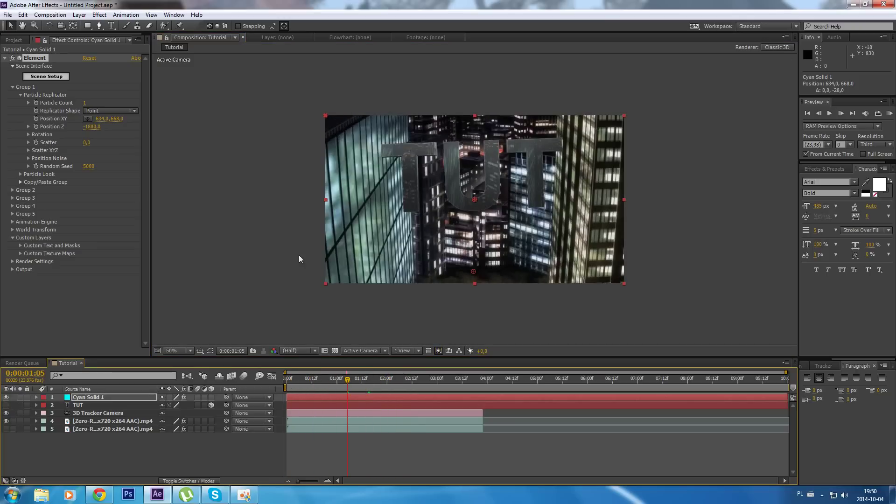
# Open Scene Setup and compare the Chrome material switched on and off in the preview
pyautogui.click(53, 80)
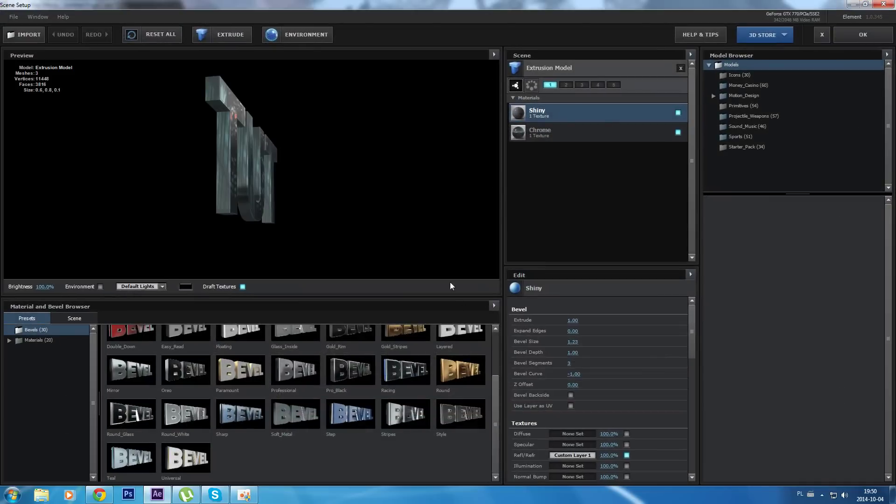
pyautogui.moveTo(373, 240); pyautogui.dragTo(283, 205)
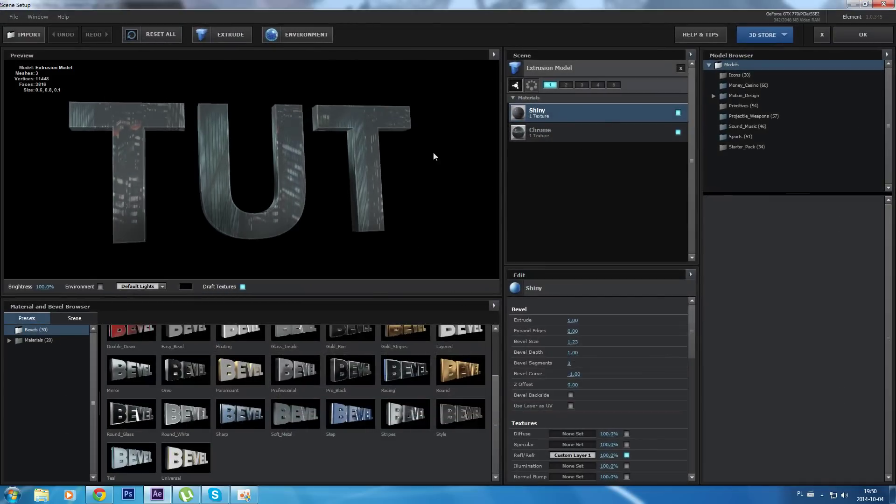
pyautogui.click(642, 135)
pyautogui.click(678, 132)
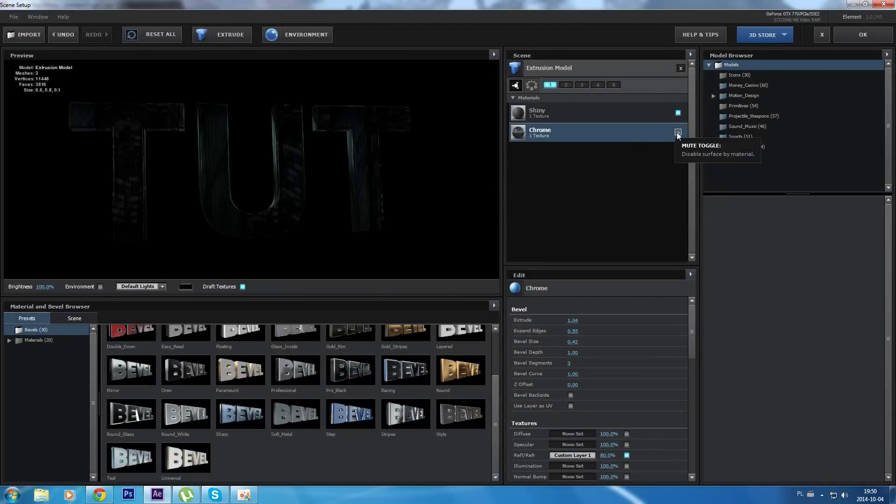
pyautogui.click(677, 133)
pyautogui.click(678, 133)
pyautogui.click(678, 132)
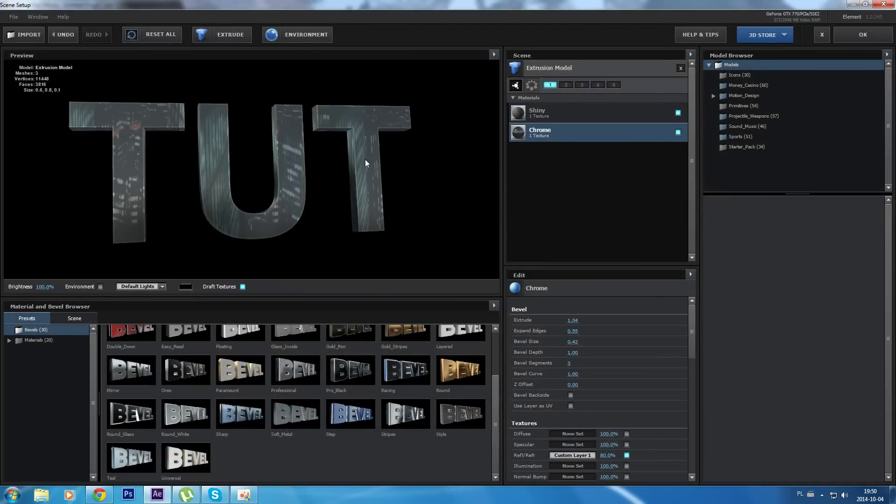
pyautogui.moveTo(371, 158); pyautogui.dragTo(313, 188)
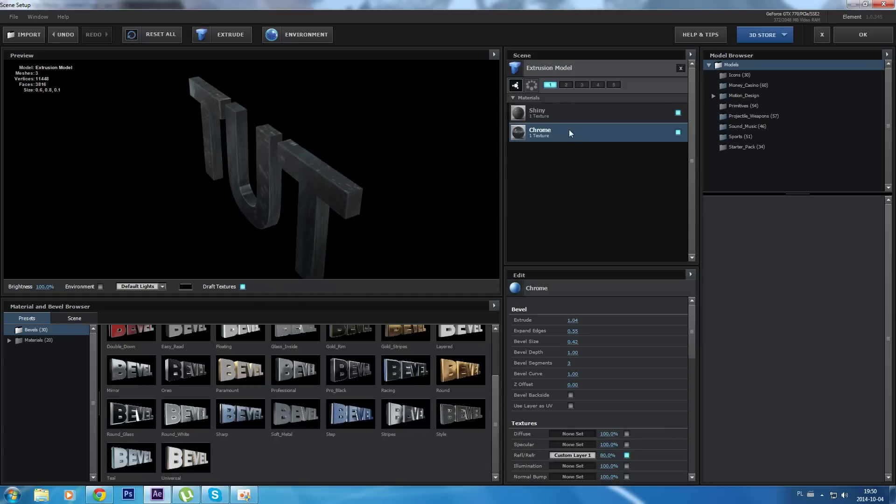
pyautogui.scroll(-1, 561, 402)
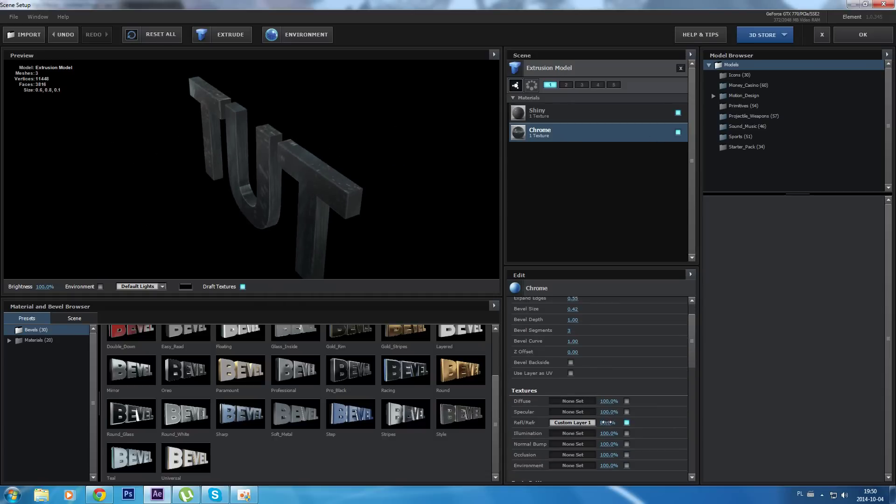
# Try Chrome's reflection texture at 100%, then compare the Shiny and Chrome surfaces individually
pyautogui.moveTo(606, 423); pyautogui.dragTo(687, 423)
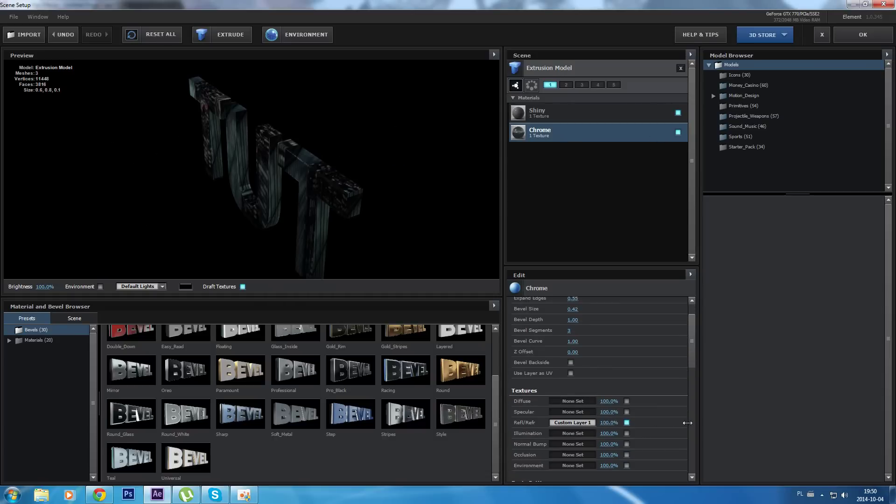
pyautogui.click(626, 423)
pyautogui.moveTo(330, 239); pyautogui.dragTo(387, 217)
pyautogui.click(678, 112)
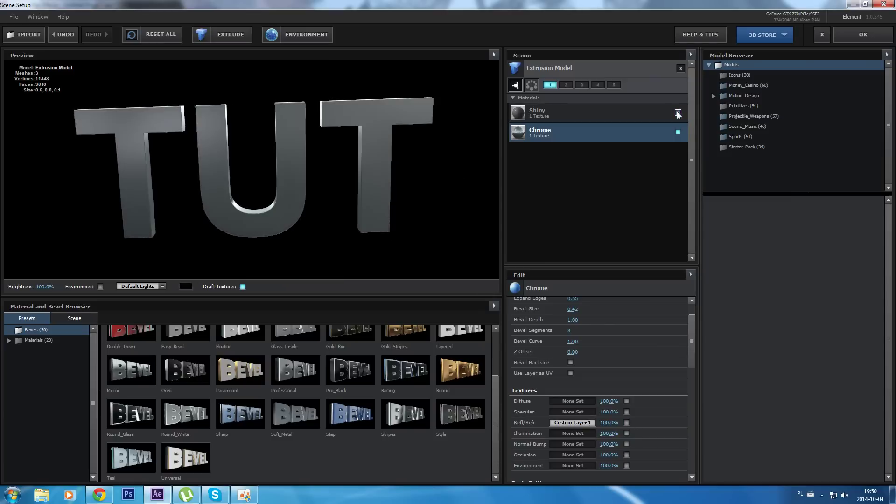
pyautogui.click(678, 112)
pyautogui.click(678, 133)
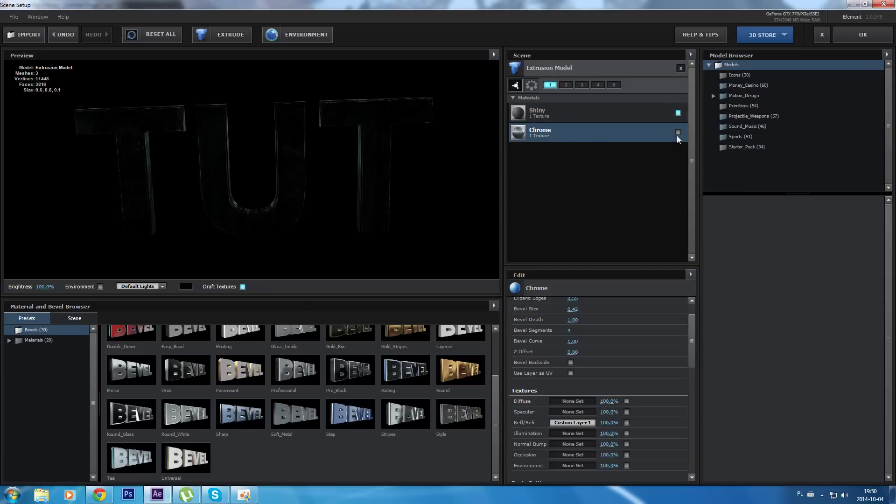
pyautogui.click(679, 132)
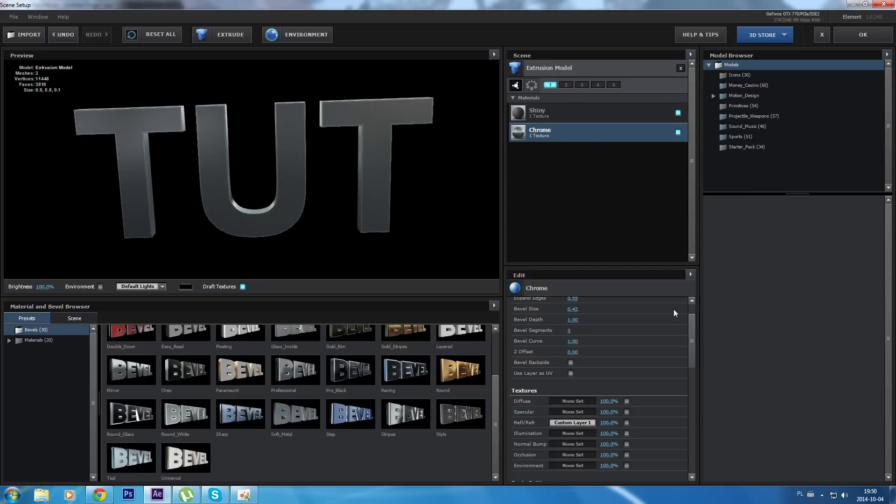
# Enable Chrome's reflection texture, set its Force Opacity to 20% and apply the scene
pyautogui.click(627, 423)
pyautogui.moveTo(693, 328); pyautogui.dragTo(691, 469)
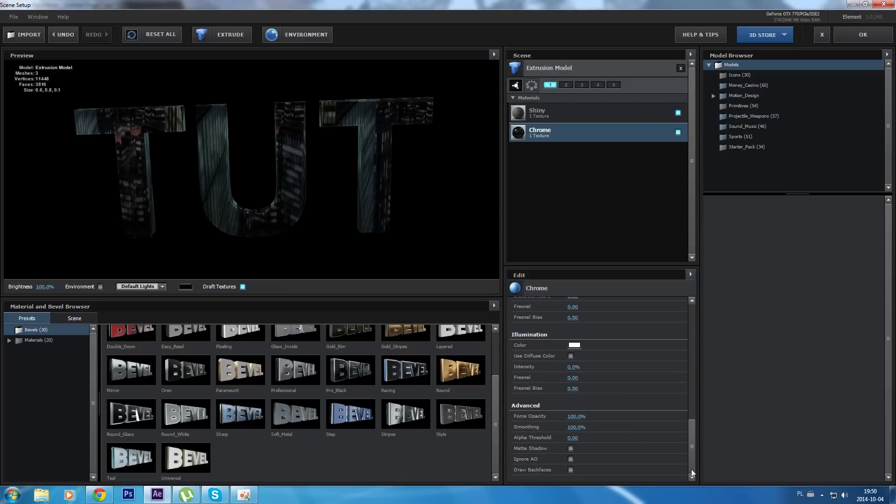
pyautogui.moveTo(570, 415); pyautogui.dragTo(523, 419)
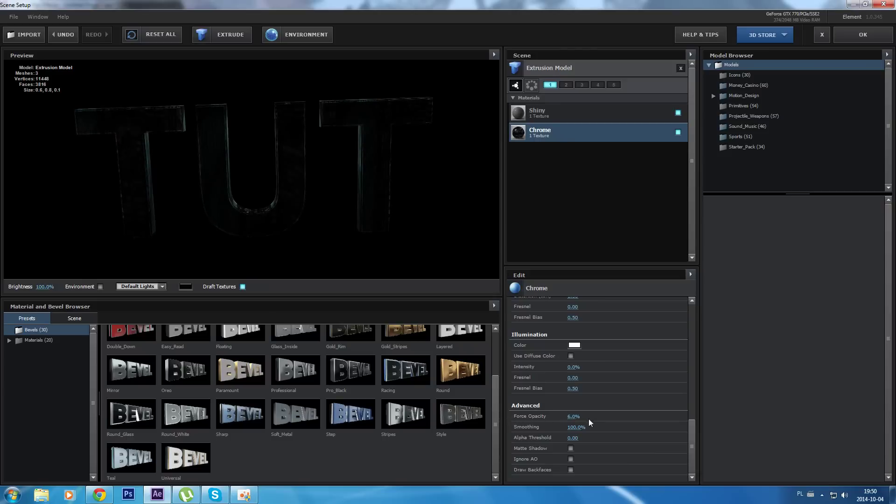
pyautogui.moveTo(591, 422); pyautogui.dragTo(614, 422)
pyautogui.click(863, 34)
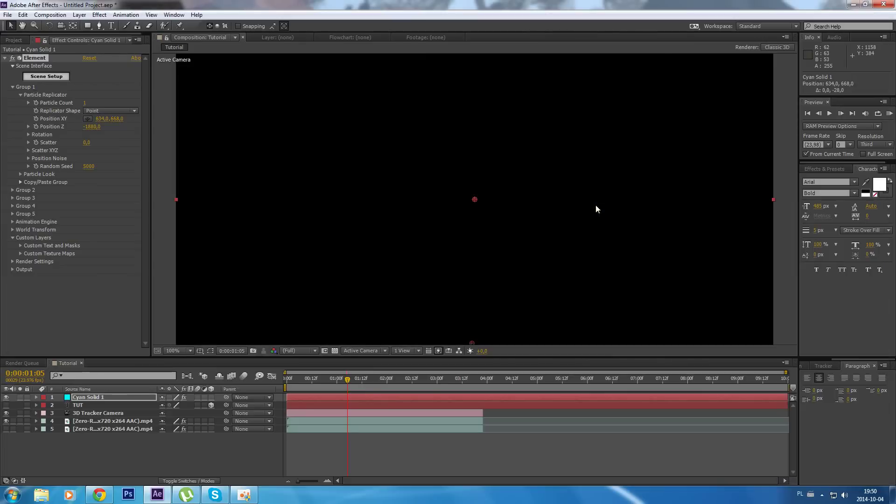
pyautogui.press(',')
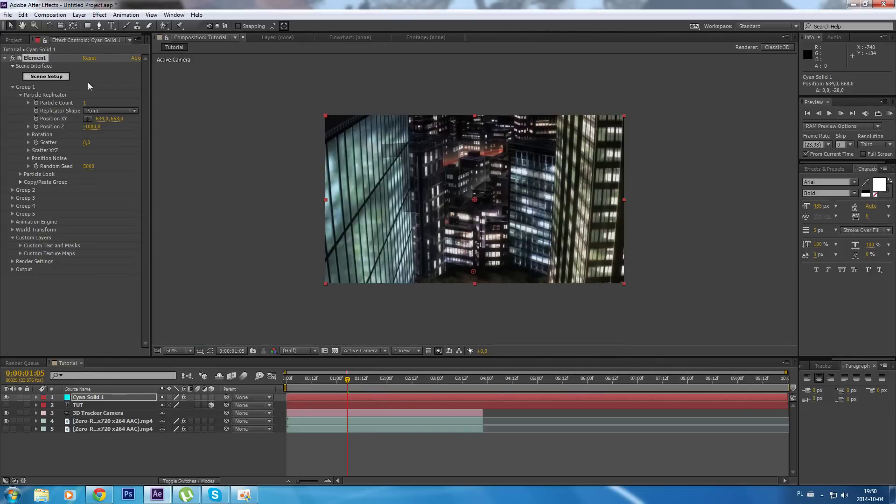
# Reopen Scene Setup and set the Shiny material's Force Opacity to 80%
pyautogui.click(63, 79)
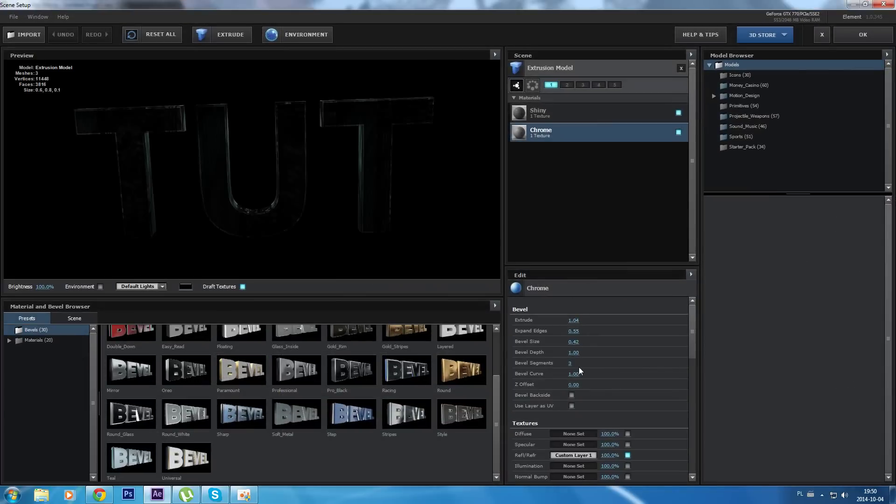
pyautogui.click(528, 112)
pyautogui.scroll(-10, 590, 370)
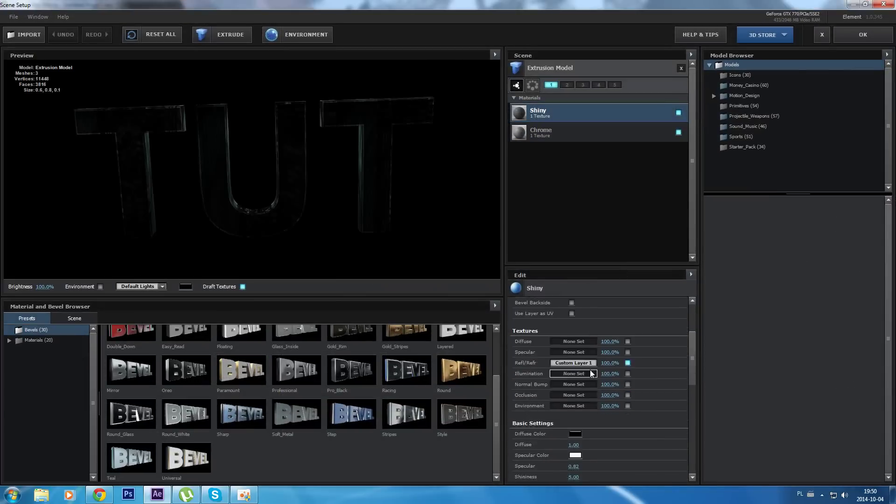
pyautogui.moveTo(575, 417); pyautogui.dragTo(650, 418)
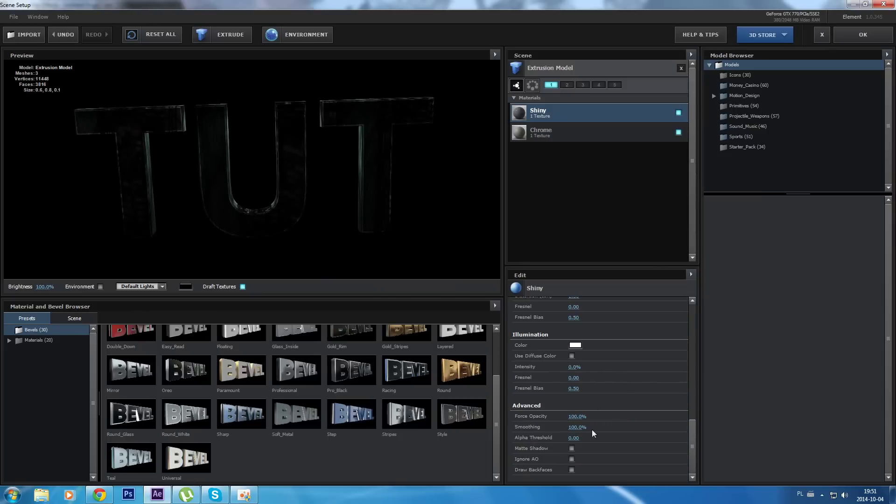
pyautogui.click(578, 416)
pyautogui.write('40')
pyautogui.press('Return')
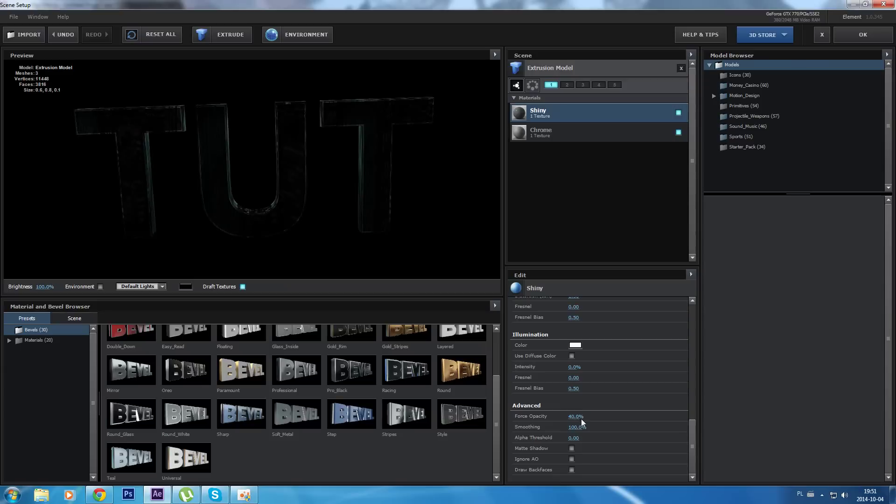
pyautogui.write('100')
pyautogui.press('Return')
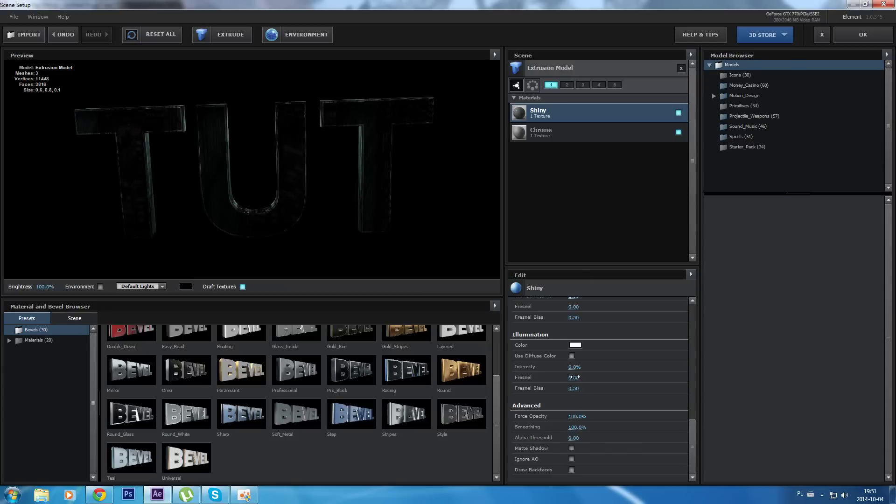
pyautogui.click(572, 416)
pyautogui.write('80')
pyautogui.press('Return')
# Lower the Chrome material's opacity to 45% and apply the changes
pyautogui.click(542, 136)
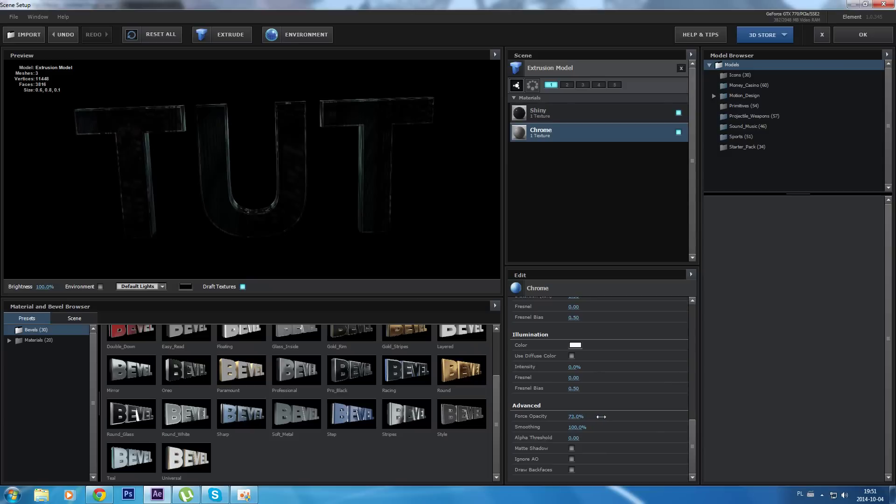
pyautogui.moveTo(576, 421); pyautogui.dragTo(570, 253)
pyautogui.click(850, 33)
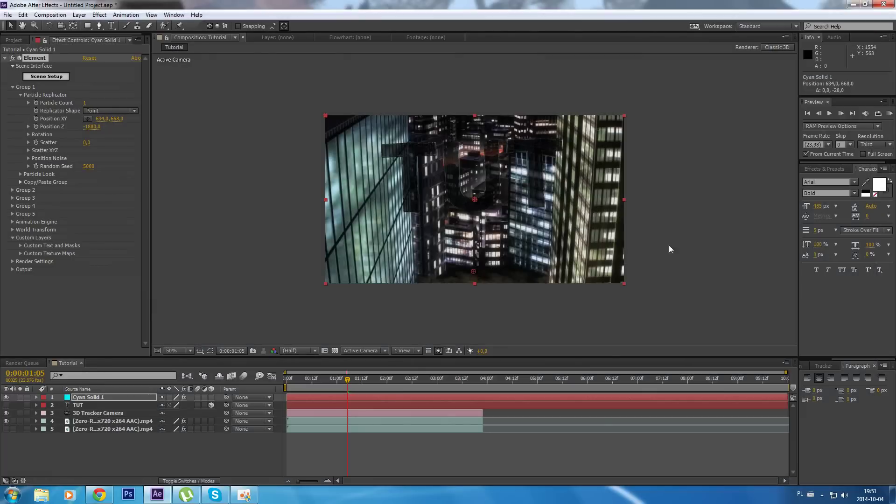
pyautogui.press(',')
# Reopen Scene Setup, set Chrome's Force Opacity to 50% and apply it
pyautogui.click(58, 77)
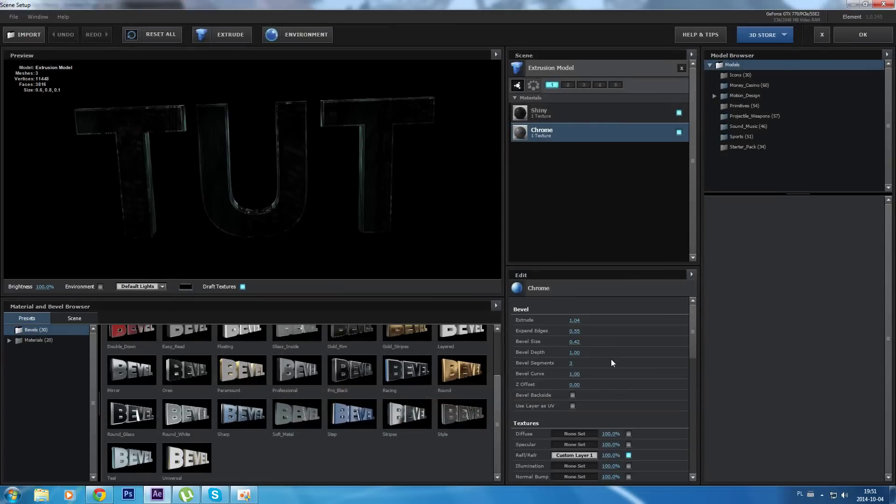
pyautogui.scroll(-5, 611, 424)
pyautogui.click(573, 417)
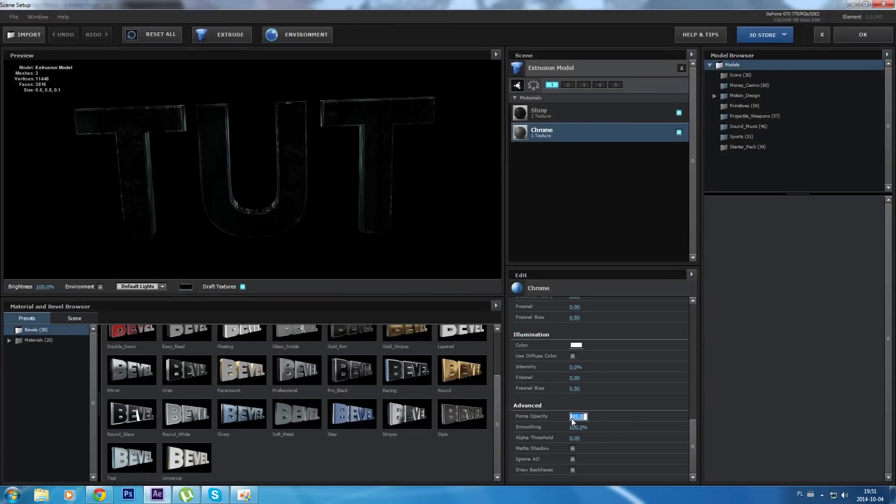
pyautogui.write('50')
pyautogui.press('Return')
pyautogui.moveTo(429, 222); pyautogui.dragTo(379, 208)
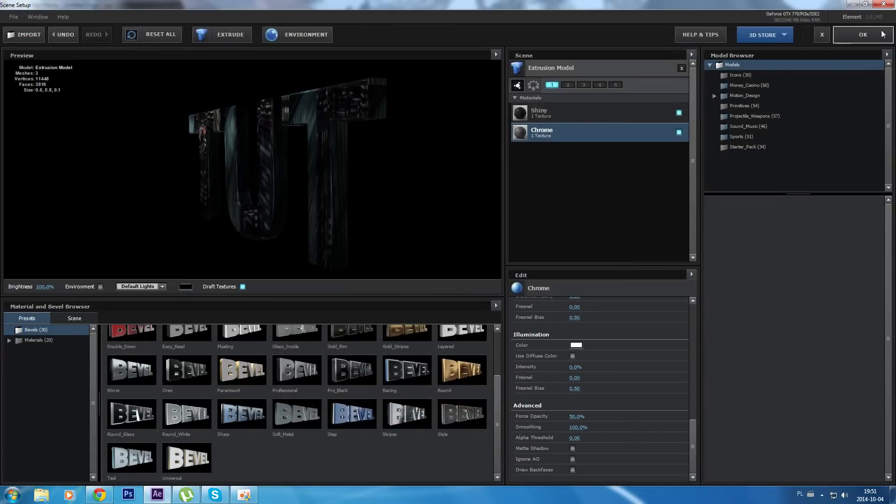
pyautogui.click(863, 34)
pyautogui.press(',')
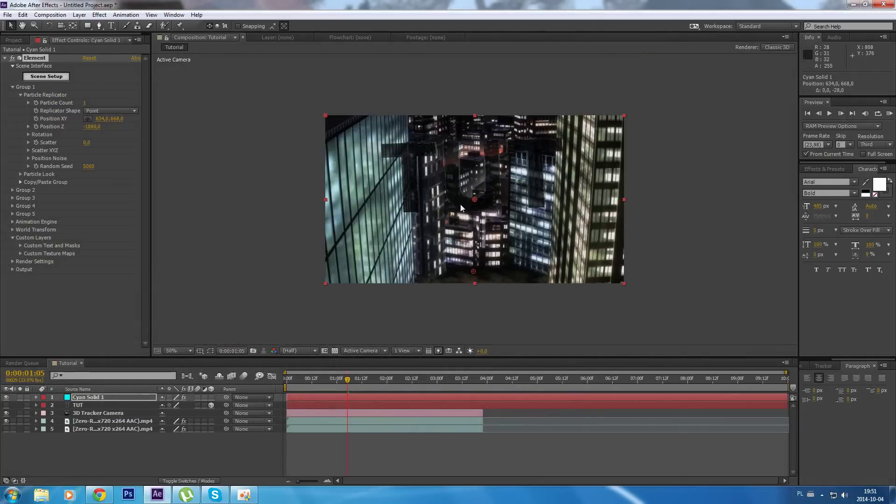
# Rotate the TUT text 2° on Z and check the tilt at frame 0:00:01:11
pyautogui.click(33, 136)
pyautogui.moveTo(97, 159)
pyautogui.mouseDown()
pyautogui.moveTo(99, 143)
pyautogui.moveTo(107, 146)
pyautogui.mouseUp()
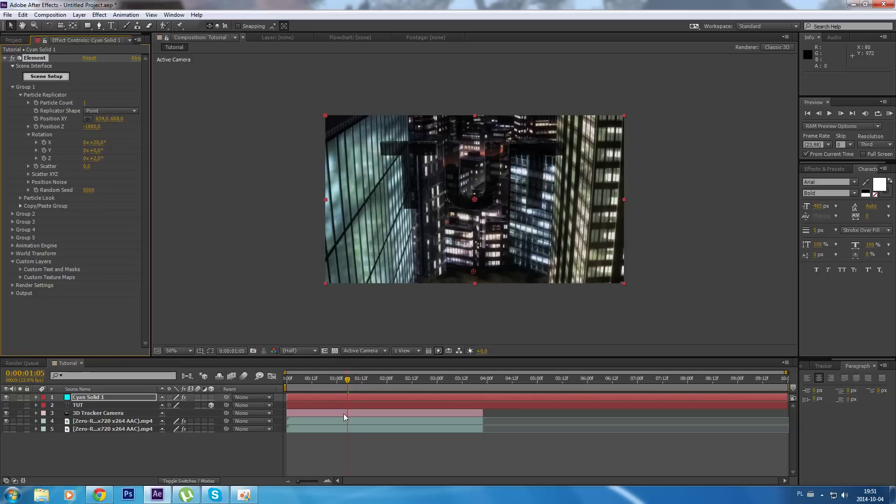
pyautogui.moveTo(346, 386); pyautogui.dragTo(383, 372)
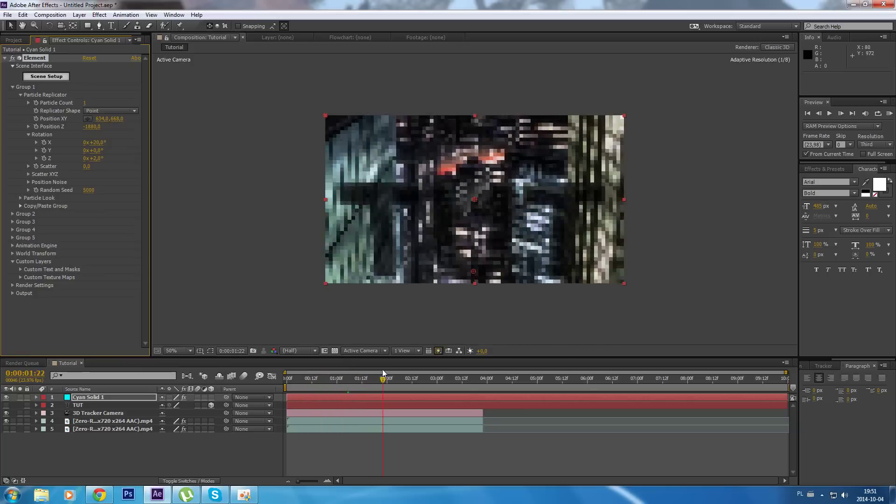
pyautogui.click(361, 380)
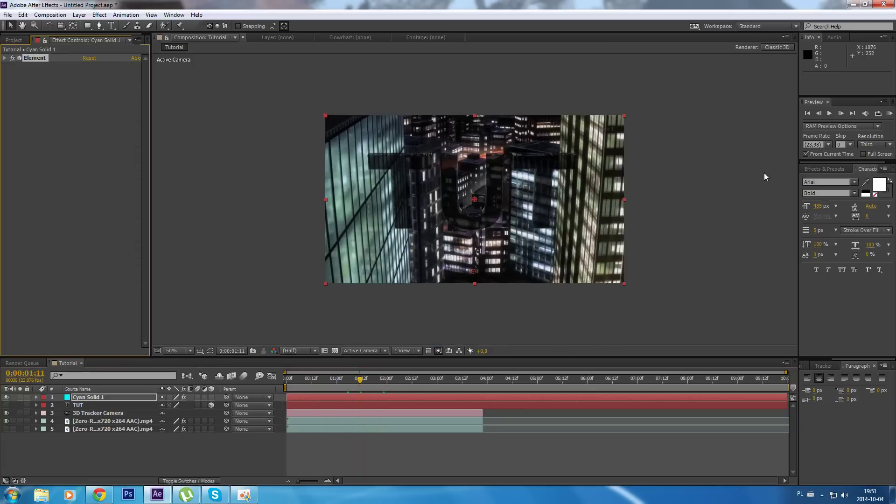
# Apply Magic Bullet Looks > Looks to the Cyan Solid 1 layer from the Effect menu
pyautogui.click(810, 170)
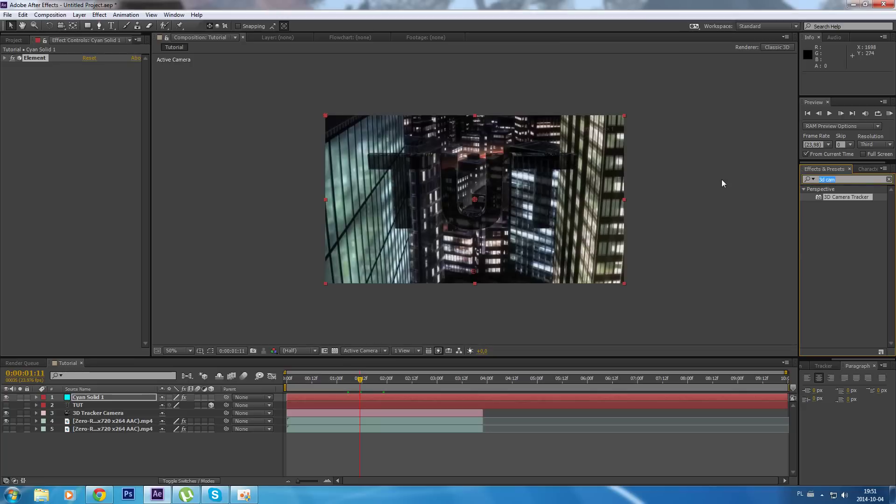
pyautogui.press('BackSpace')
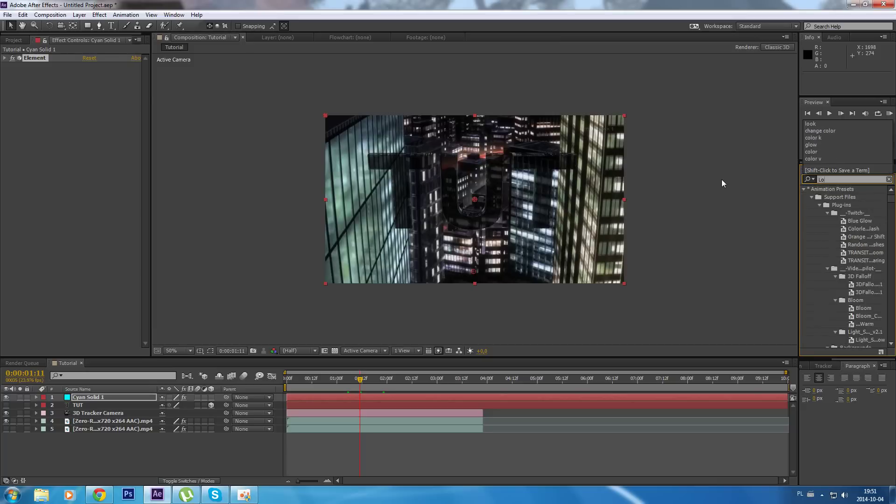
pyautogui.write('magi')
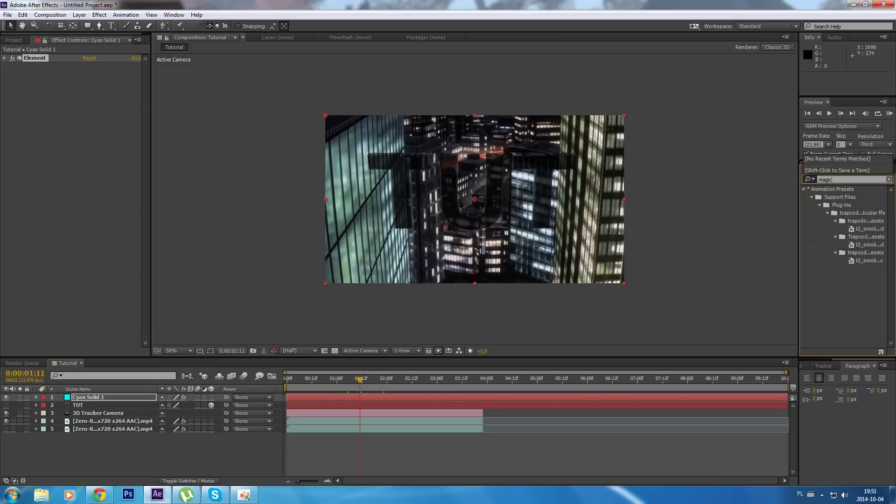
pyautogui.write('c')
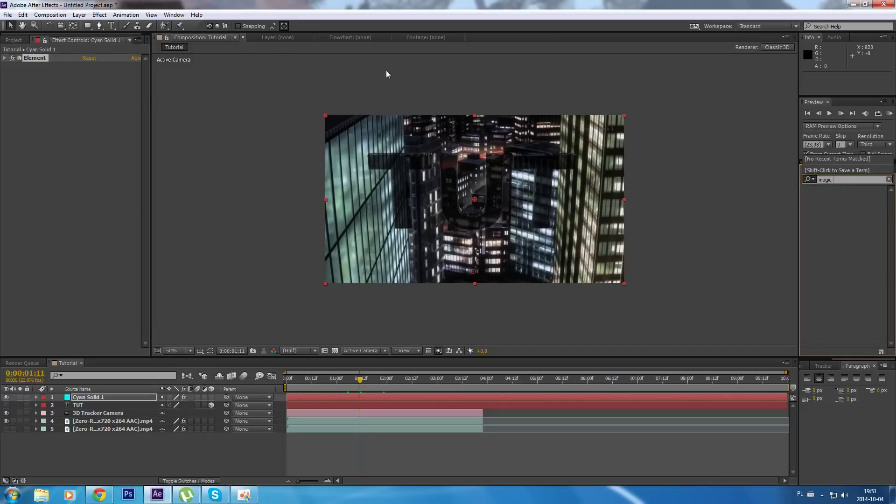
pyautogui.click(100, 15)
pyautogui.click(360, 398)
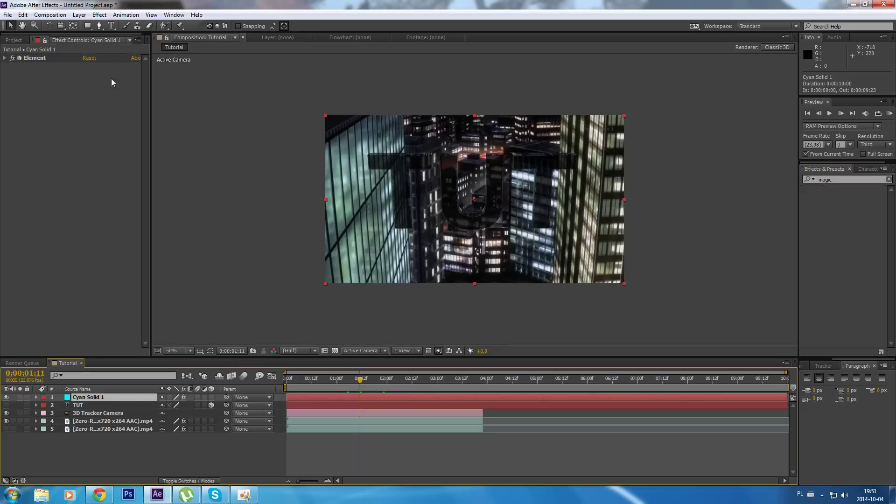
pyautogui.click(100, 15)
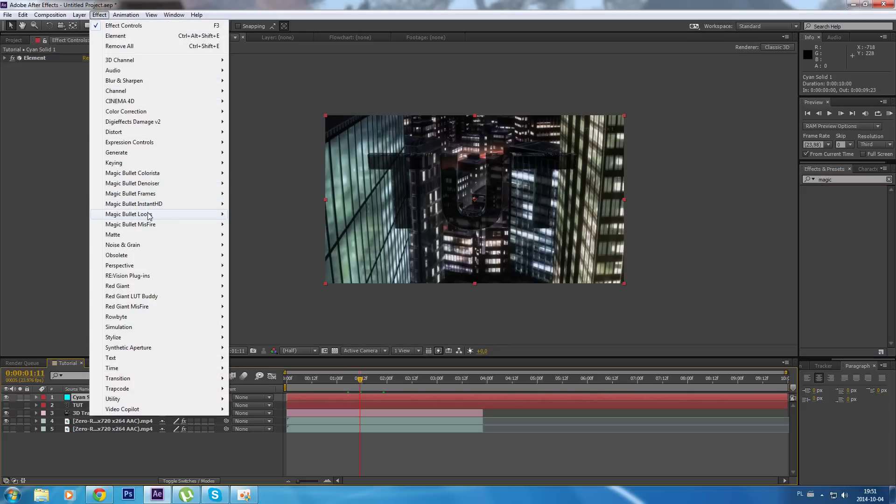
pyautogui.moveTo(174, 215)
pyautogui.click(238, 214)
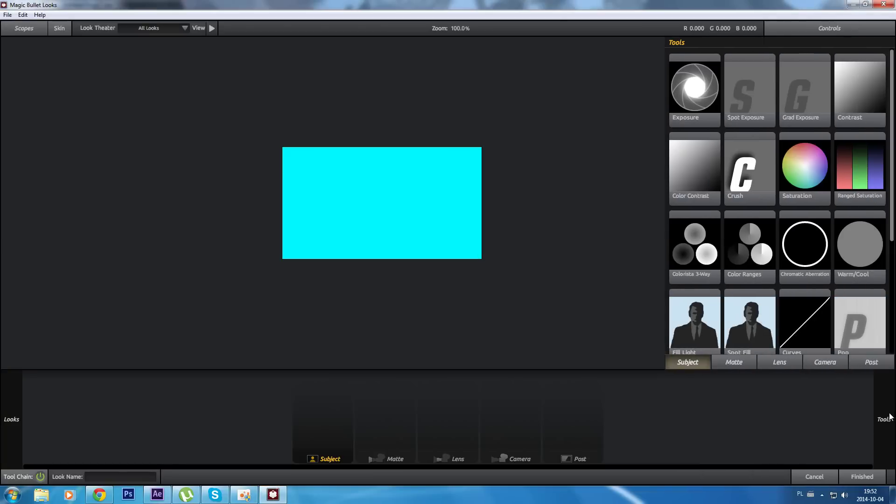
# Add Chromatic Aberration to the Subject stage with Red/Cyan +0.640 and Green/Magenta +2.000
pyautogui.scroll(-2, 850, 278)
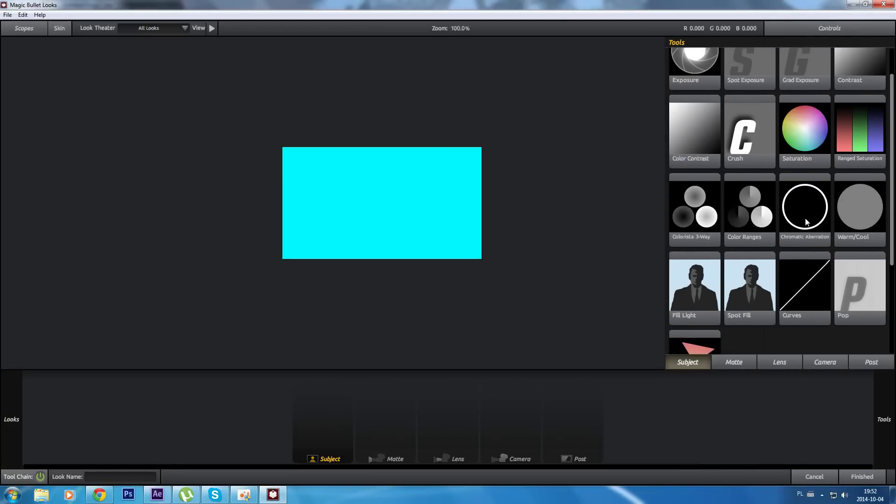
pyautogui.moveTo(806, 223); pyautogui.dragTo(495, 207)
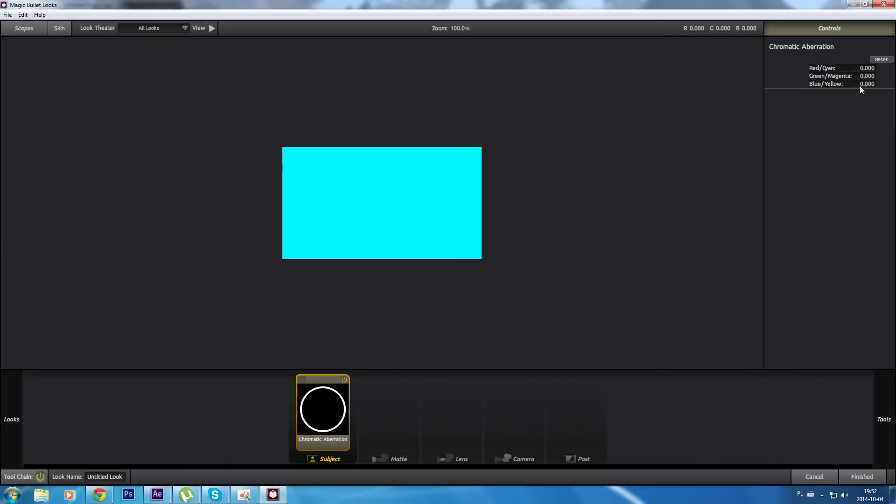
pyautogui.moveTo(866, 68); pyautogui.dragTo(868, 69)
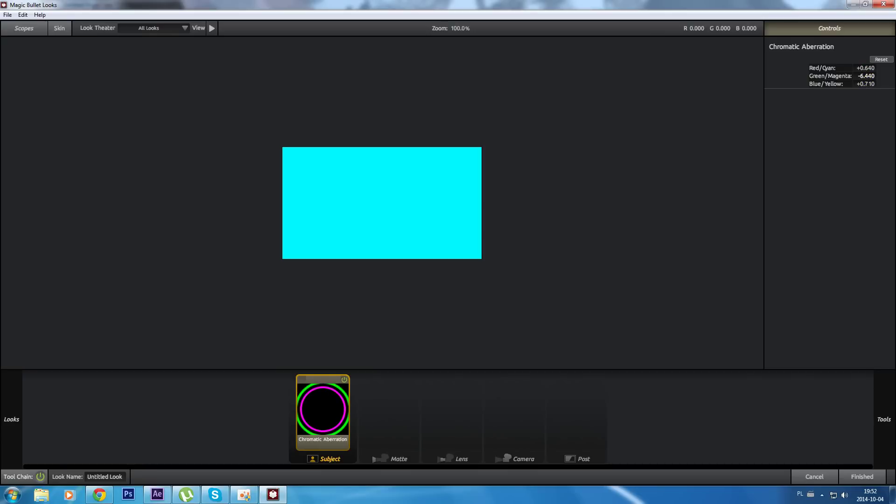
pyautogui.click(871, 76)
pyautogui.press('Return')
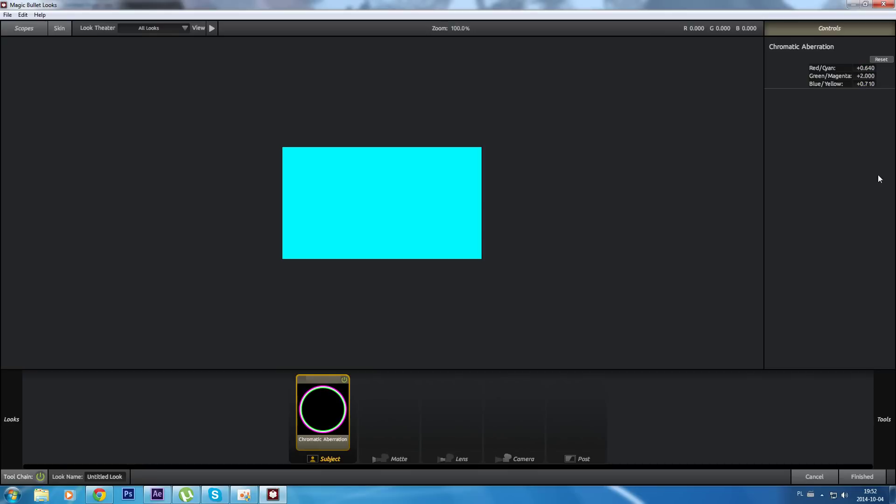
# Finish the look and reselect Cyan Solid 1 with the view at 50%
pyautogui.click(873, 481)
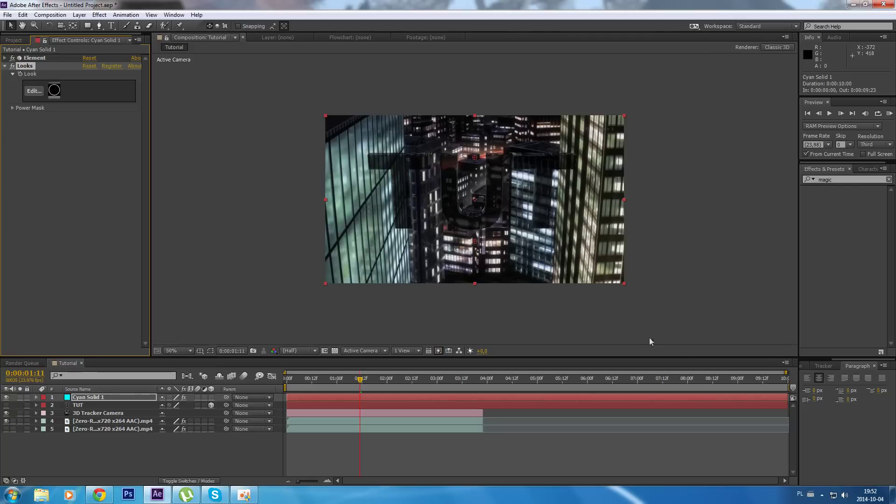
pyautogui.press('/')
pyautogui.press(',')
pyautogui.press(',')
pyautogui.click(100, 421)
pyautogui.click(108, 398)
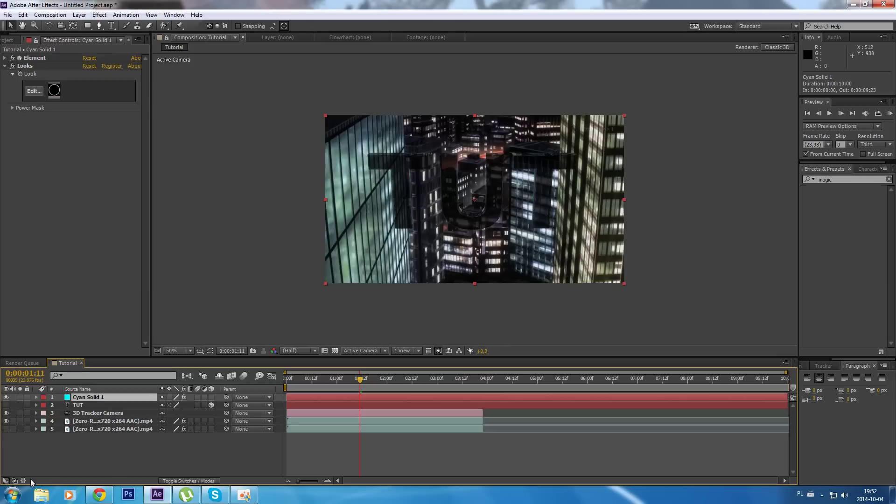
# Try Add and Overlay blending on Cyan Solid 1, then set it back to Normal
pyautogui.click(14, 481)
pyautogui.click(255, 396)
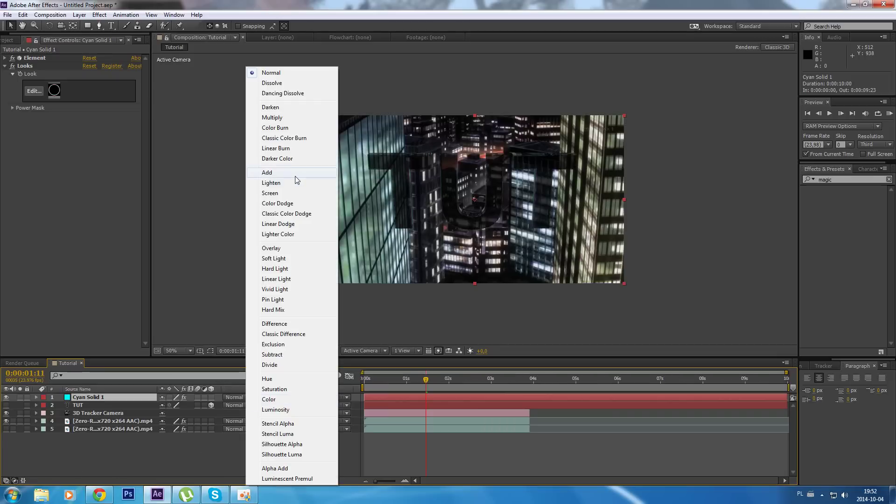
pyautogui.click(295, 174)
pyautogui.click(251, 397)
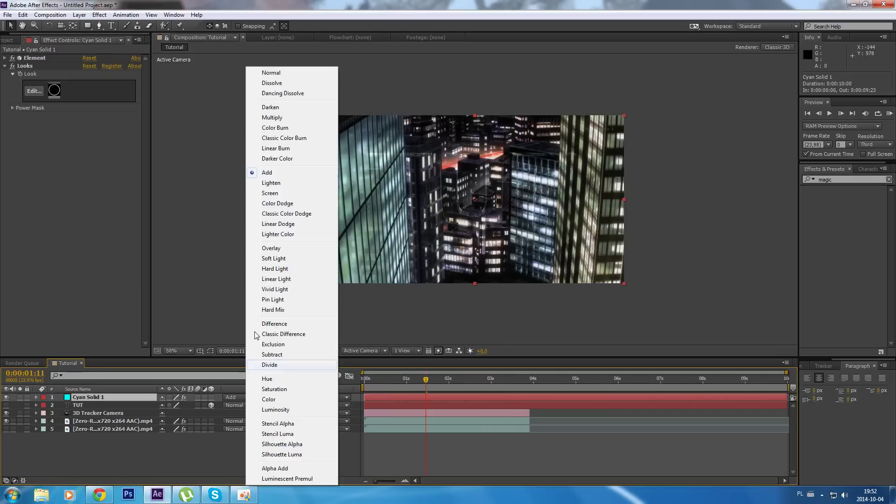
pyautogui.click(272, 249)
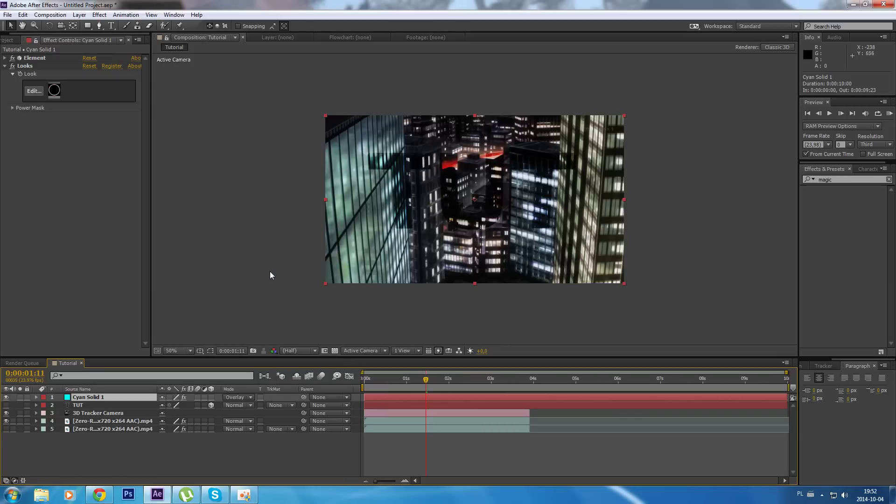
pyautogui.click(251, 397)
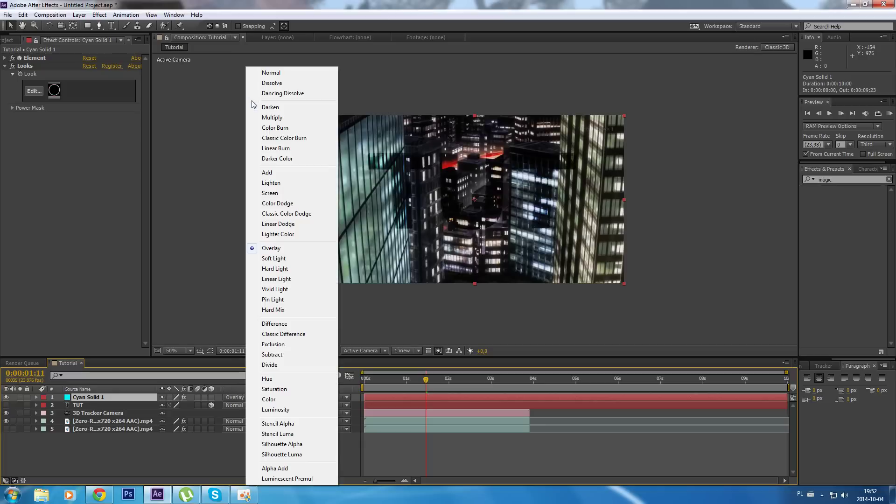
pyautogui.click(281, 73)
# Duplicate Cyan Solid 1 and set the second copy to Add blending
pyautogui.hotkey('ctrl', 'd')
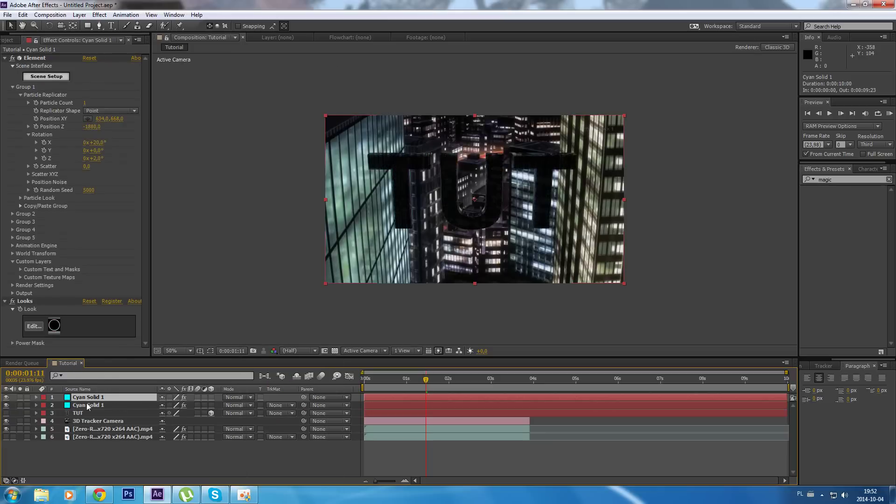
pyautogui.click(88, 406)
pyautogui.click(237, 405)
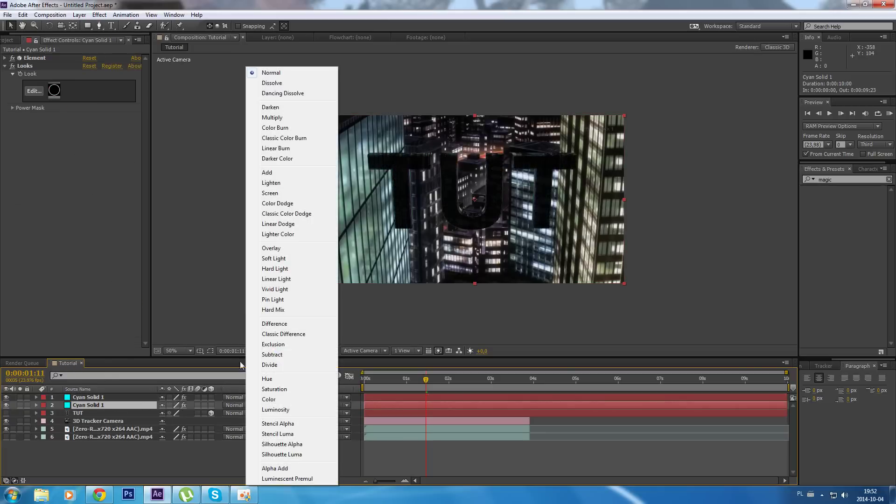
pyautogui.click(277, 173)
pyautogui.click(251, 290)
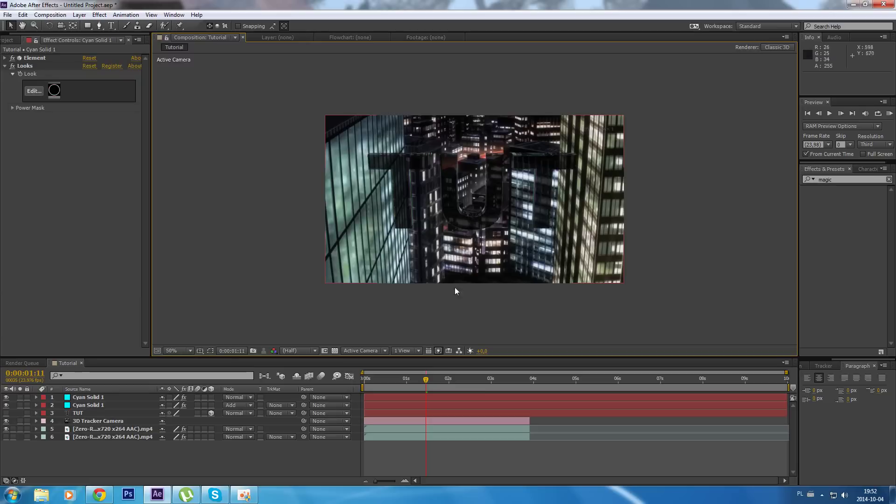
# At 0:00:01:00, duplicate the second copy and select the new third layer
pyautogui.moveTo(424, 386)
pyautogui.mouseDown()
pyautogui.moveTo(376, 391)
pyautogui.moveTo(407, 388)
pyautogui.mouseUp()
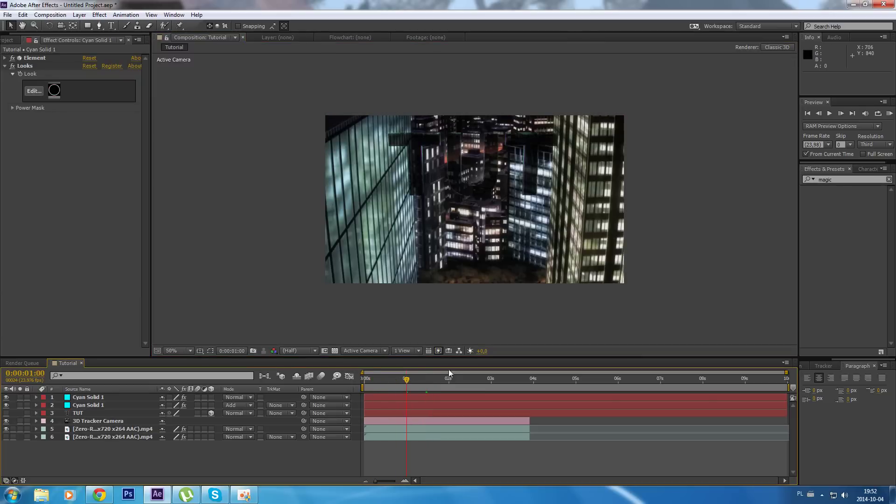
pyautogui.click(91, 407)
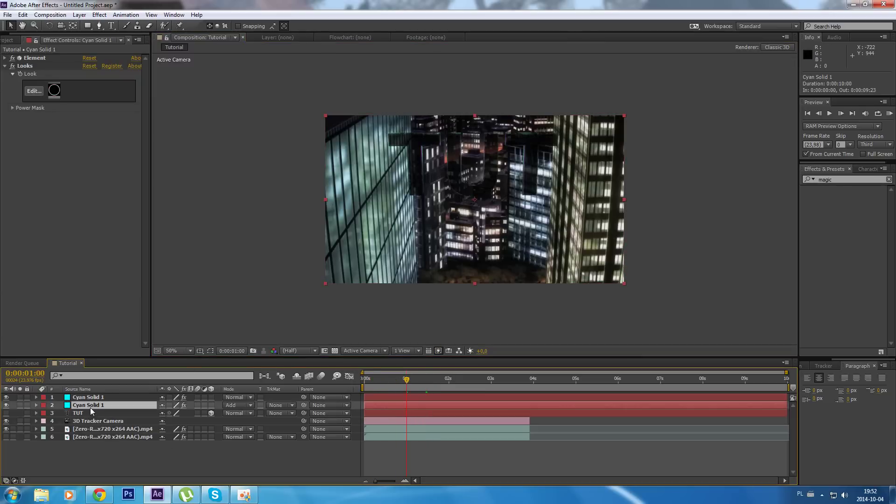
pyautogui.hotkey('ctrl', 'd')
pyautogui.click(102, 413)
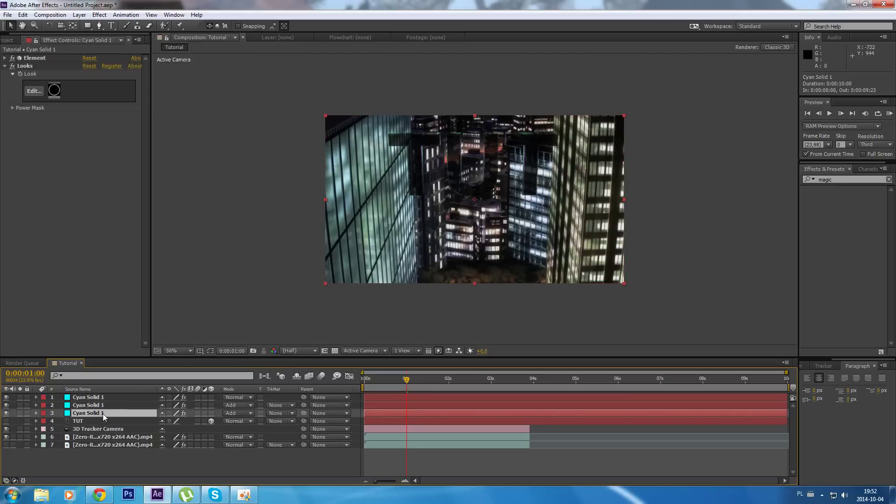
# Rotate the third copy's TUT -42° on Y and place it at 370, 790 on the left building
pyautogui.click(6, 58)
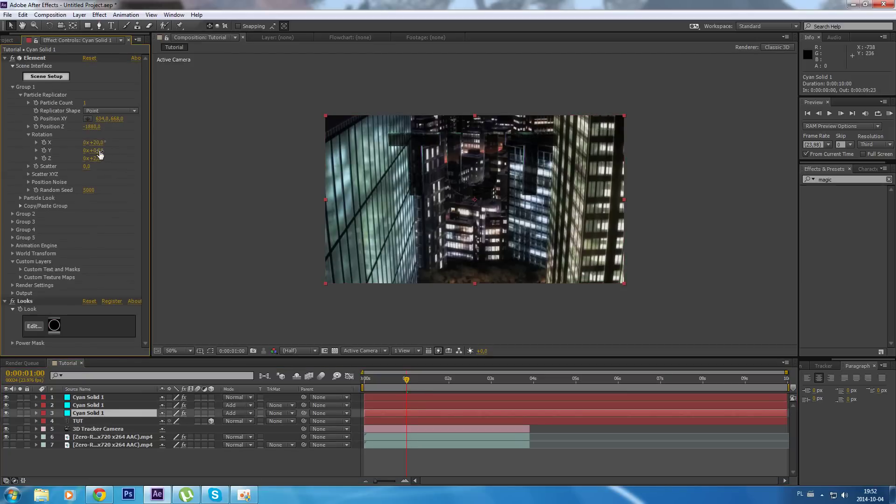
pyautogui.moveTo(99, 151); pyautogui.dragTo(59, 152)
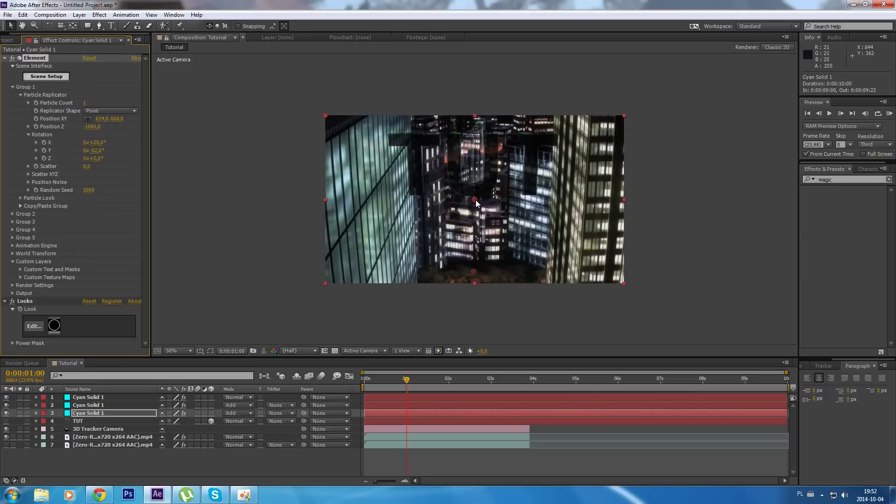
pyautogui.moveTo(475, 200); pyautogui.dragTo(384, 211)
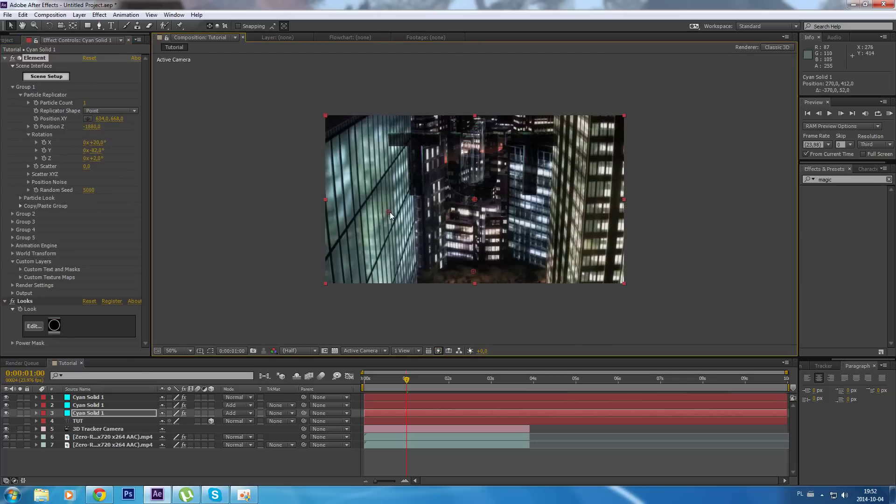
pyautogui.click(87, 119)
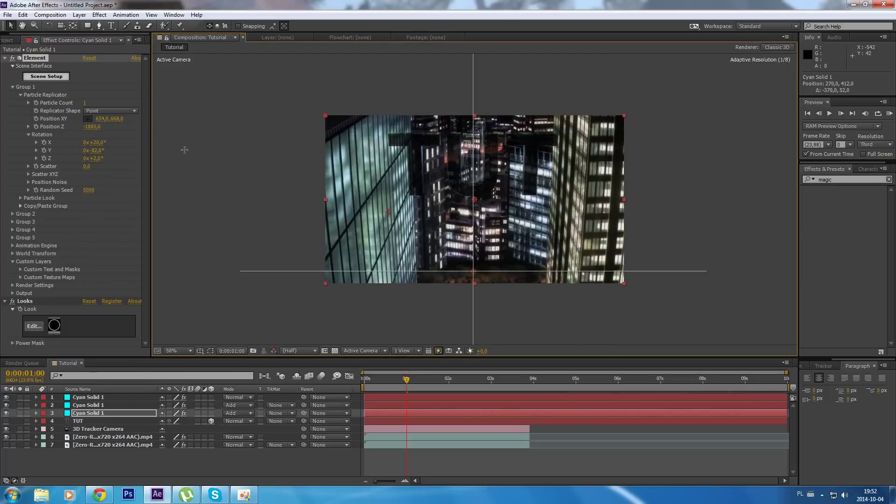
pyautogui.click(367, 200)
pyautogui.moveTo(367, 201); pyautogui.dragTo(411, 300)
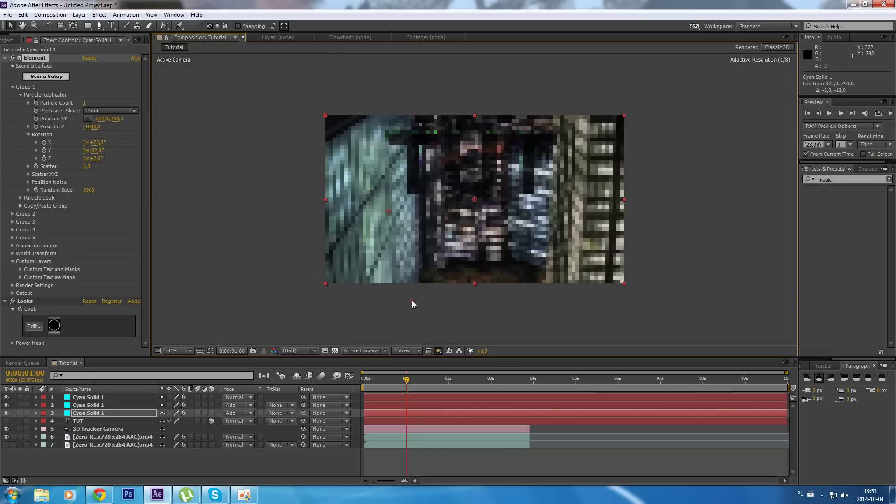
pyautogui.click(845, 181)
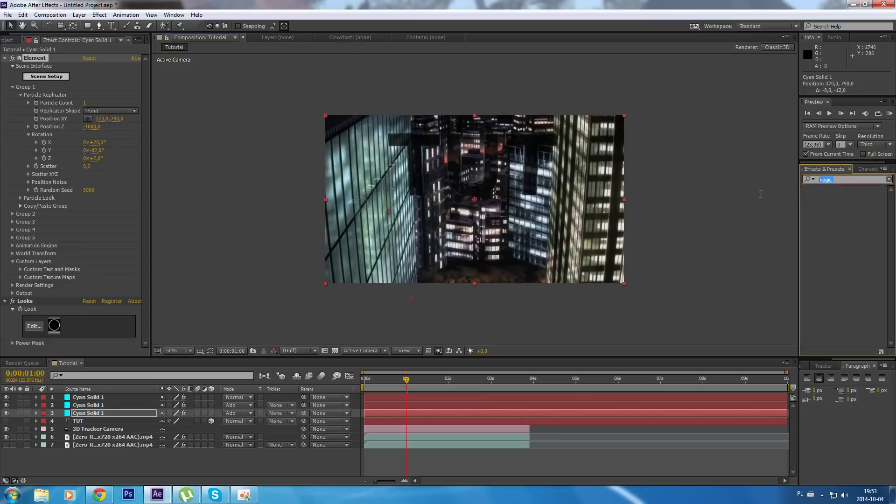
# Apply a Fill effect to the third copy and set its colour to black (000000)
pyautogui.write('fill')
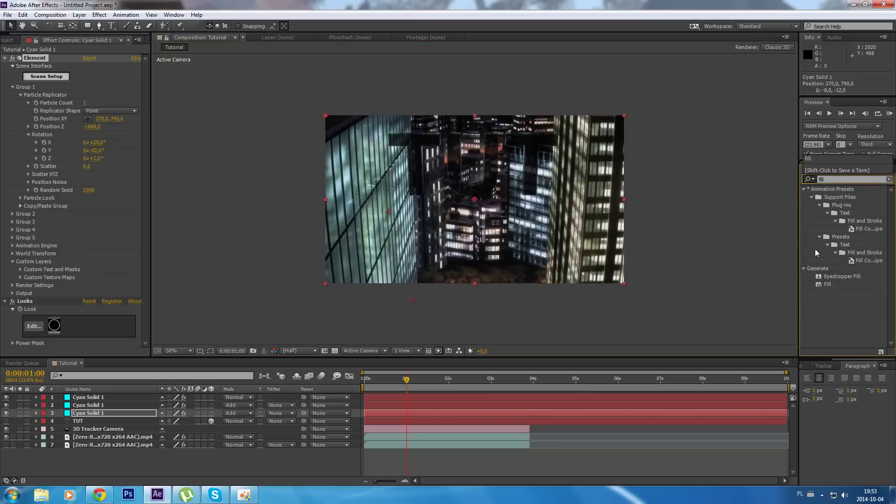
pyautogui.moveTo(828, 284); pyautogui.dragTo(445, 413)
pyautogui.click(87, 321)
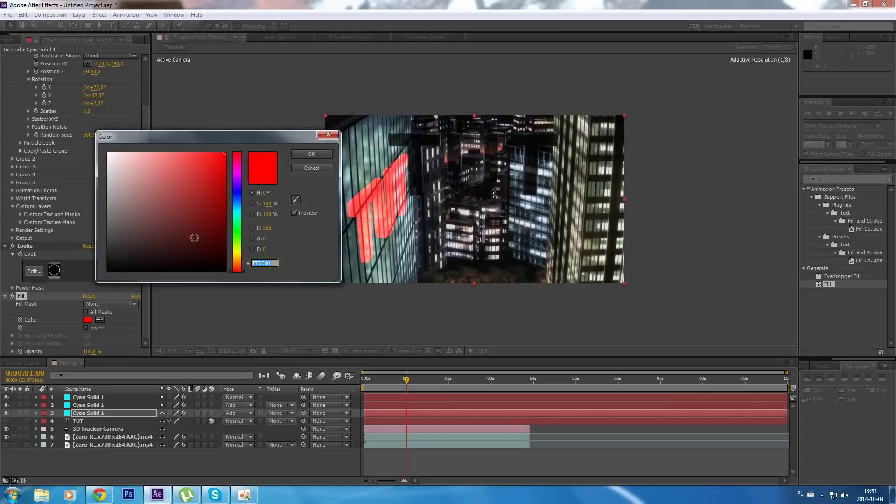
pyautogui.moveTo(194, 238); pyautogui.dragTo(67, 301)
pyautogui.click(313, 153)
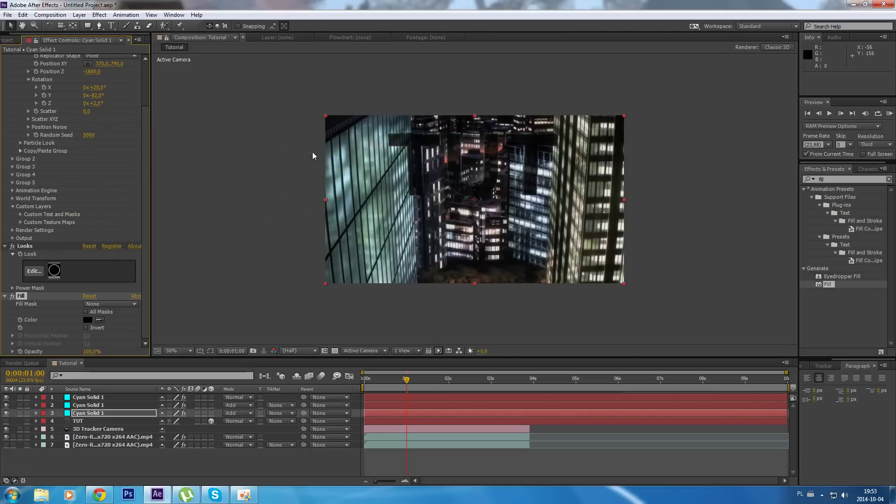
# Set the third copy to Overlay blending and clear the effects search
pyautogui.click(232, 413)
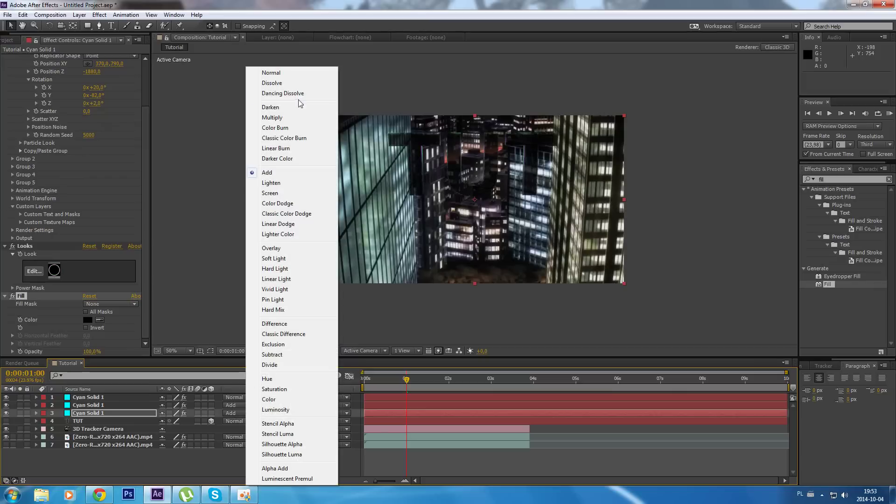
pyautogui.click(281, 248)
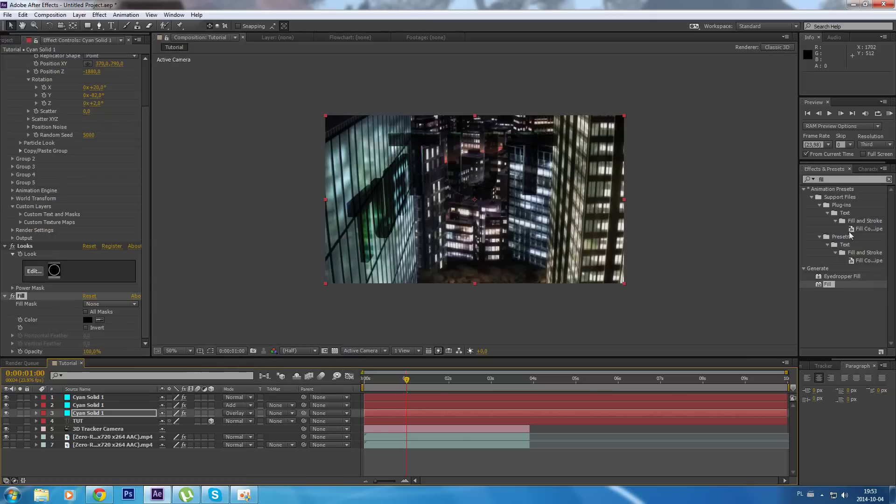
pyautogui.doubleClick(839, 179)
pyautogui.press('BackSpace')
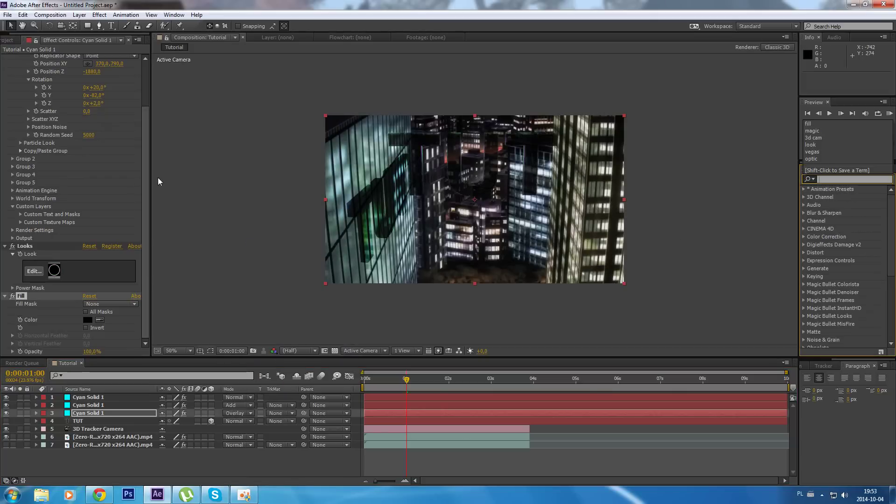
# Change the Extrusion Model's Bevel Scale to 0.10 in Scene Setup and apply it
pyautogui.scroll(3, 144, 178)
pyautogui.click(66, 77)
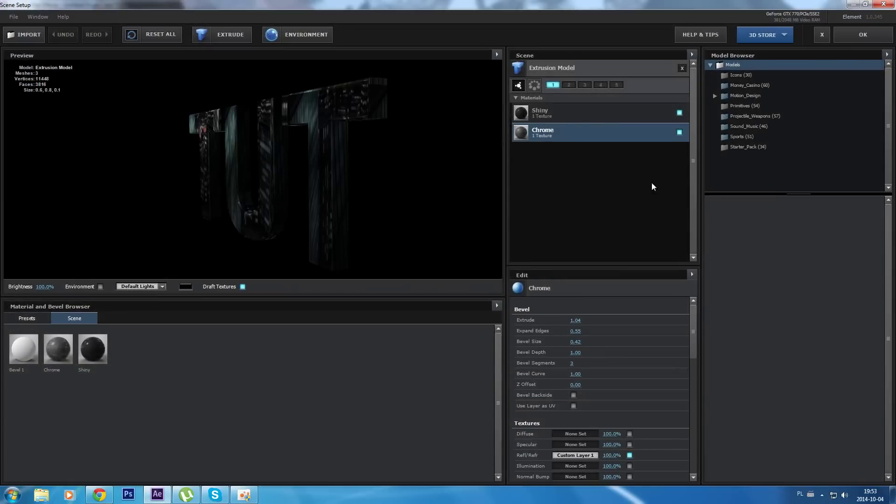
pyautogui.click(546, 73)
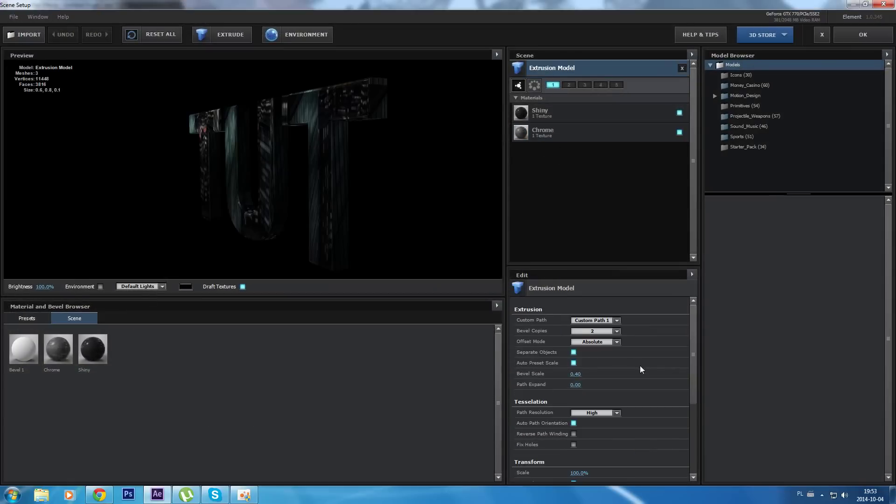
pyautogui.click(572, 375)
pyautogui.write('0,1')
pyautogui.press('Return')
pyautogui.moveTo(320, 217)
pyautogui.mouseDown()
pyautogui.moveTo(336, 199)
pyautogui.moveTo(286, 204)
pyautogui.moveTo(314, 200)
pyautogui.mouseUp()
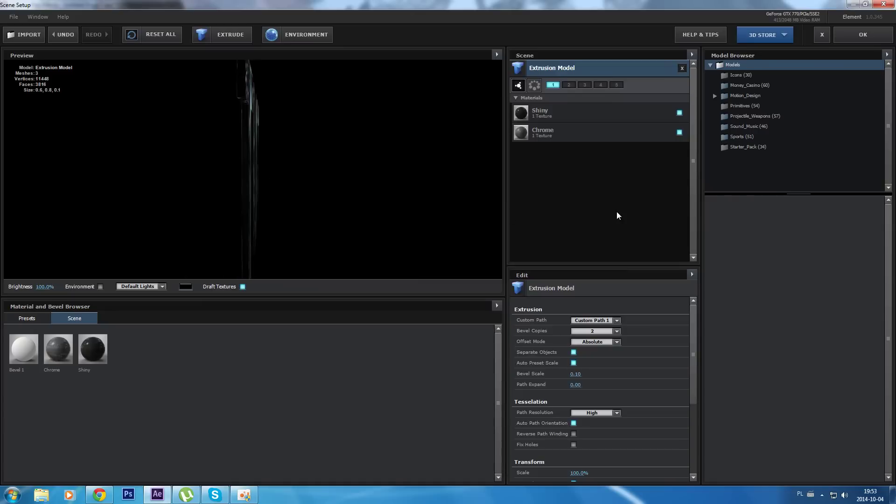
pyautogui.click(863, 35)
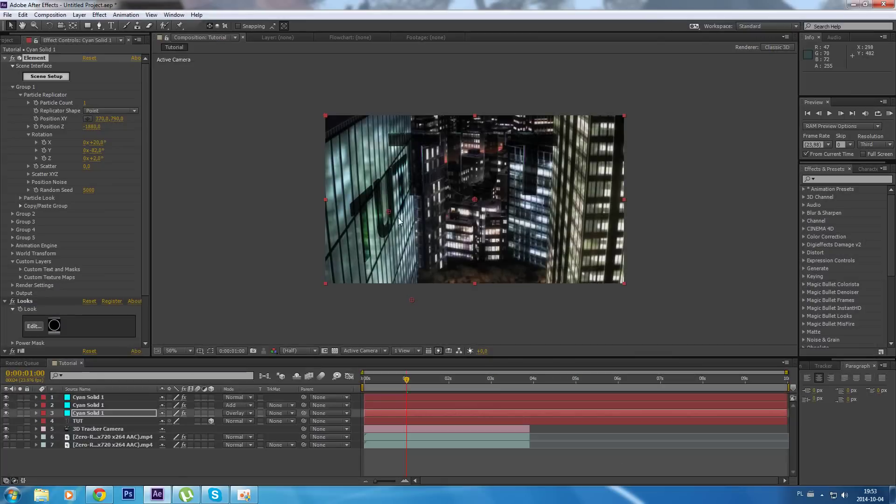
# Apply Fast Blur to Cyan Solid 1 with a Blurriness of 20
pyautogui.moveTo(391, 212); pyautogui.dragTo(386, 211)
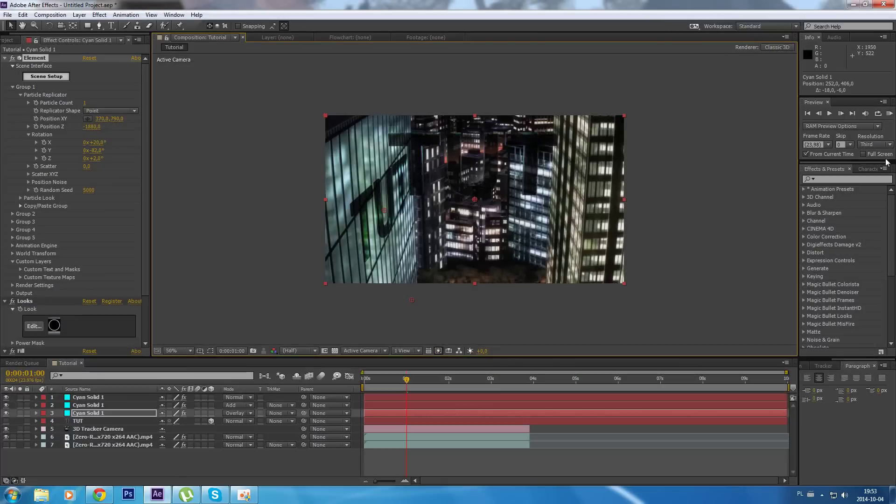
pyautogui.click(853, 178)
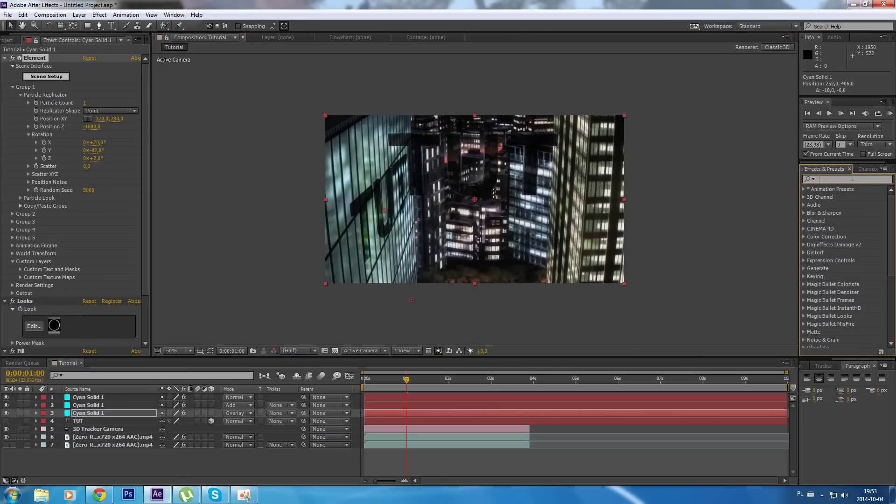
pyautogui.write('fast blur')
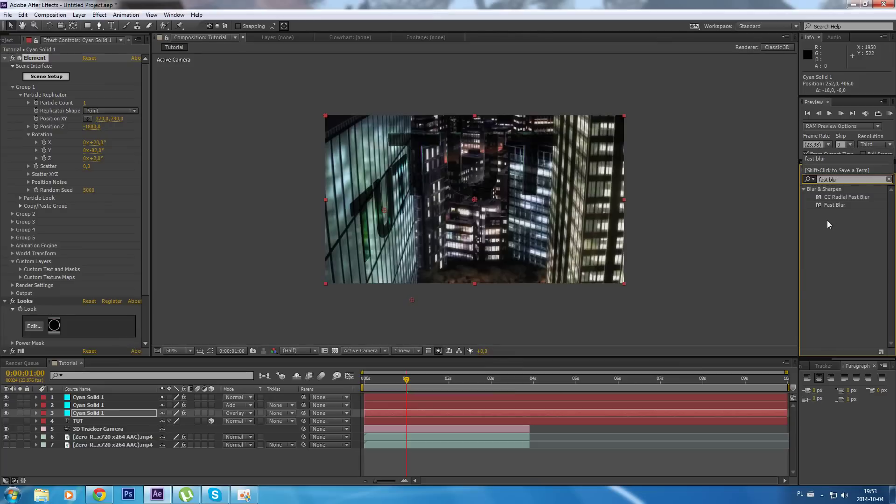
pyautogui.moveTo(832, 206); pyautogui.dragTo(402, 412)
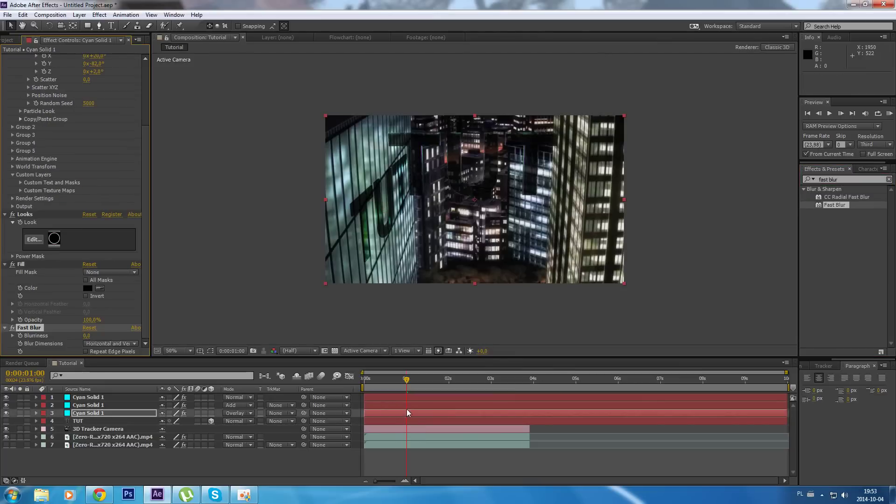
pyautogui.moveTo(88, 337)
pyautogui.mouseDown()
pyautogui.moveTo(117, 335)
pyautogui.moveTo(95, 342)
pyautogui.mouseUp()
pyautogui.click(89, 337)
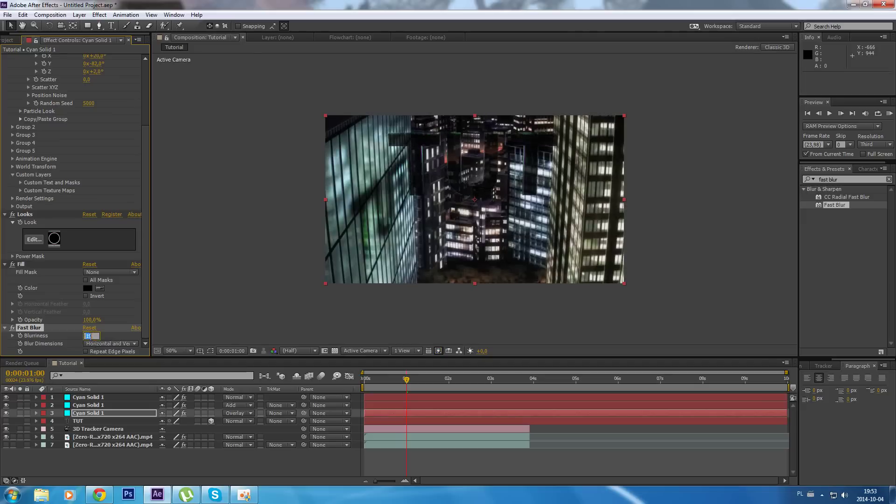
pyautogui.press('Return')
pyautogui.click(298, 279)
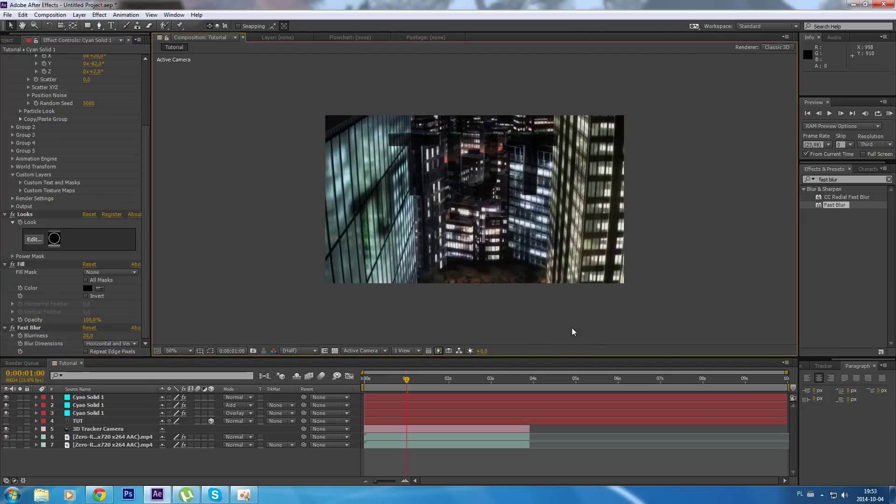
# Change the TUT text's Element Position Z to -1630, checking the shot around one second
pyautogui.click(405, 381)
pyautogui.moveTo(394, 382); pyautogui.dragTo(421, 380)
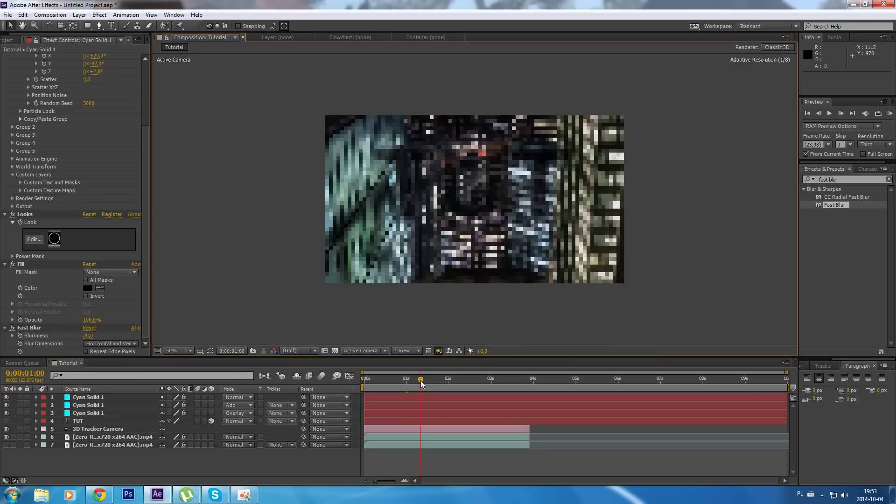
pyautogui.scroll(2, 90, 183)
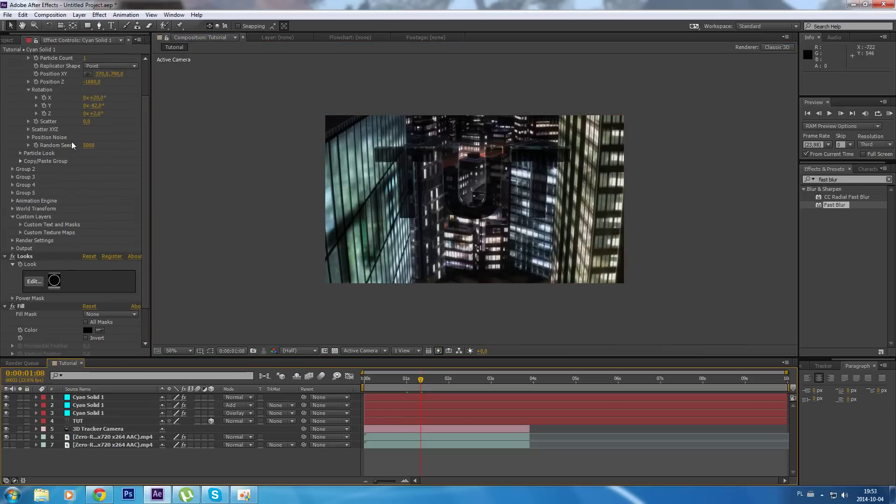
pyautogui.moveTo(93, 82); pyautogui.dragTo(107, 83)
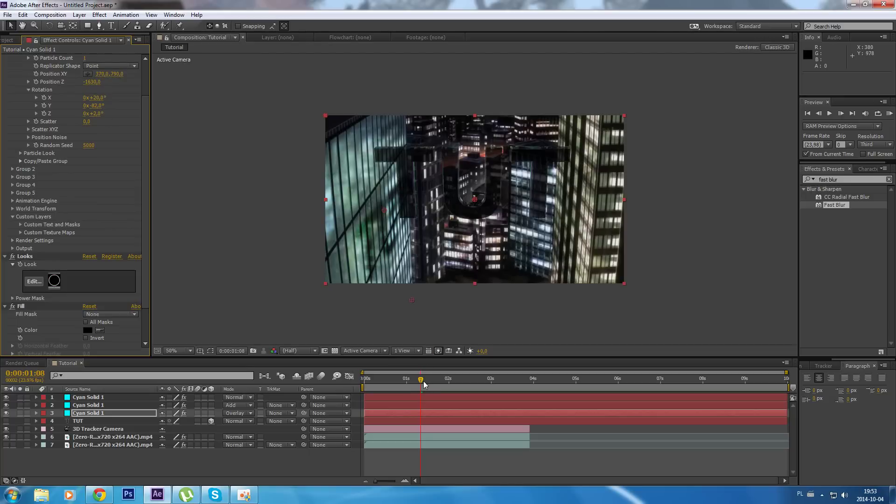
pyautogui.moveTo(424, 384); pyautogui.dragTo(364, 381)
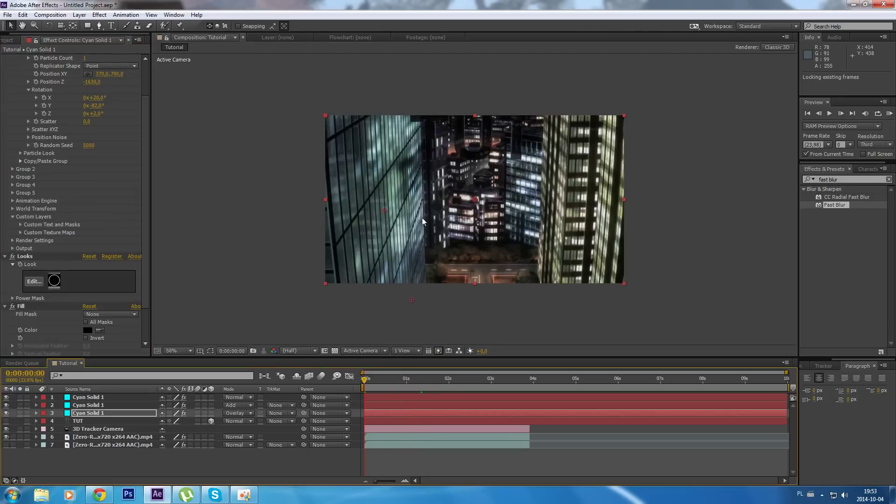
pyautogui.press('KP_0')
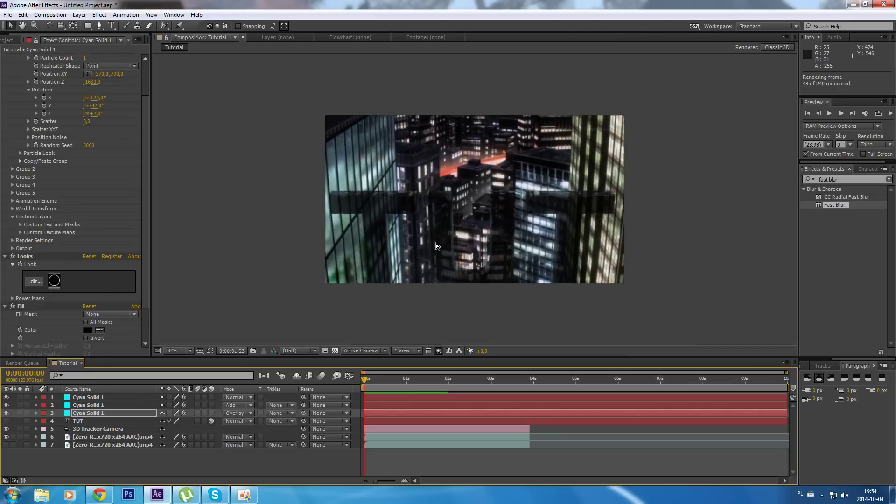
pyautogui.press('space')
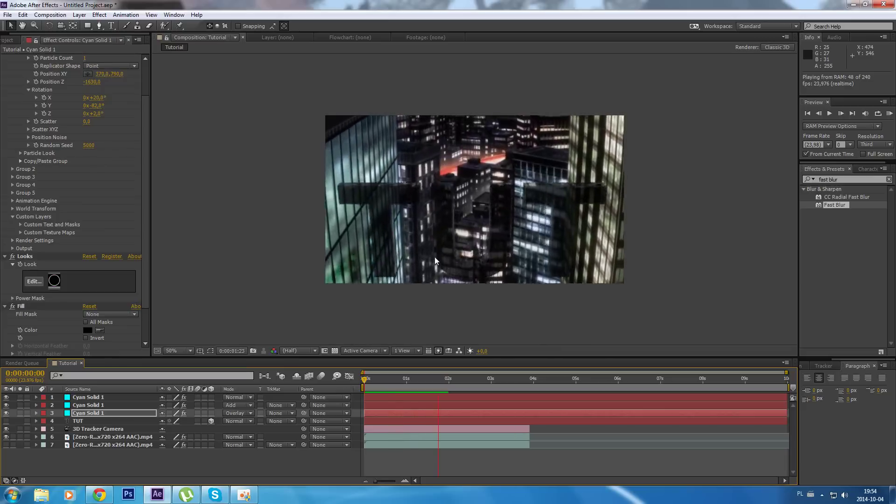
pyautogui.press('space')
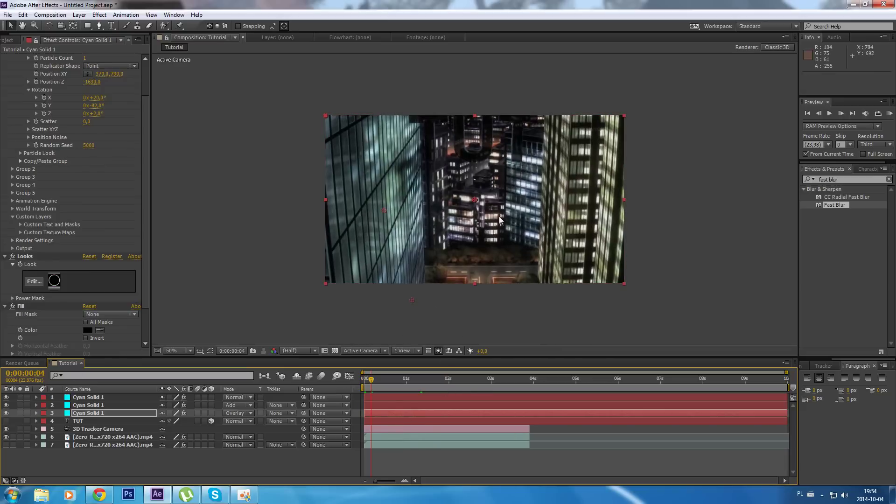
# Create a new cyan solid layer at frame 12
pyautogui.moveTo(373, 377)
pyautogui.mouseDown()
pyautogui.moveTo(394, 378)
pyautogui.moveTo(385, 377)
pyautogui.mouseUp()
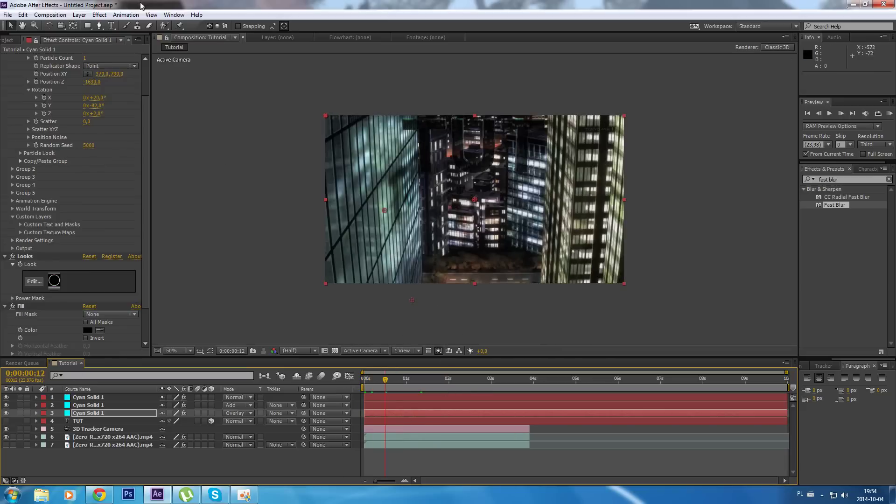
pyautogui.click(99, 14)
pyautogui.click(91, 41)
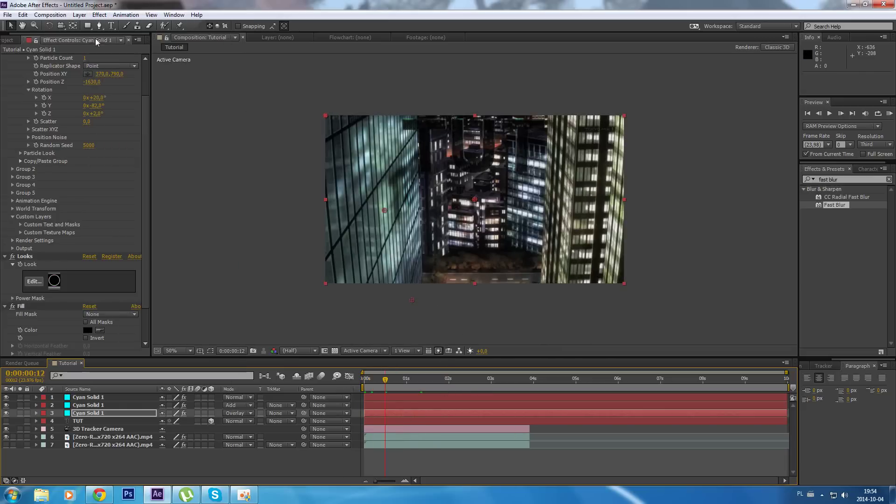
pyautogui.click(79, 15)
pyautogui.moveTo(92, 27)
pyautogui.click(285, 35)
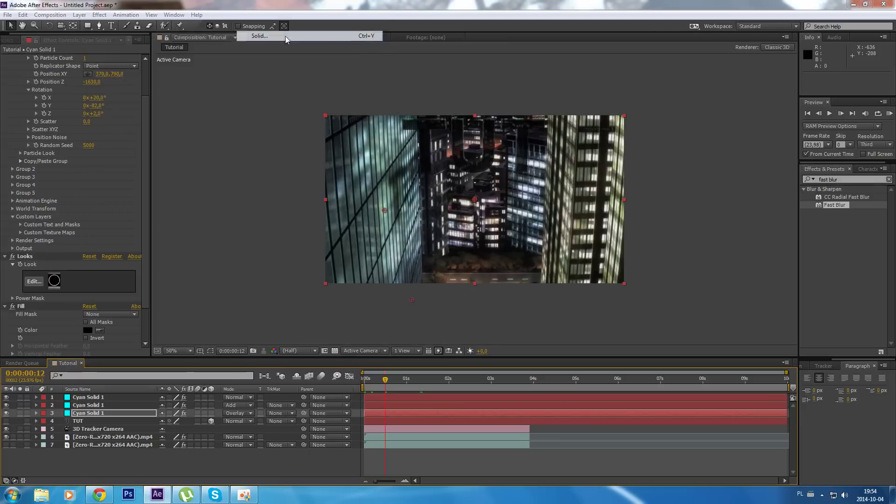
pyautogui.click(699, 287)
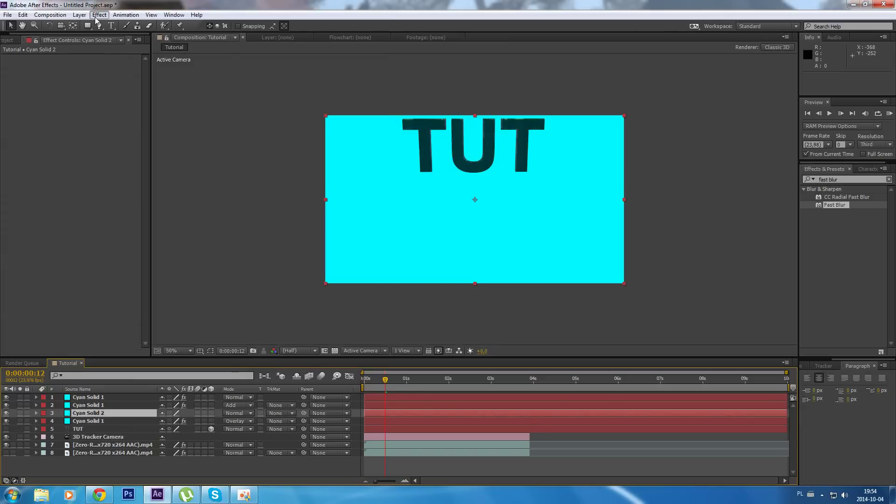
# Apply Optical Flares to the new solid, rendering On Transparent with a 3D source type
pyautogui.click(99, 14)
pyautogui.moveTo(139, 410)
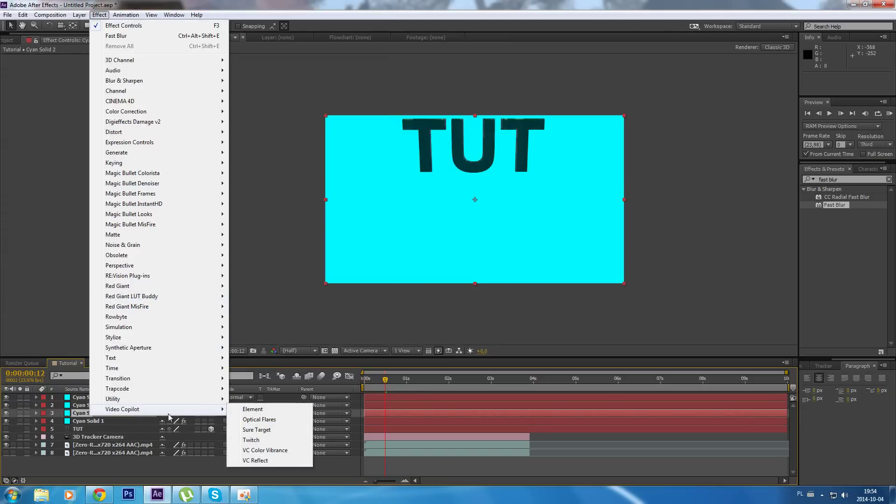
pyautogui.click(246, 420)
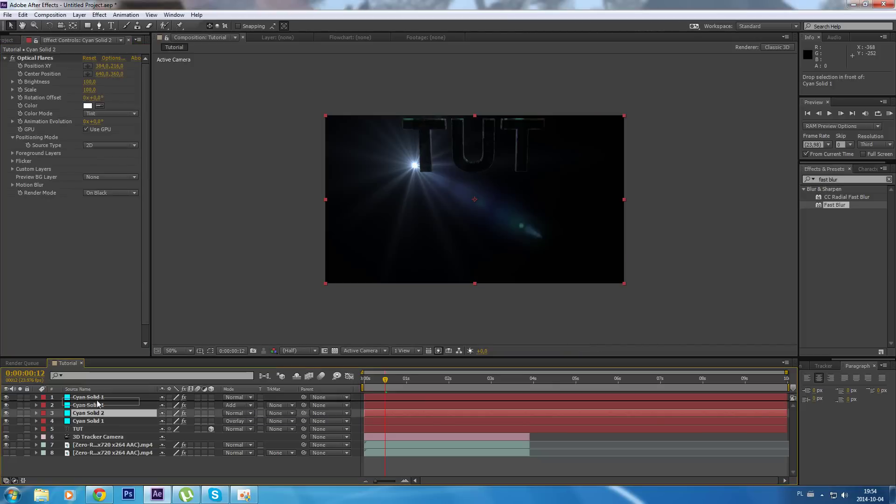
pyautogui.click(231, 398)
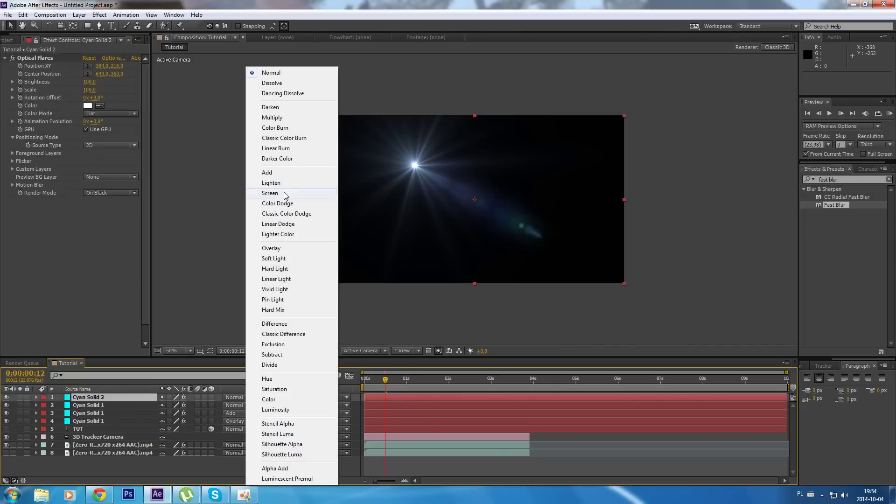
pyautogui.click(122, 223)
pyautogui.click(120, 192)
pyautogui.click(122, 215)
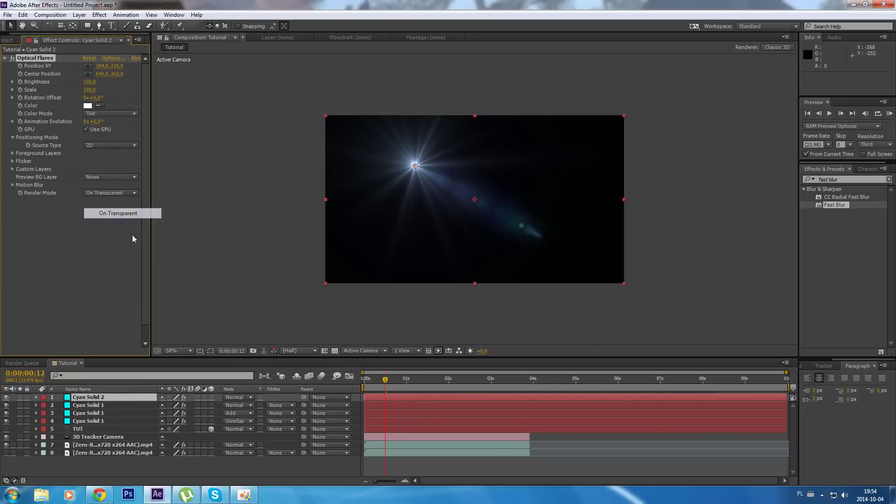
pyautogui.click(116, 144)
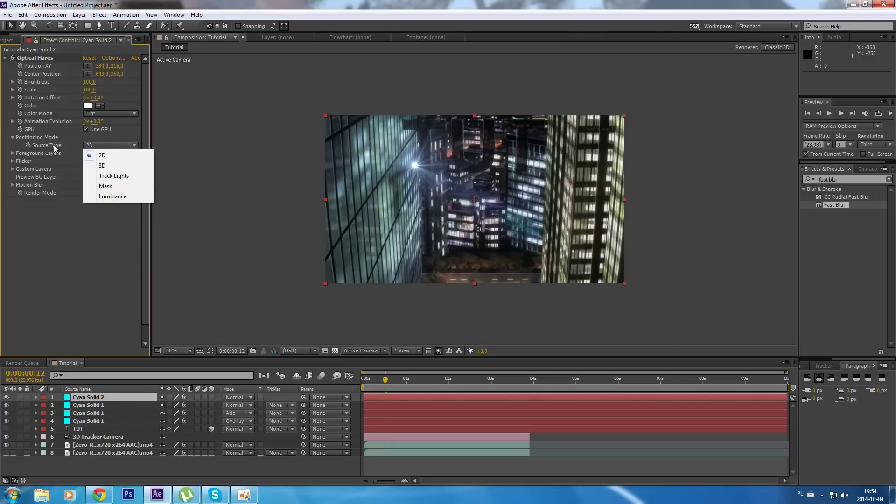
pyautogui.click(134, 166)
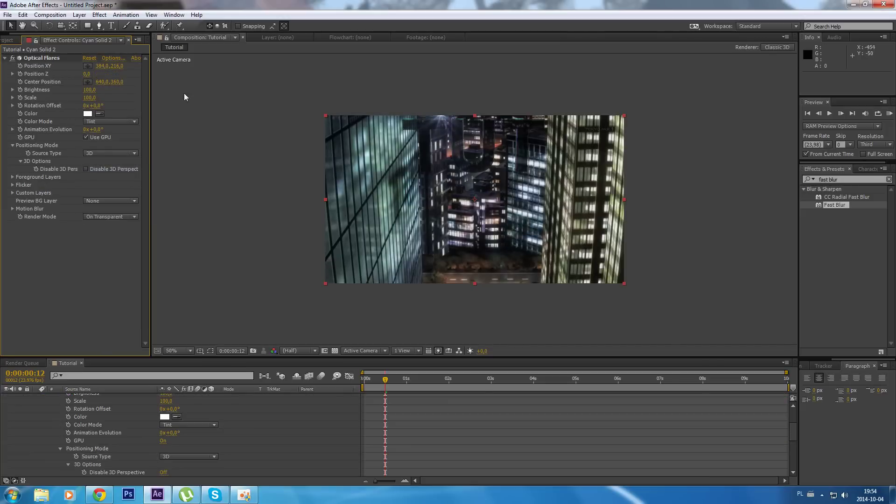
# Load the Good One flare preset from the Optical Flares options
pyautogui.click(111, 60)
pyautogui.doubleClick(432, 336)
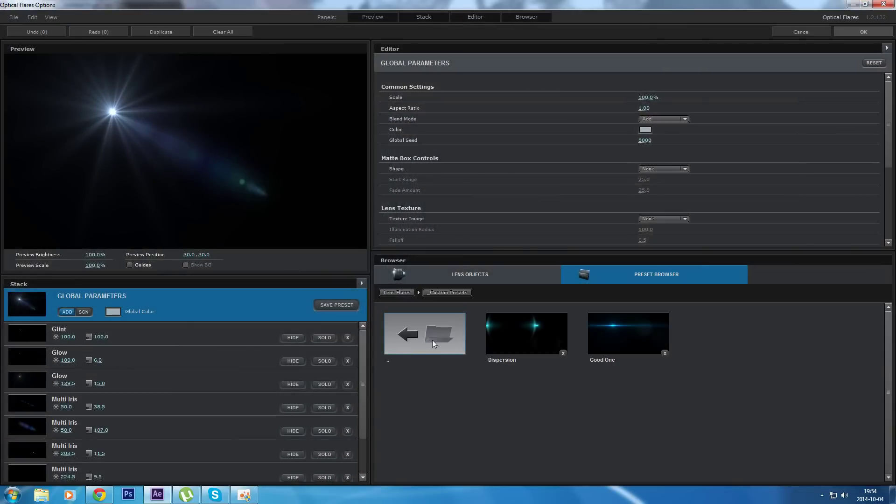
pyautogui.click(590, 343)
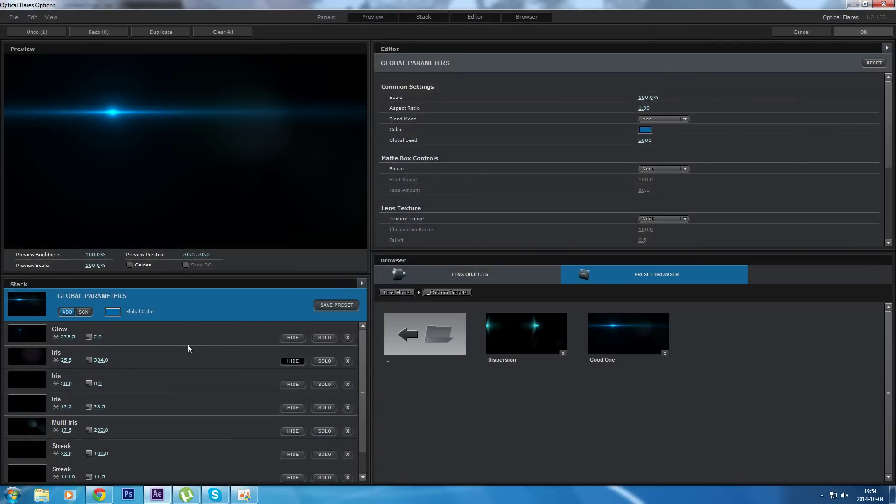
pyautogui.click(864, 33)
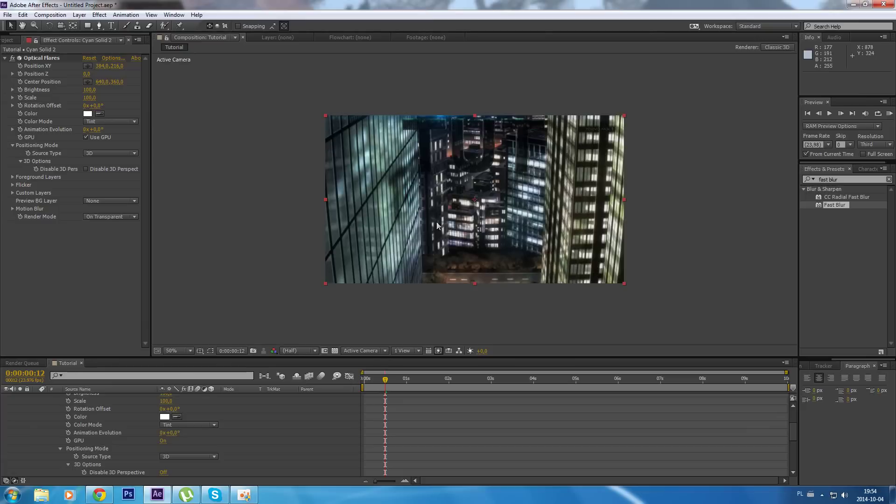
# Move the flare's position toward the top of the frame and keyframe Brightness 0 at frame 3
pyautogui.click(89, 66)
pyautogui.moveTo(429, 126)
pyautogui.mouseDown()
pyautogui.moveTo(471, 137)
pyautogui.moveTo(455, 196)
pyautogui.moveTo(484, 196)
pyautogui.moveTo(492, 185)
pyautogui.mouseUp()
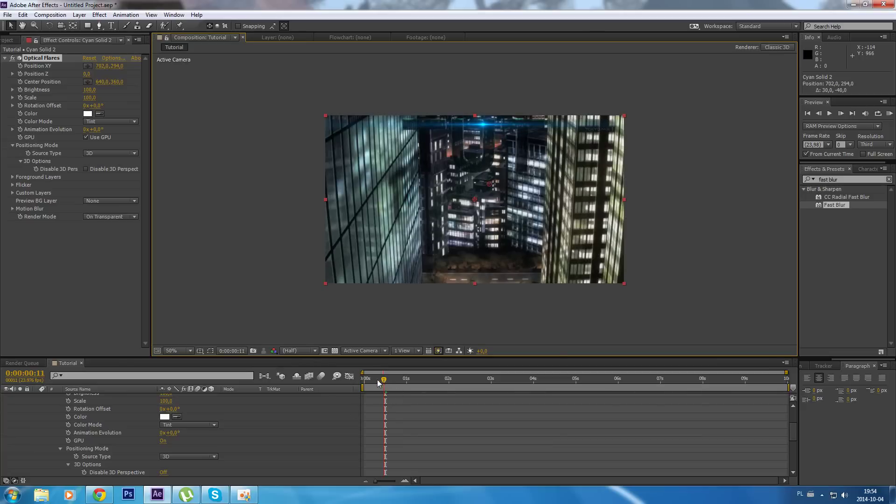
pyautogui.moveTo(378, 383); pyautogui.dragTo(369, 380)
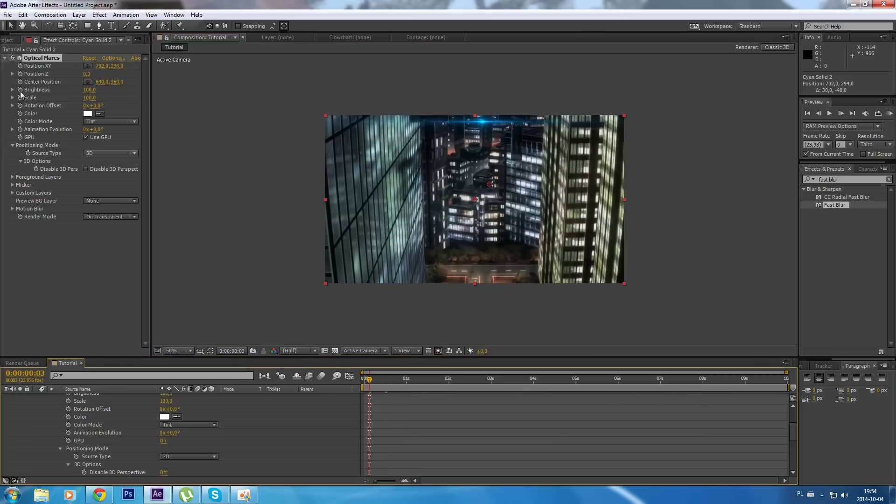
pyautogui.click(21, 89)
pyautogui.click(90, 89)
pyautogui.write('0')
pyautogui.press('Return')
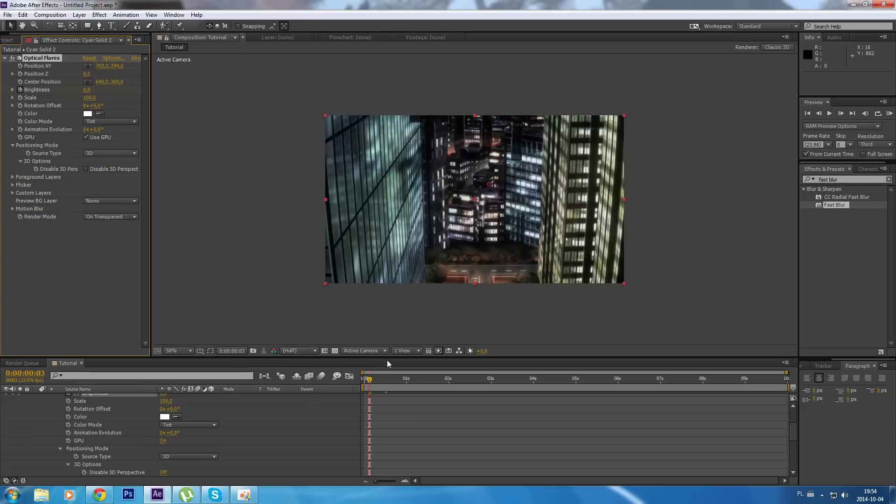
# Keyframe the flare Brightness to 150 at frame 18 and 100 at two seconds
pyautogui.moveTo(389, 377); pyautogui.dragTo(395, 378)
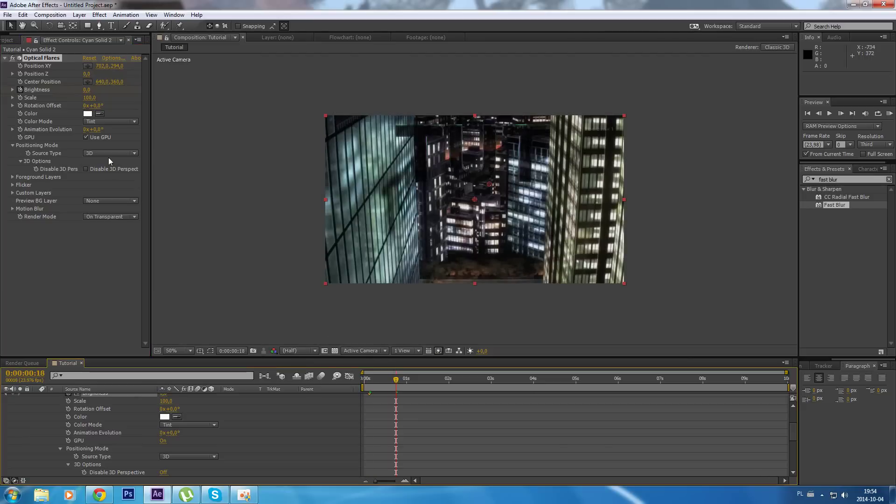
pyautogui.click(86, 89)
pyautogui.write('150')
pyautogui.press('Return')
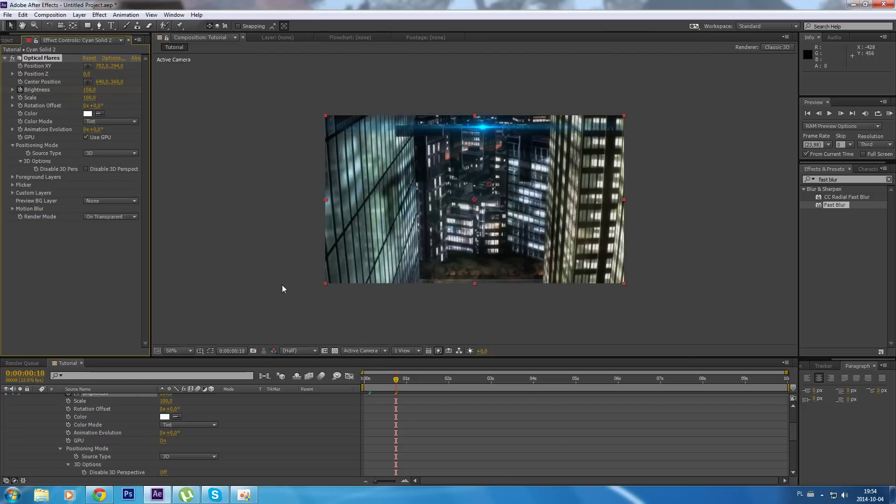
pyautogui.moveTo(395, 384); pyautogui.dragTo(422, 384)
pyautogui.moveTo(429, 384); pyautogui.dragTo(453, 384)
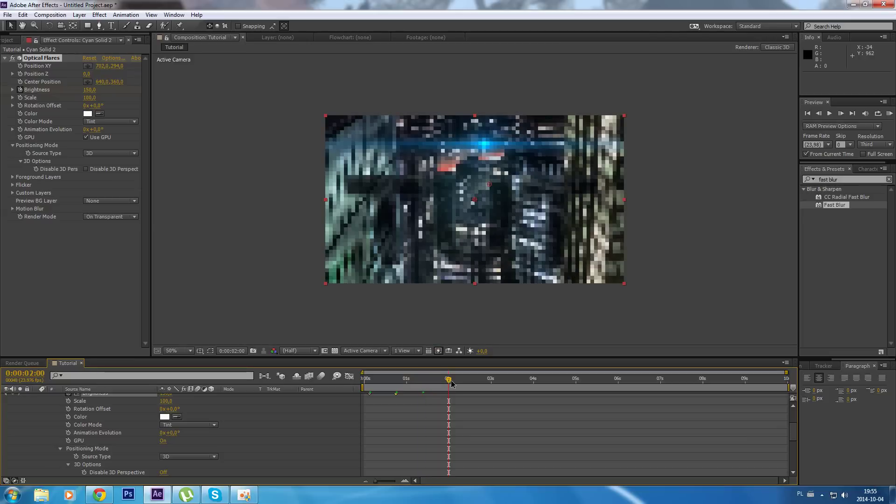
pyautogui.click(90, 90)
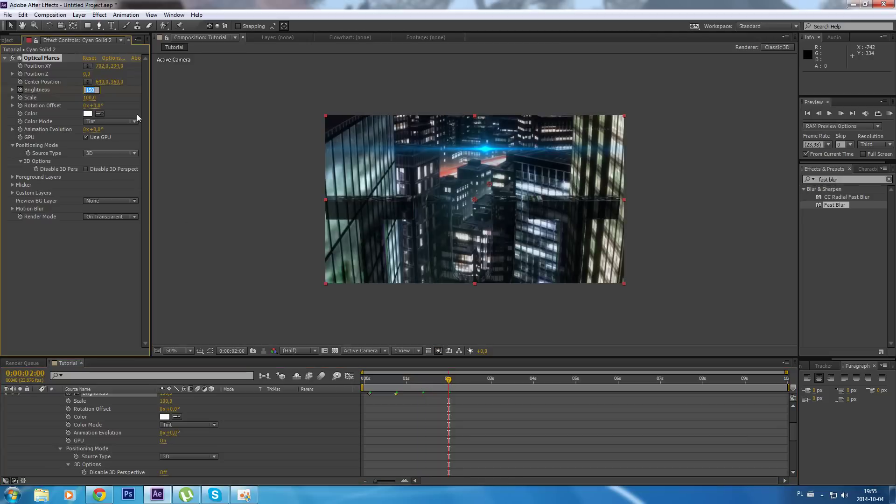
pyautogui.write('100')
pyautogui.press('Return')
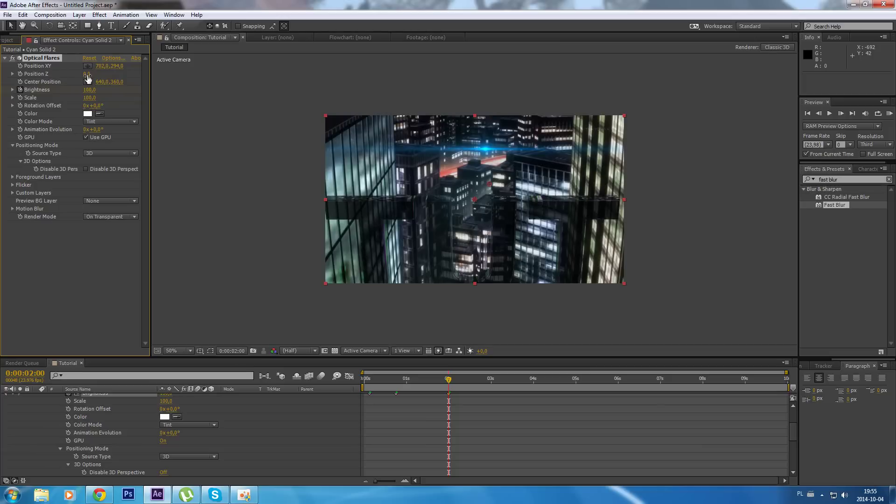
# Select Cyan Solid 1 to view its Element settings
pyautogui.scroll(2, 162, 443)
pyautogui.scroll(-6, 97, 409)
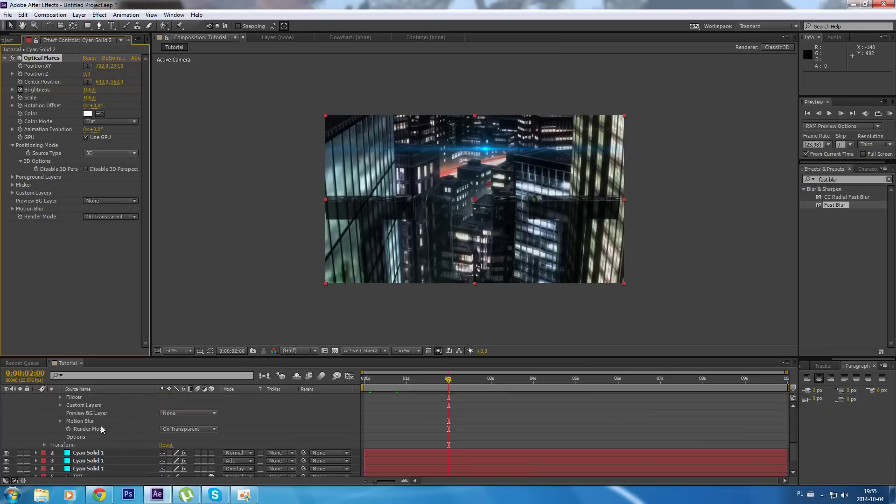
pyautogui.click(106, 430)
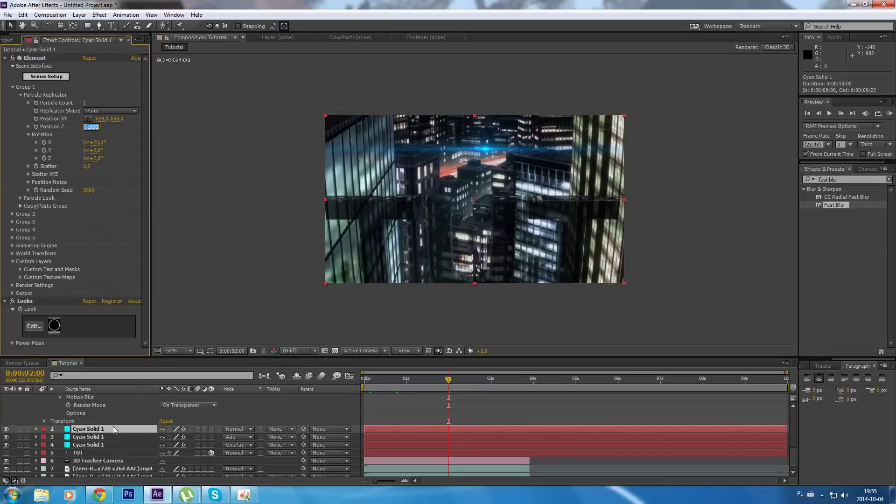
# Select Cyan Solid 2 and set the flare's Position Z to -1880
pyautogui.scroll(2, 155, 436)
pyautogui.scroll(5, 103, 410)
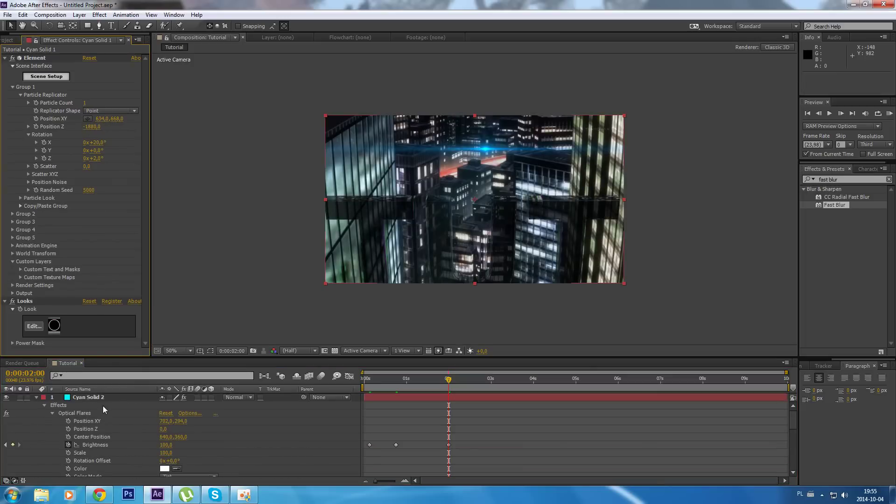
pyautogui.click(103, 398)
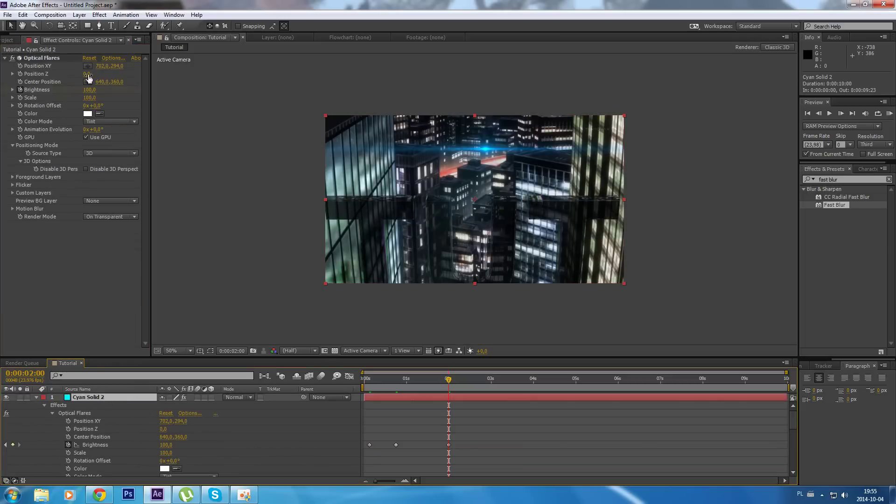
pyautogui.moveTo(89, 78); pyautogui.dragTo(164, 160)
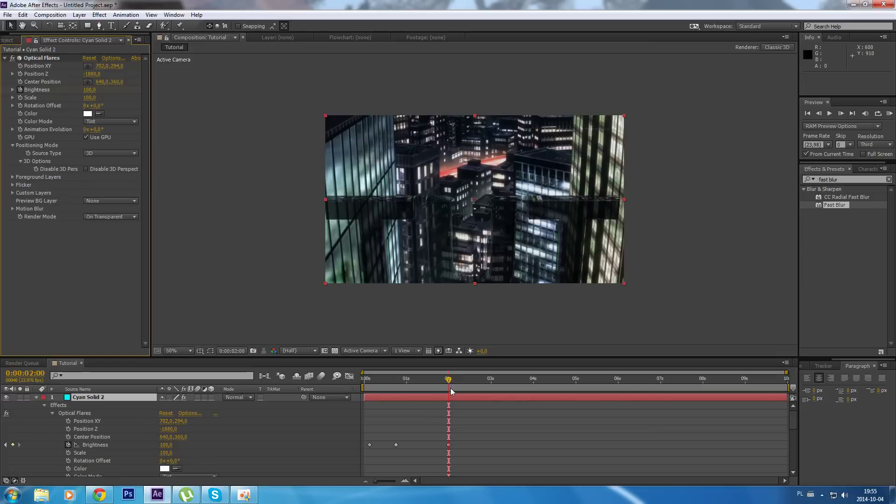
# Place the flare's Position XY at 684, 588 over the text just before one second
pyautogui.moveTo(448, 379); pyautogui.dragTo(395, 382)
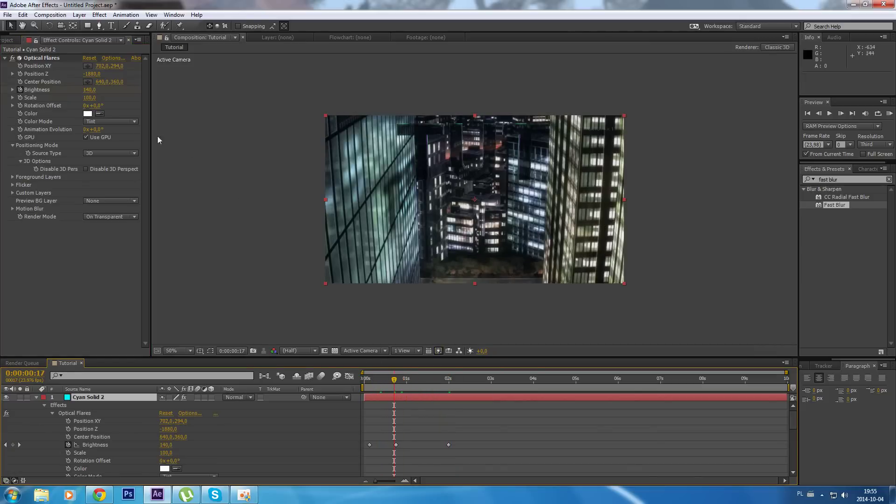
pyautogui.click(87, 66)
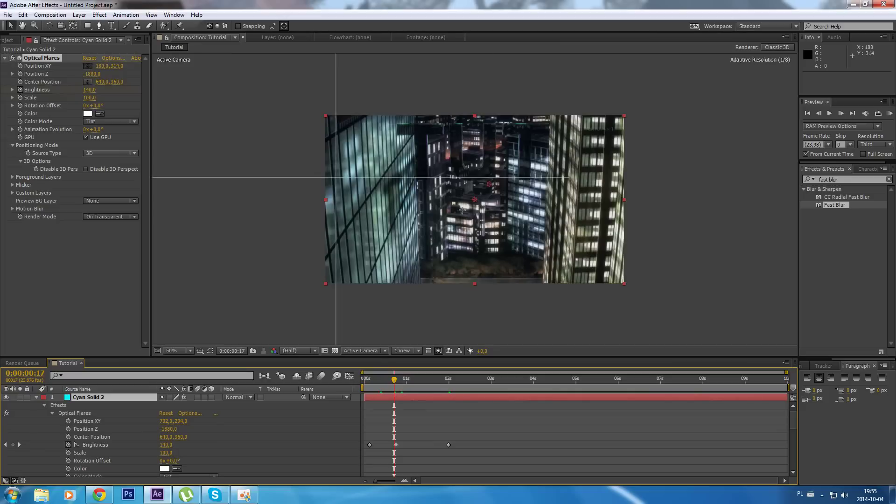
pyautogui.moveTo(499, 226); pyautogui.dragTo(485, 254)
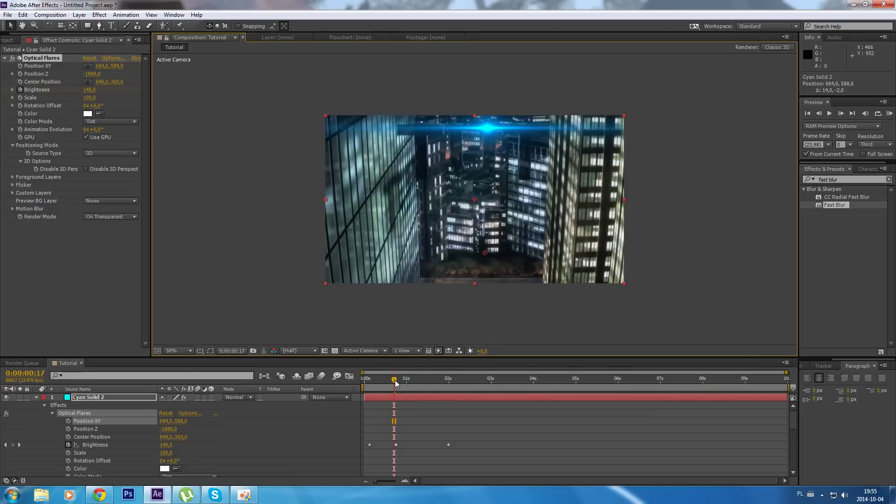
pyautogui.moveTo(395, 380); pyautogui.dragTo(447, 384)
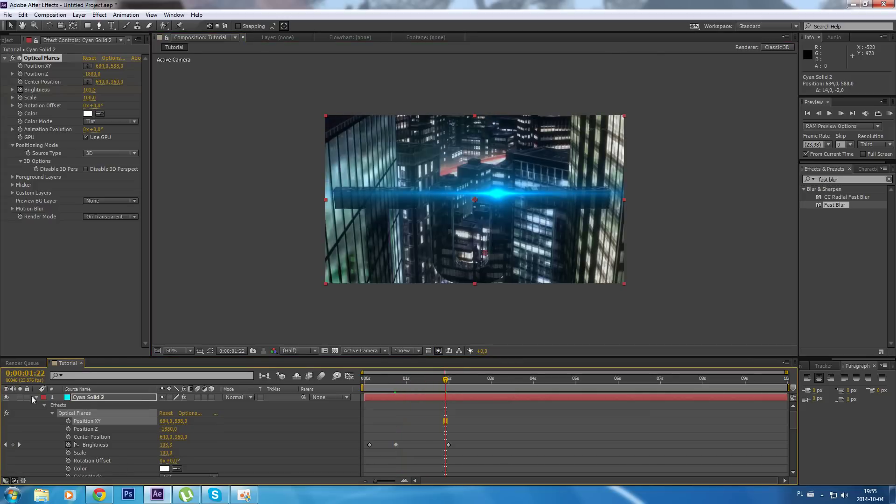
pyautogui.click(38, 400)
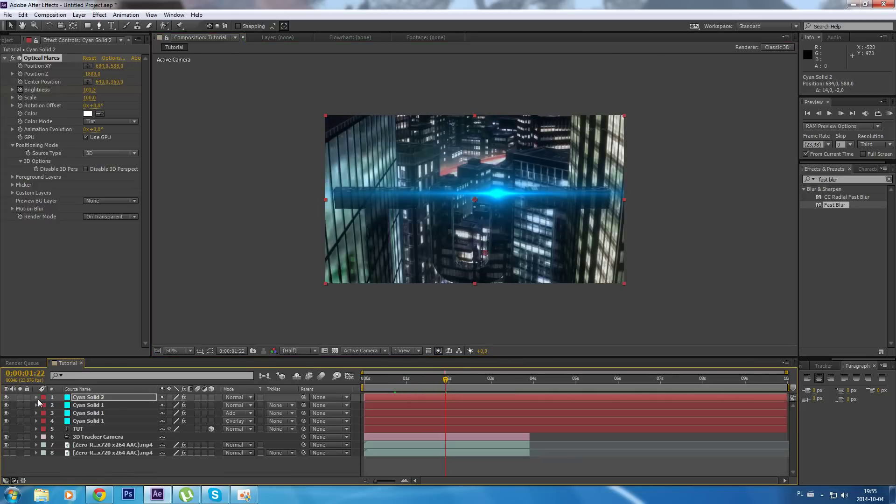
# Set the flare layer Cyan Solid 2 to Add blending mode
pyautogui.click(239, 397)
pyautogui.click(273, 172)
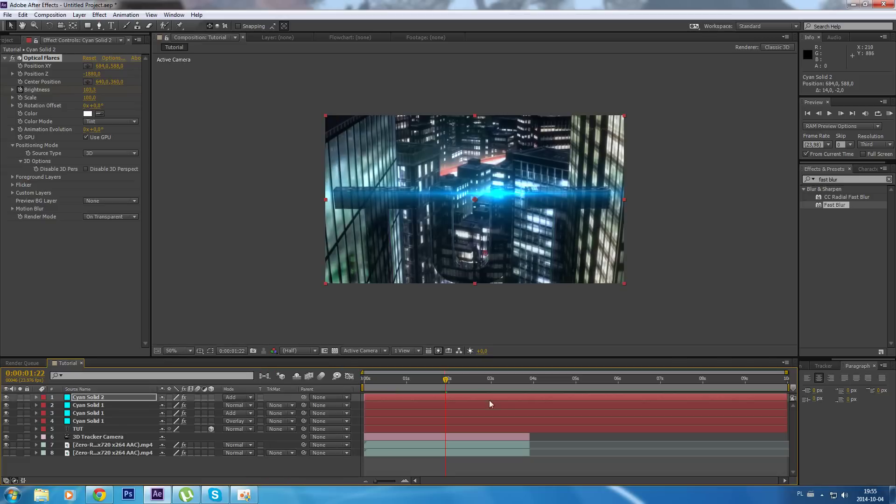
pyautogui.moveTo(447, 386); pyautogui.dragTo(522, 385)
# Select all eight layers and pre-compose them into Pre-comp 1, moving all attributes
pyautogui.click(141, 454)
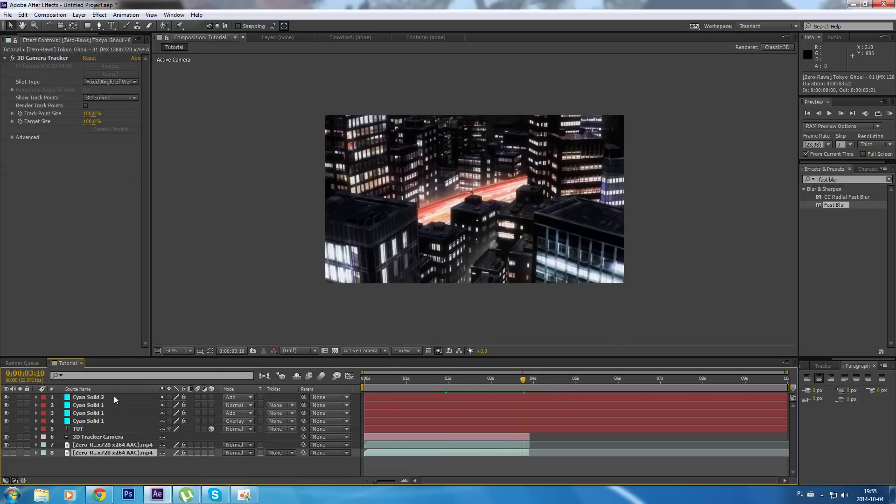
pyautogui.keyDown('shift'); pyautogui.click(115, 393); pyautogui.keyUp('shift')
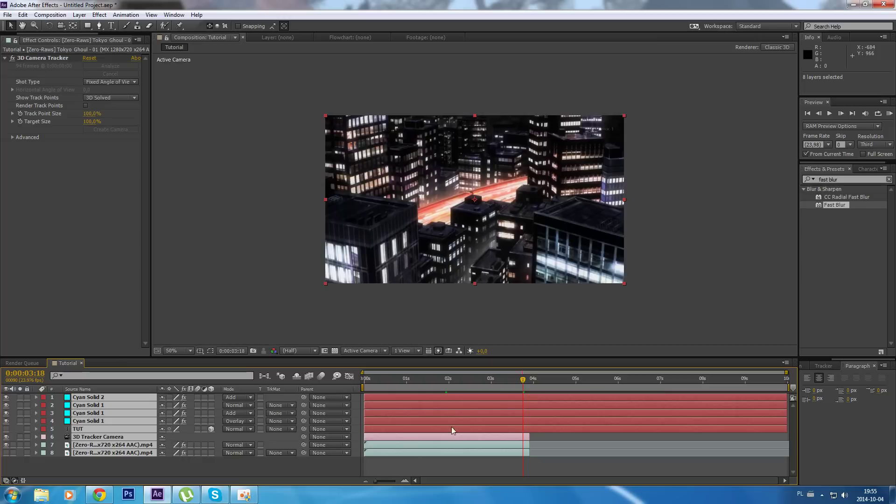
pyautogui.moveTo(525, 388); pyautogui.dragTo(429, 385)
pyautogui.rightClick(115, 397)
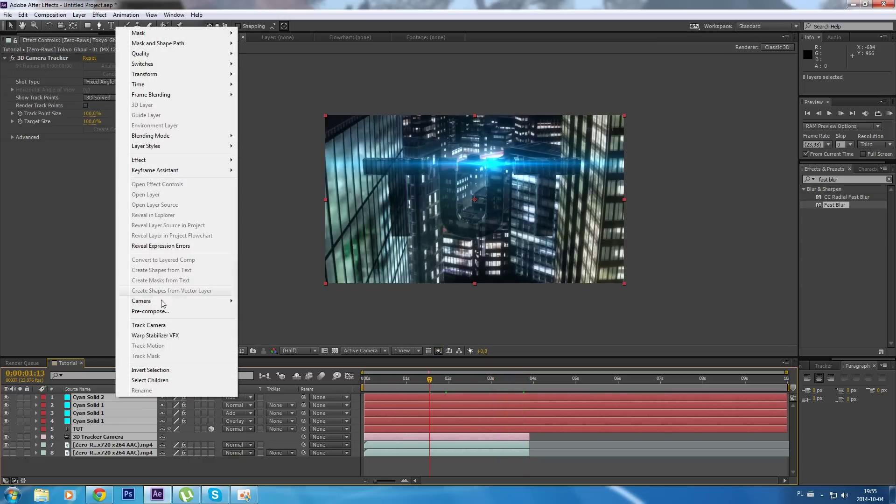
pyautogui.click(150, 311)
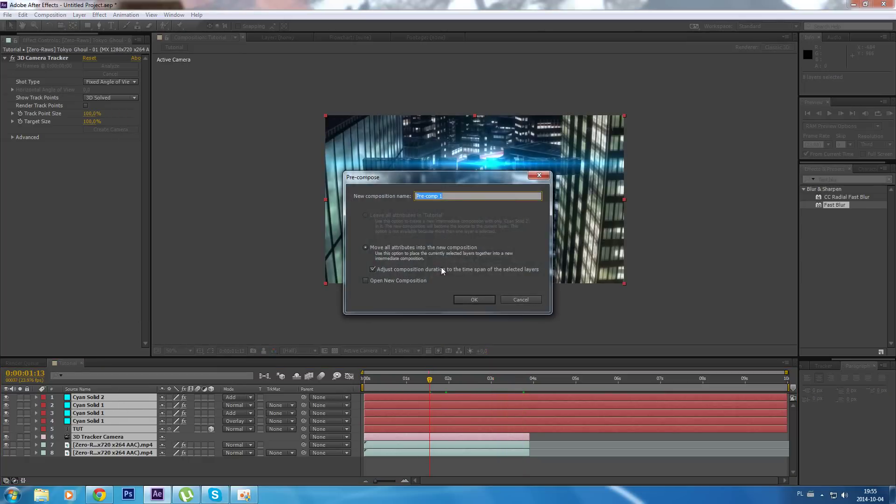
pyautogui.click(473, 300)
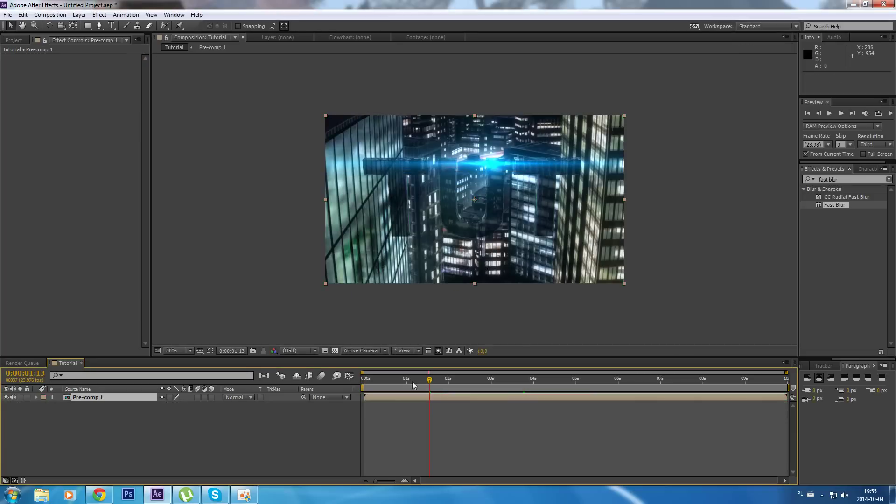
# Split Pre-comp 1 at 0:00:03:08 and delete the part after it
pyautogui.moveTo(428, 384); pyautogui.dragTo(487, 377)
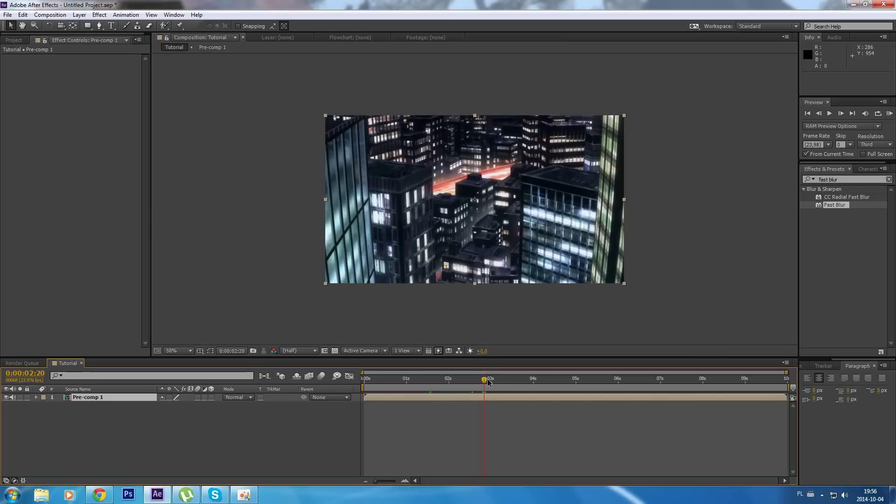
pyautogui.click(505, 379)
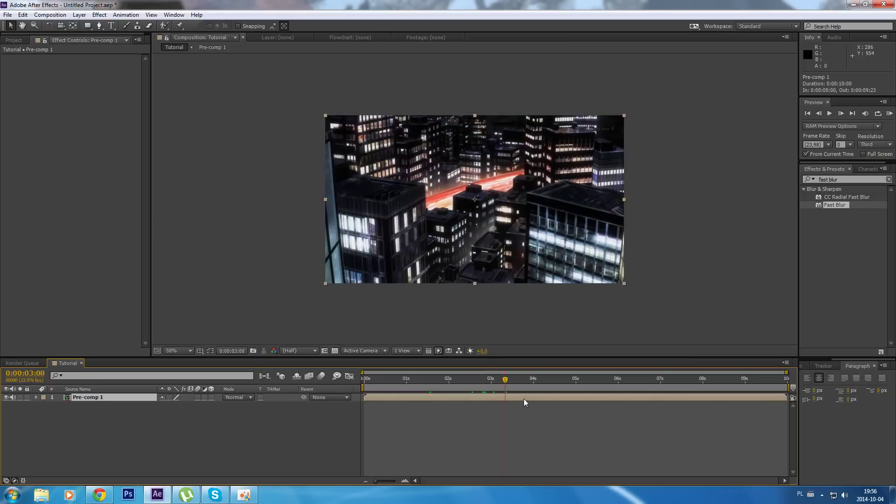
pyautogui.hotkey('ctrl', 'shift', 'd')
pyautogui.press('Delete')
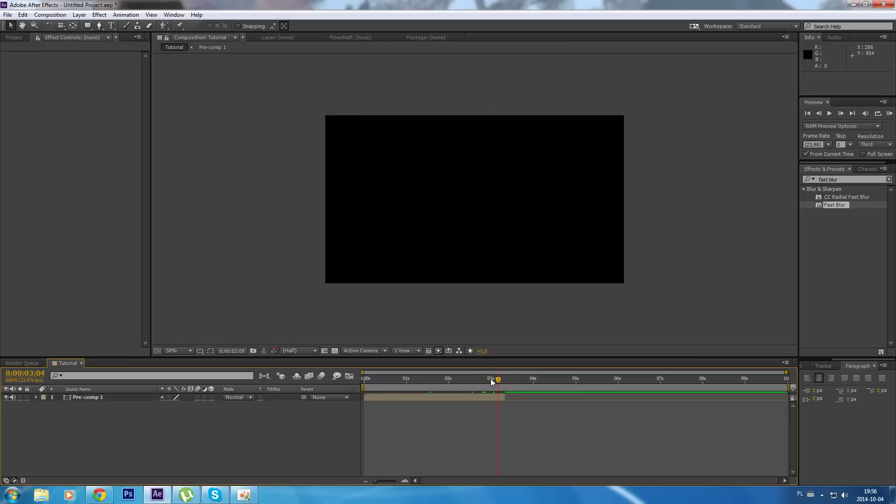
# Time-stretch Pre-comp 1 to a new duration of 0:00:01:08
pyautogui.click(414, 379)
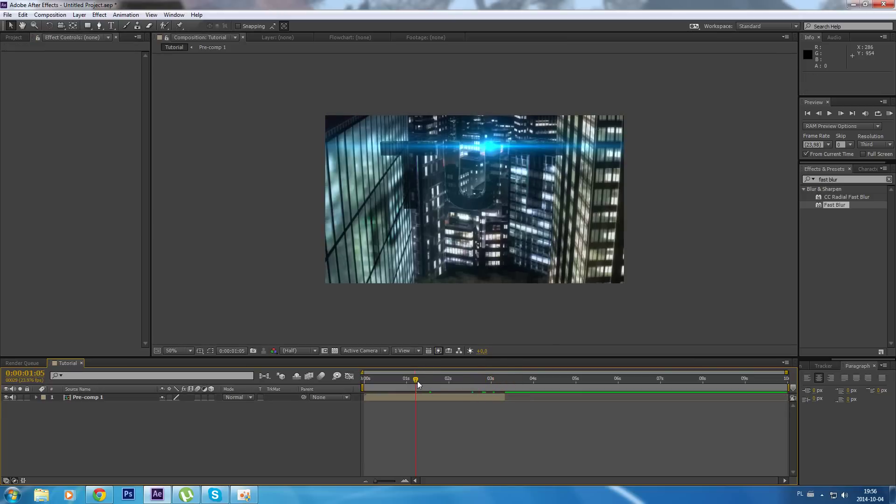
pyautogui.moveTo(417, 381); pyautogui.dragTo(369, 380)
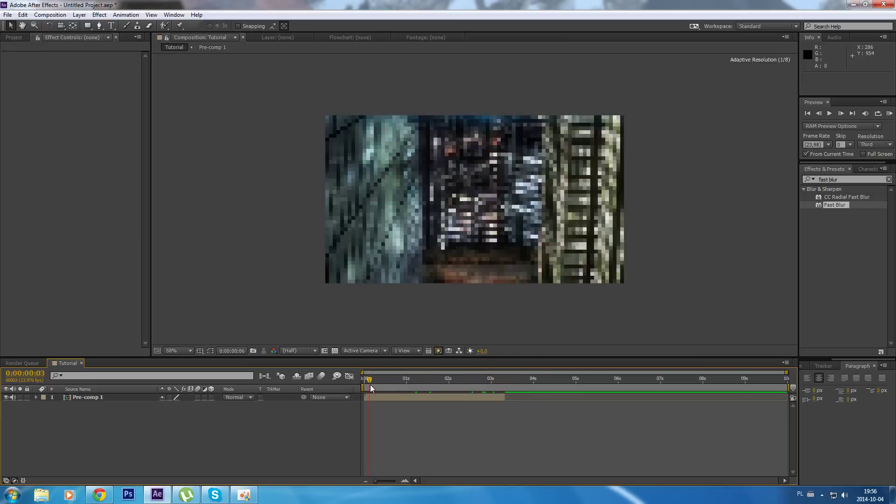
pyautogui.rightClick(93, 403)
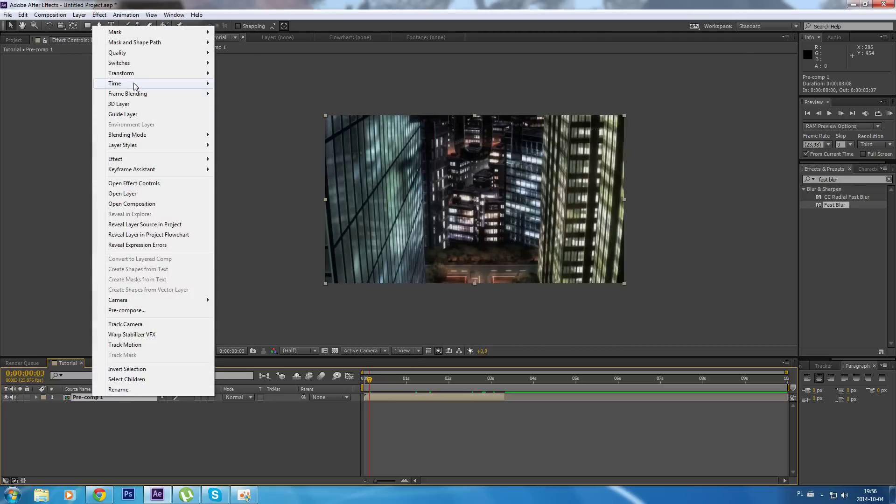
pyautogui.moveTo(134, 85)
pyautogui.click(243, 104)
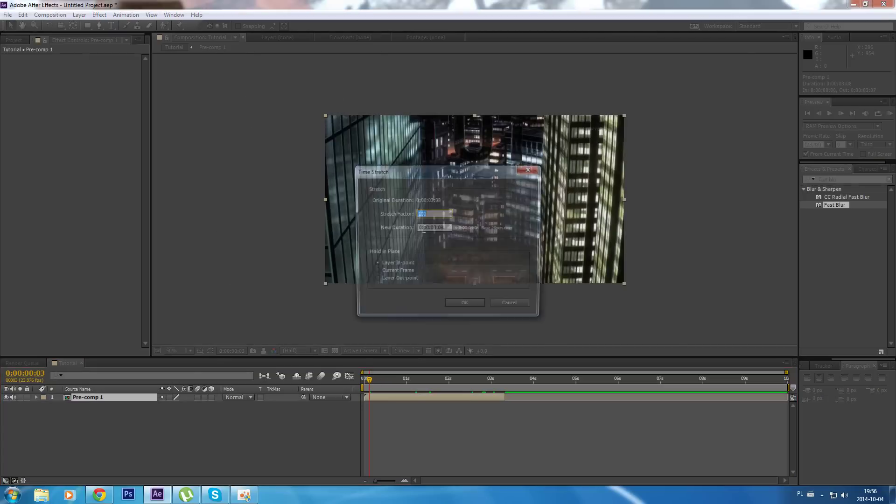
pyautogui.press('Tab')
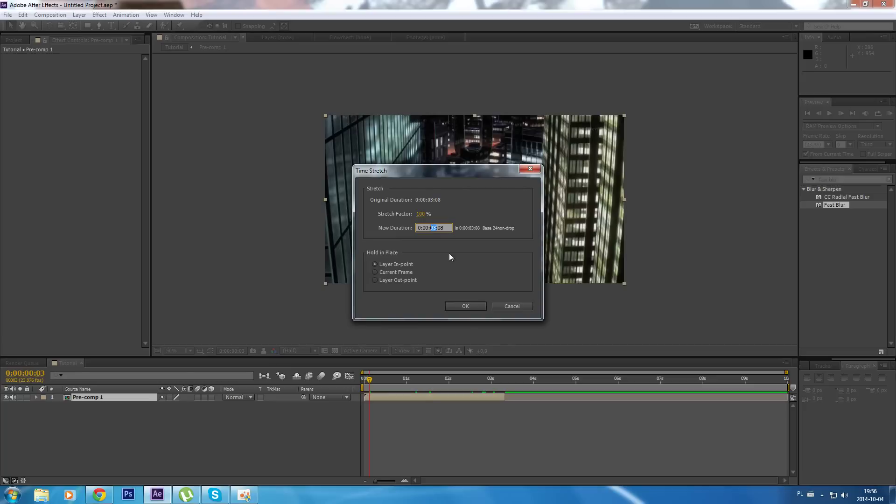
pyautogui.write('1')
pyautogui.click(460, 306)
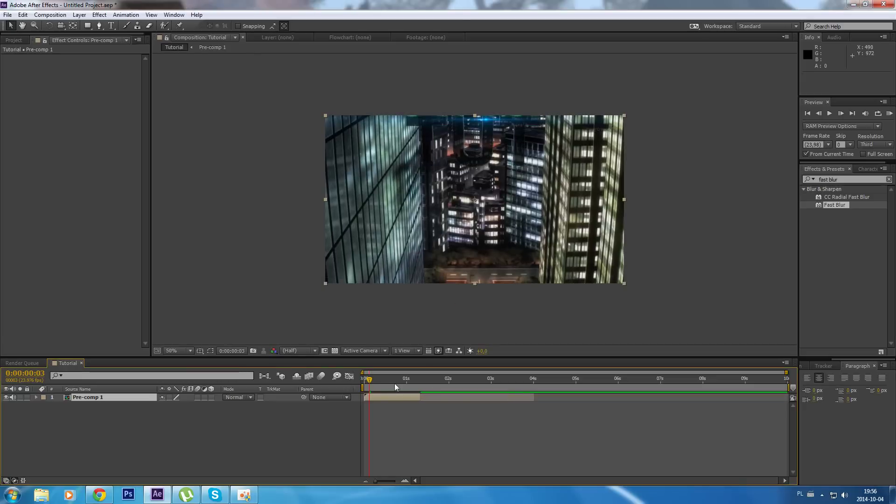
# Return to the first frame and select the Pre-comp 1 layer
pyautogui.moveTo(373, 380); pyautogui.dragTo(365, 380)
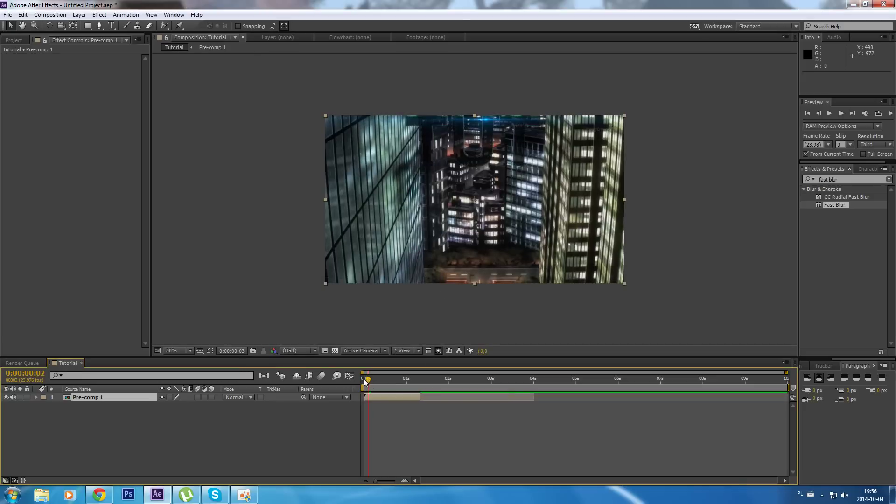
pyautogui.click(305, 434)
pyautogui.click(69, 397)
# Enable Time Remapping on Pre-comp 1
pyautogui.rightClick(105, 397)
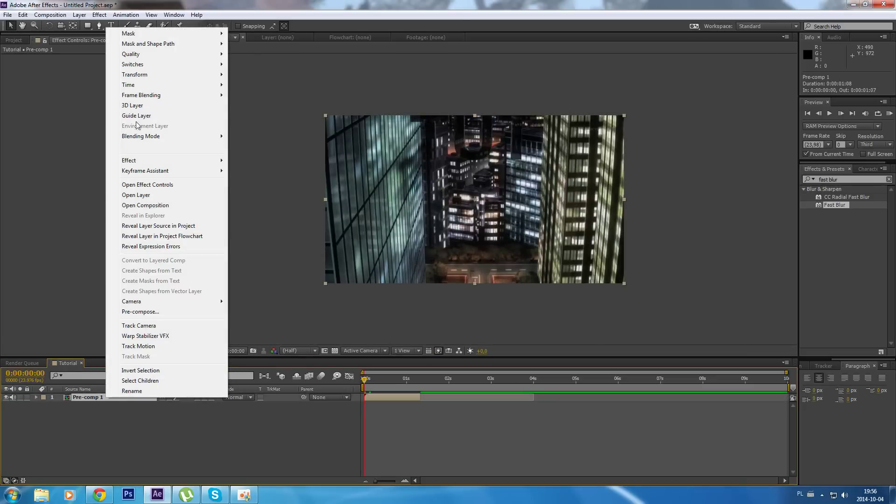
pyautogui.moveTo(138, 85)
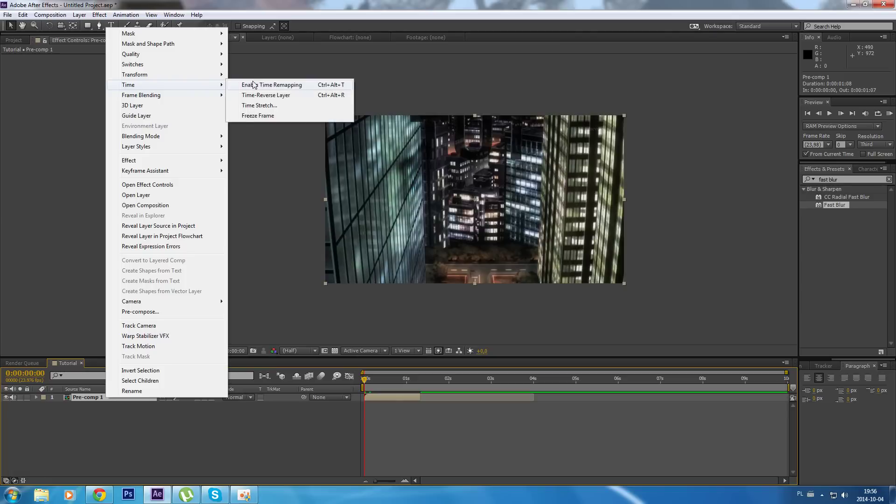
pyautogui.click(280, 86)
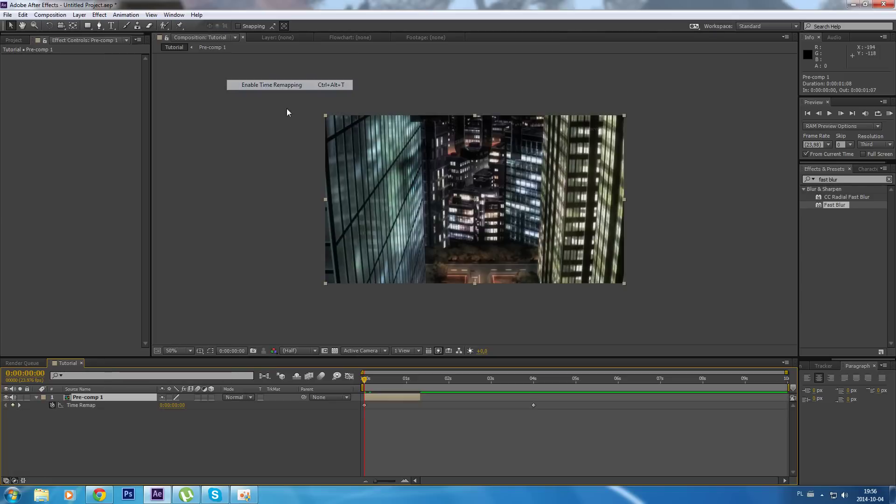
# Move the end Time Remap keyframe to 0:00:01:08 and select both keyframes
pyautogui.click(417, 381)
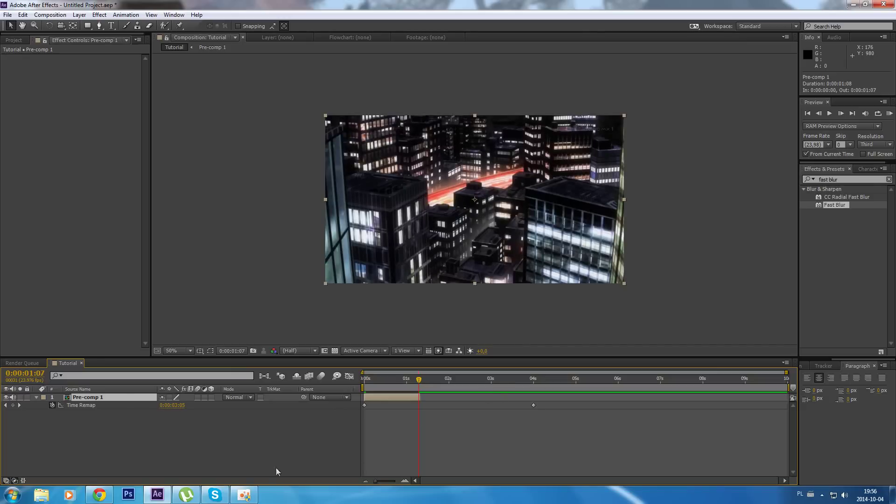
pyautogui.click(13, 405)
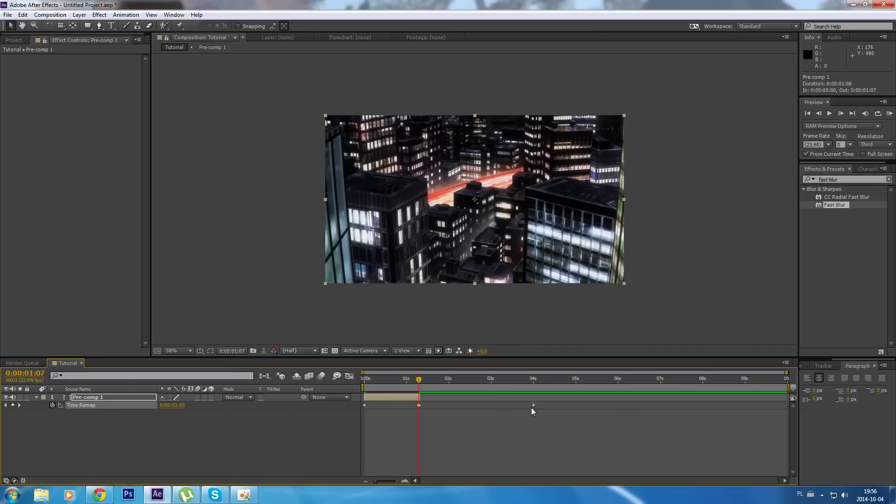
pyautogui.moveTo(533, 405); pyautogui.dragTo(420, 405)
pyautogui.click(367, 379)
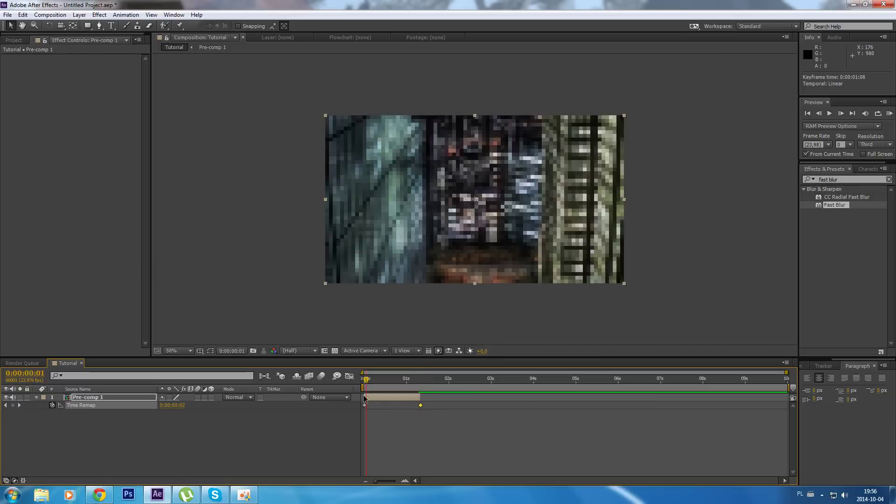
pyautogui.press('Home')
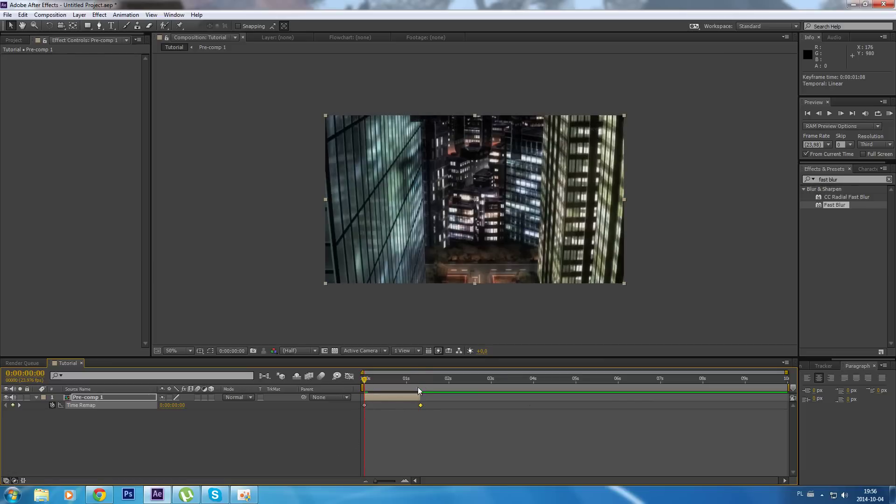
pyautogui.press('k')
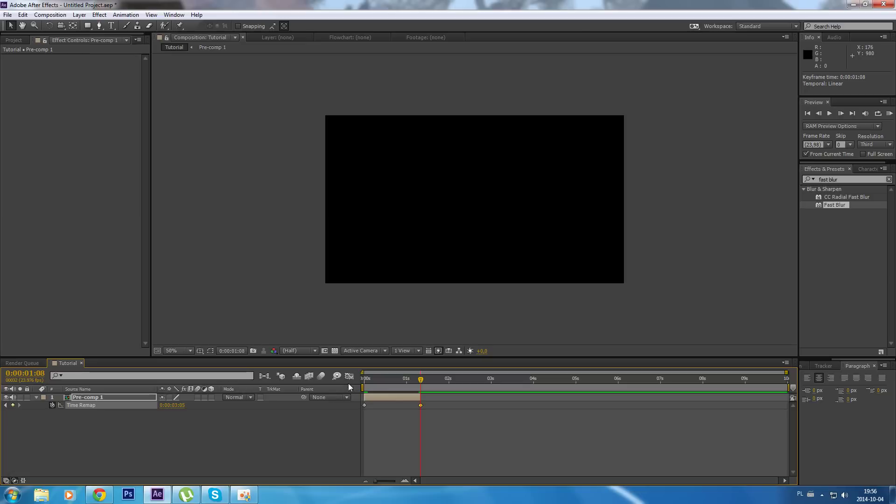
pyautogui.moveTo(427, 404); pyautogui.dragTo(360, 406)
# In the Graph Editor, apply Easy Ease Out to the first keyframe and Easy Ease In to the last
pyautogui.click(349, 376)
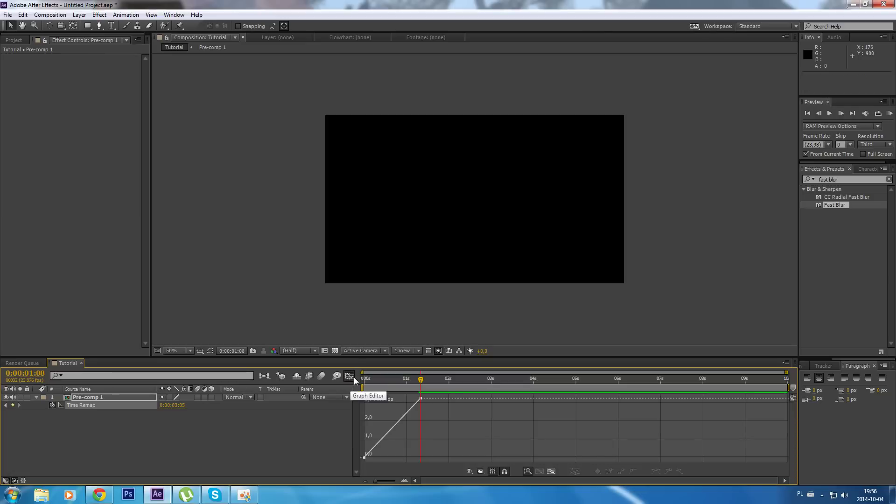
pyautogui.click(482, 471)
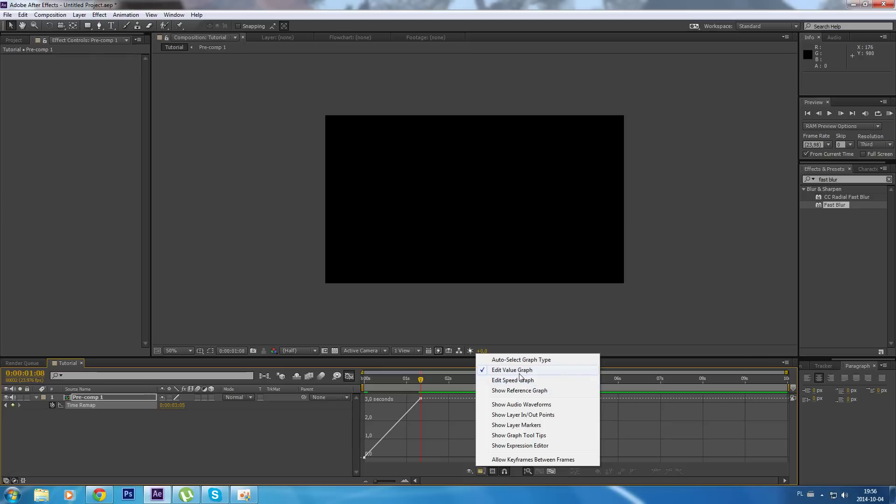
pyautogui.click(361, 453)
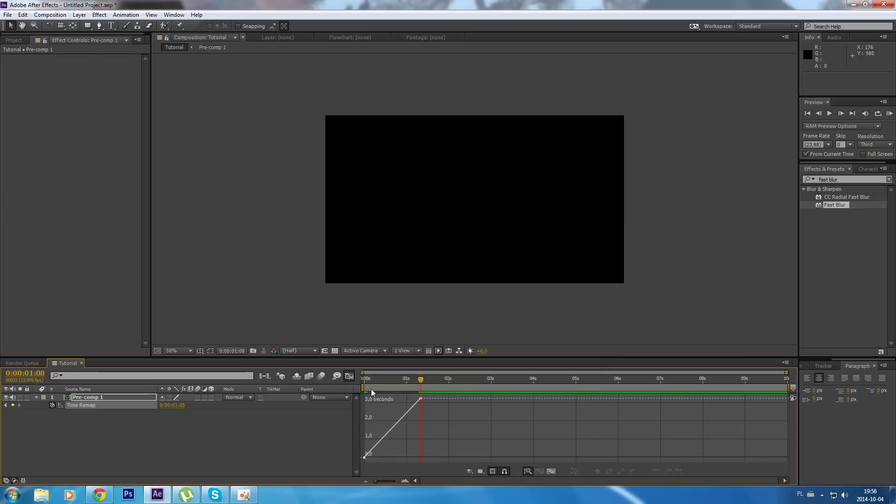
pyautogui.click(367, 384)
pyautogui.click(365, 458)
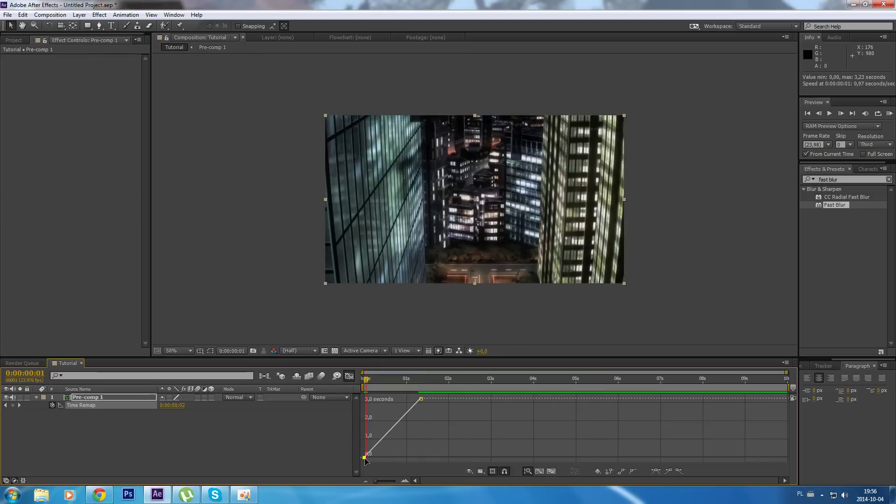
pyautogui.click(679, 473)
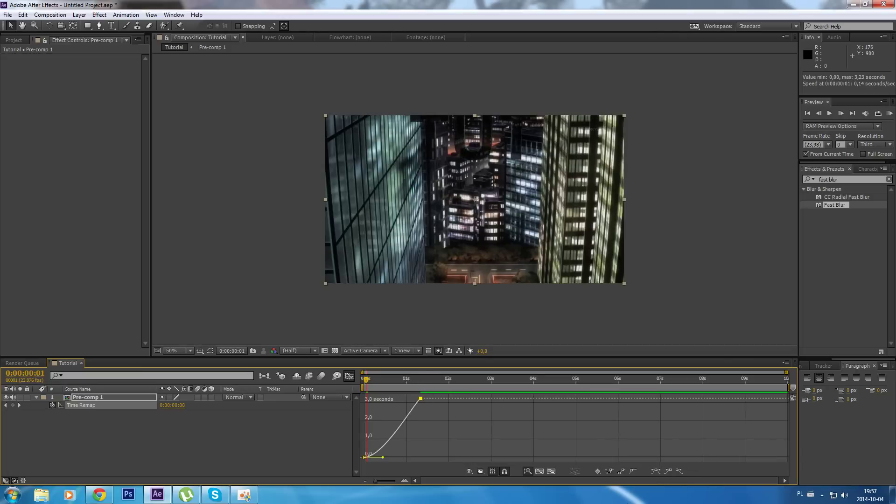
pyautogui.click(670, 469)
# Reshape the Bezier handles leaving the first keyframe and entering the end keyframe, then close the graph
pyautogui.moveTo(403, 400); pyautogui.dragTo(430, 427)
pyautogui.moveTo(383, 457); pyautogui.dragTo(361, 426)
pyautogui.click(392, 380)
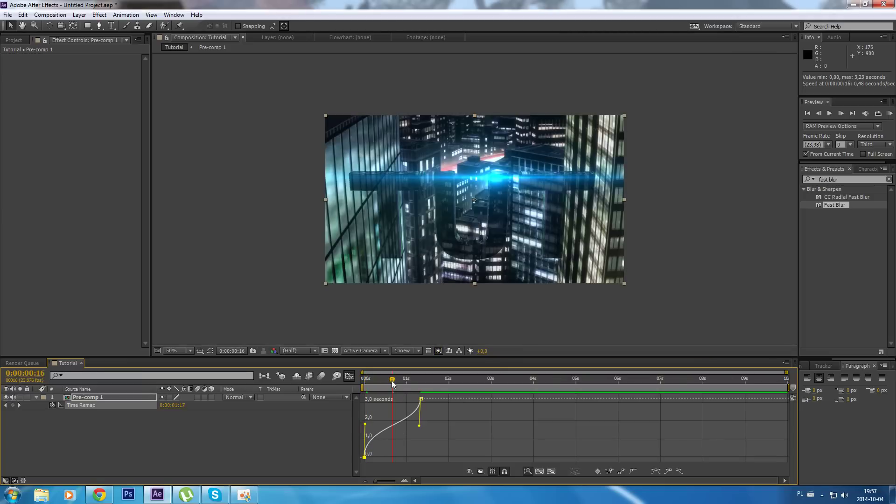
pyautogui.moveTo(366, 424); pyautogui.dragTo(365, 419)
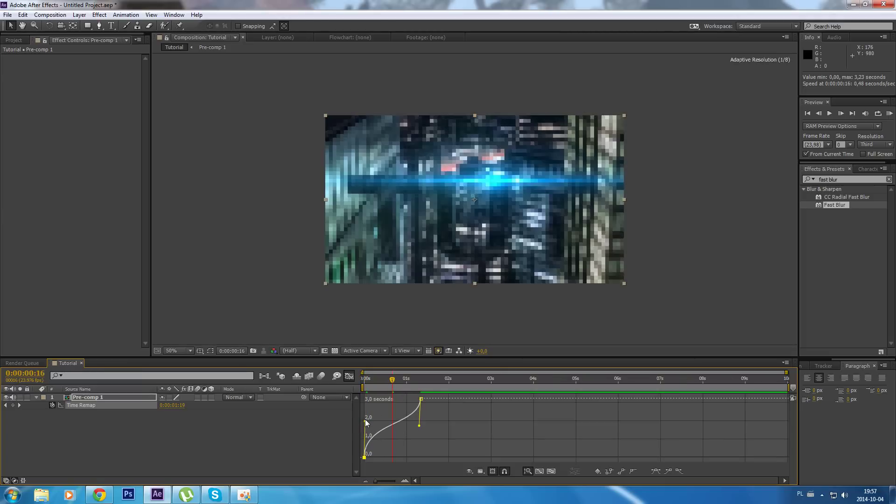
pyautogui.click(419, 422)
pyautogui.click(421, 399)
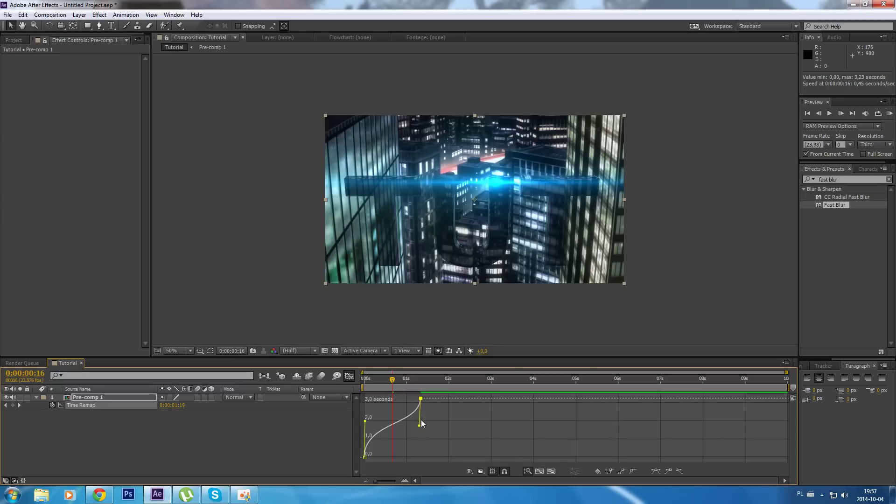
pyautogui.moveTo(420, 410); pyautogui.dragTo(420, 430)
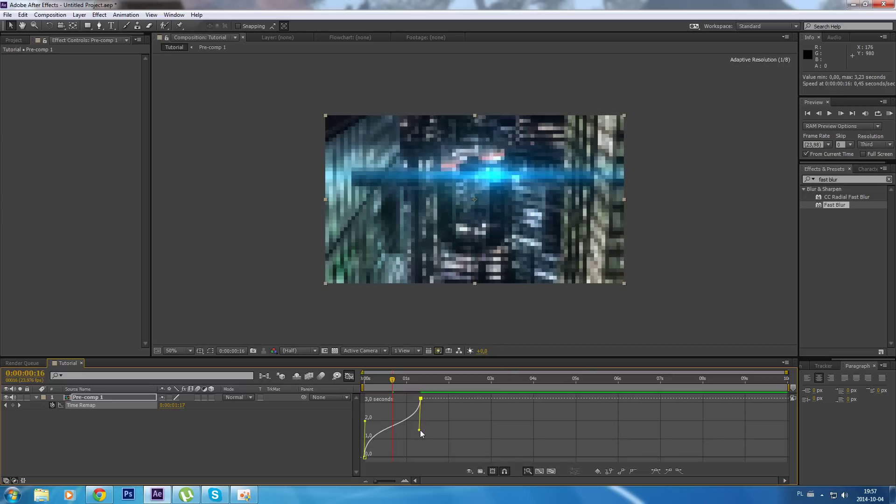
pyautogui.click(349, 376)
pyautogui.moveTo(392, 384); pyautogui.dragTo(365, 383)
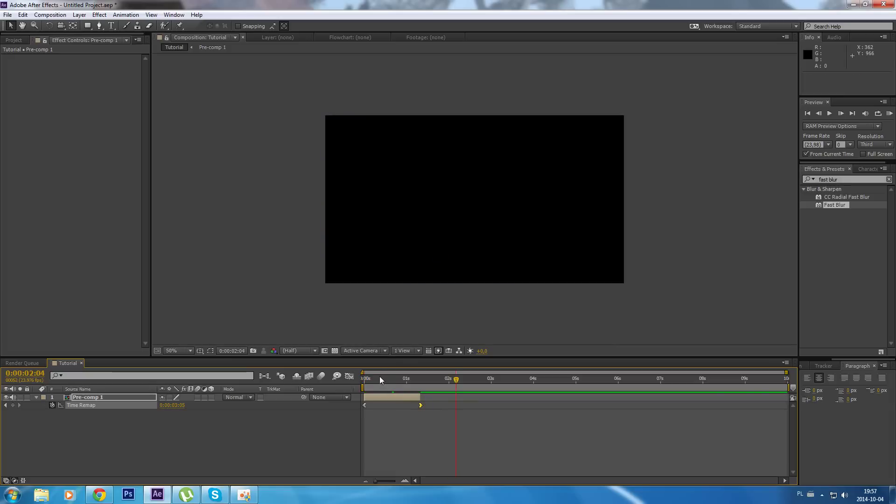
# RAM-preview the remapped shot, scrub its first second, then collapse Pre-comp 1's Time Remap
pyautogui.press('KP_0')
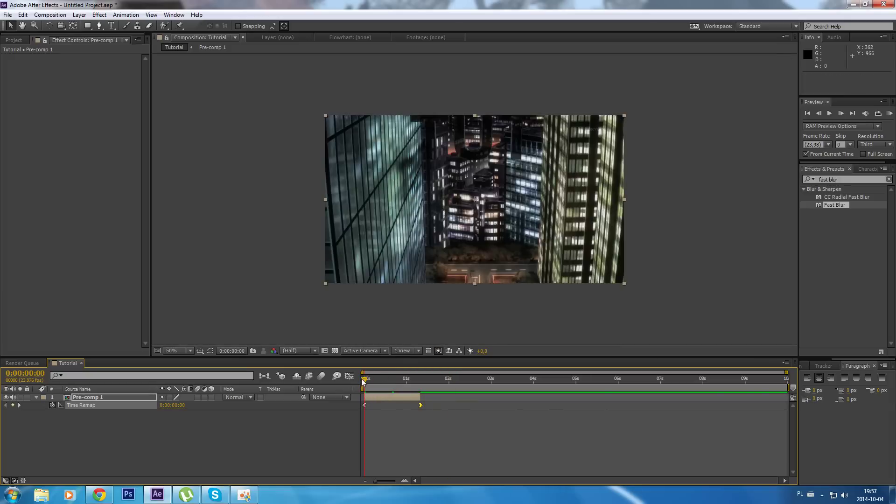
pyautogui.click(362, 379)
pyautogui.moveTo(363, 381); pyautogui.dragTo(405, 381)
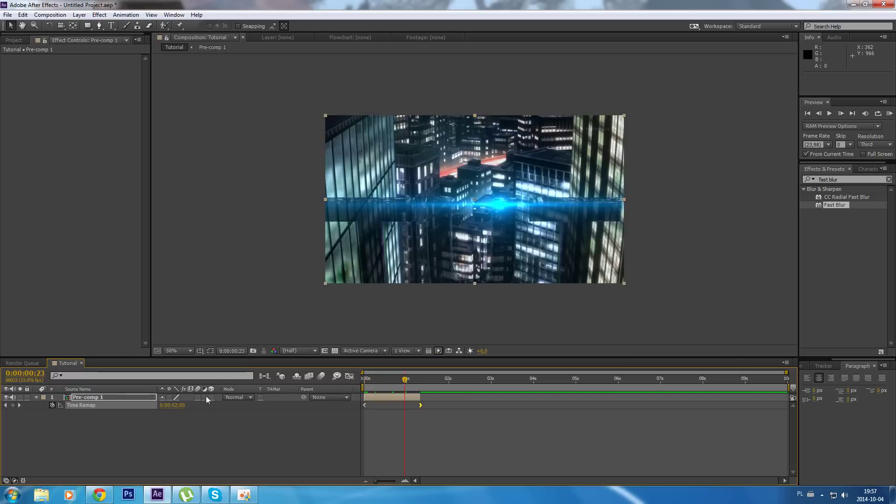
pyautogui.click(38, 397)
pyautogui.click(37, 397)
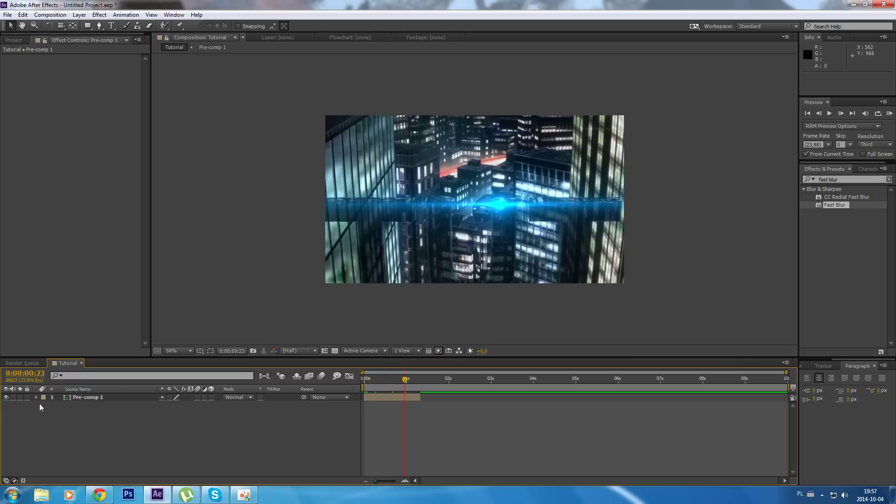
pyautogui.moveTo(405, 379); pyautogui.dragTo(380, 383)
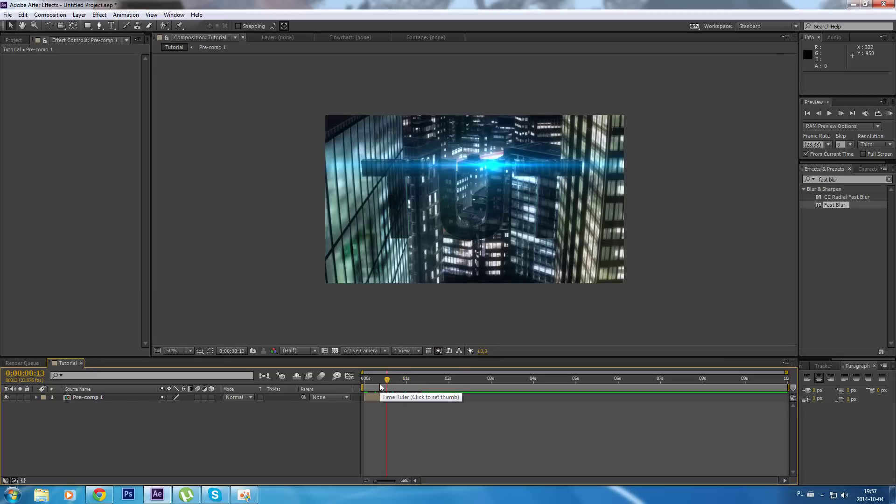